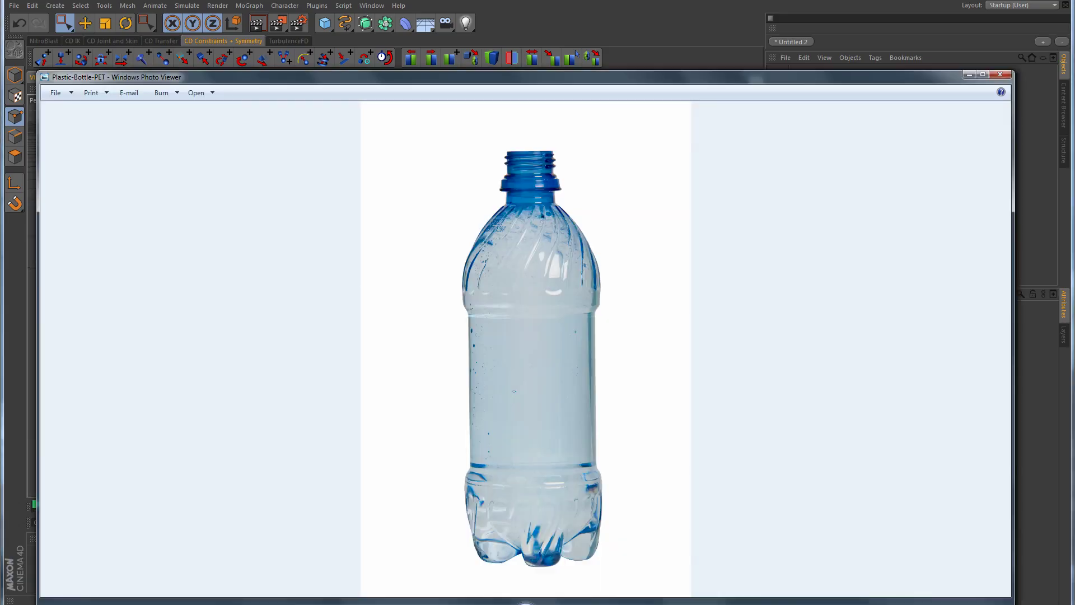
- Examine the threaded neck closely in the plastic bottle reference photo and switch back to Cinema 4D
scroll(536, 210, up, 3)
drag(611, 175, 604, 477)
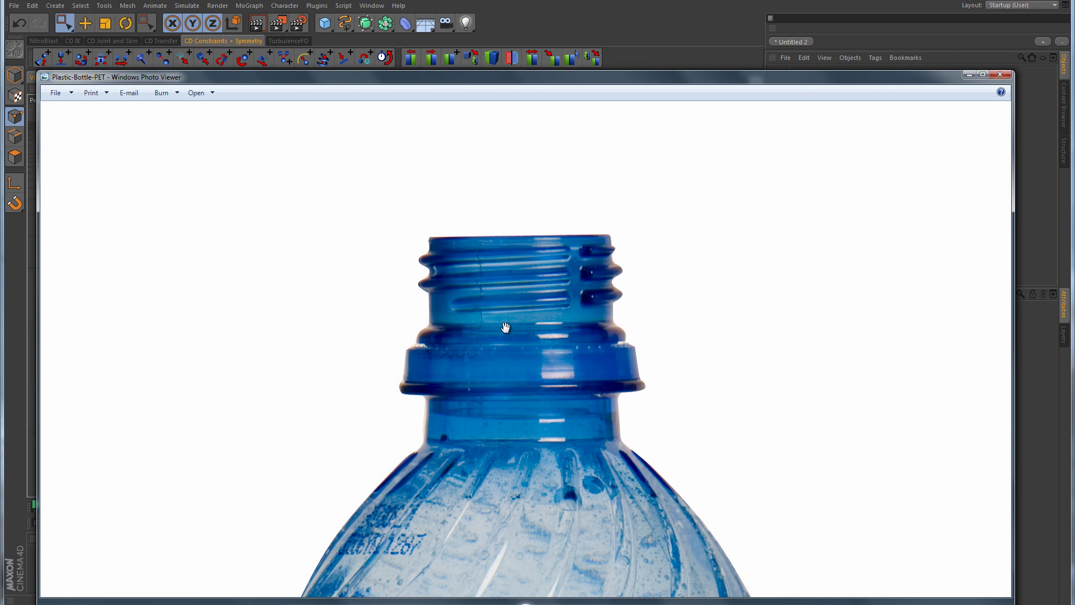
click(969, 73)
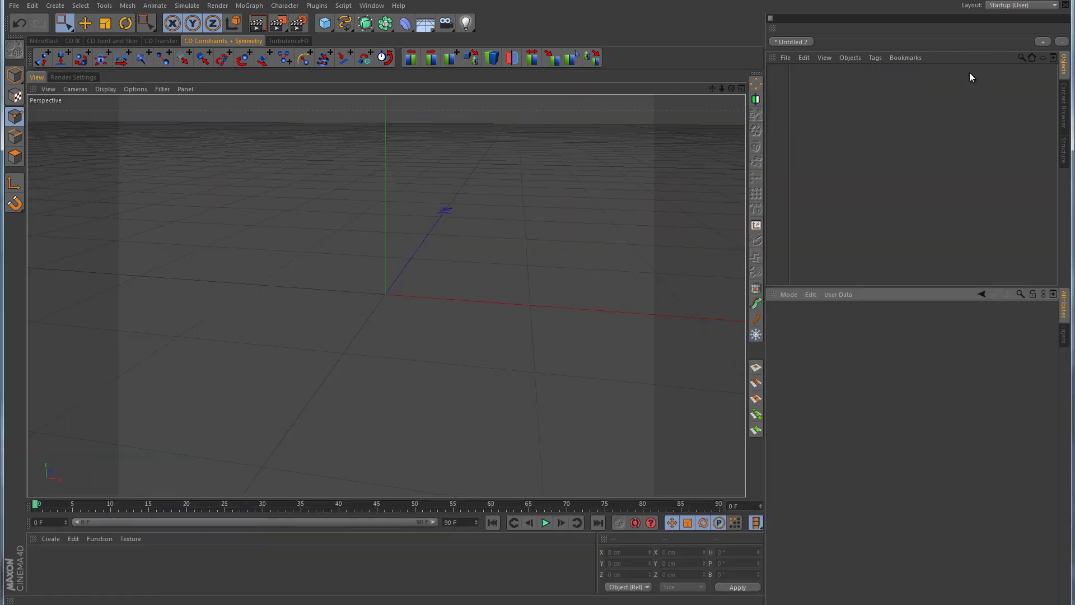
- Add a cylinder primitive and raise it along the Y axis so it stands above the ground grid
click(325, 23)
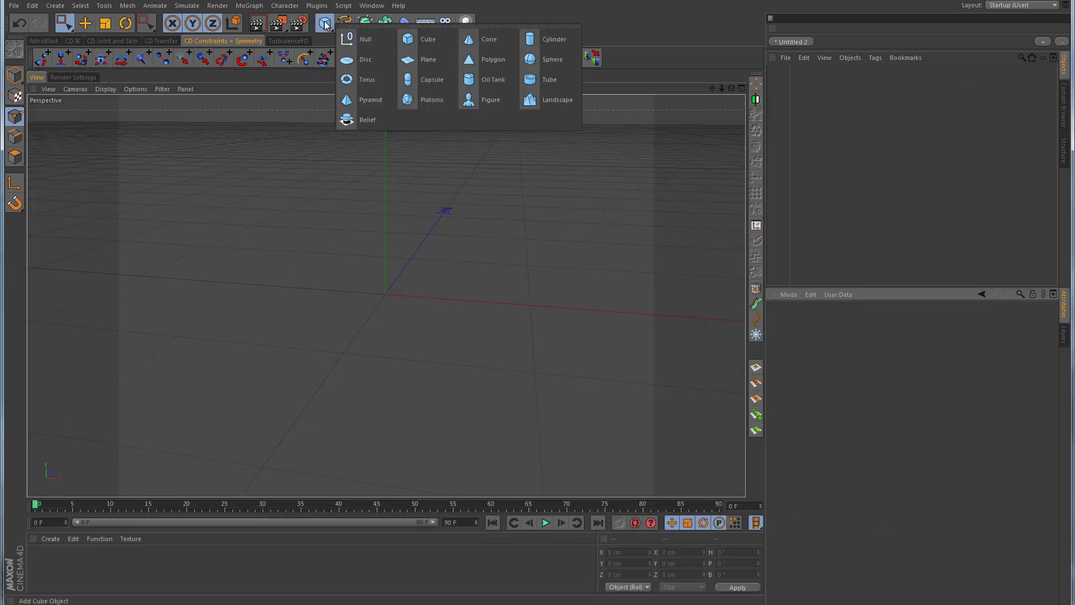
click(559, 45)
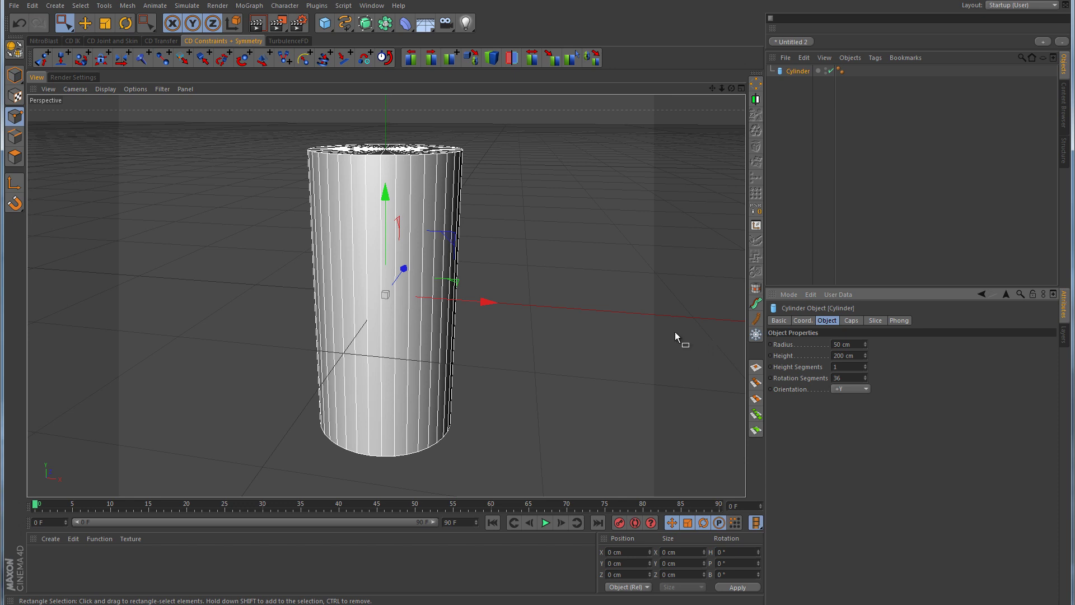
scroll(619, 287, down, 4)
drag(398, 264, 399, 137)
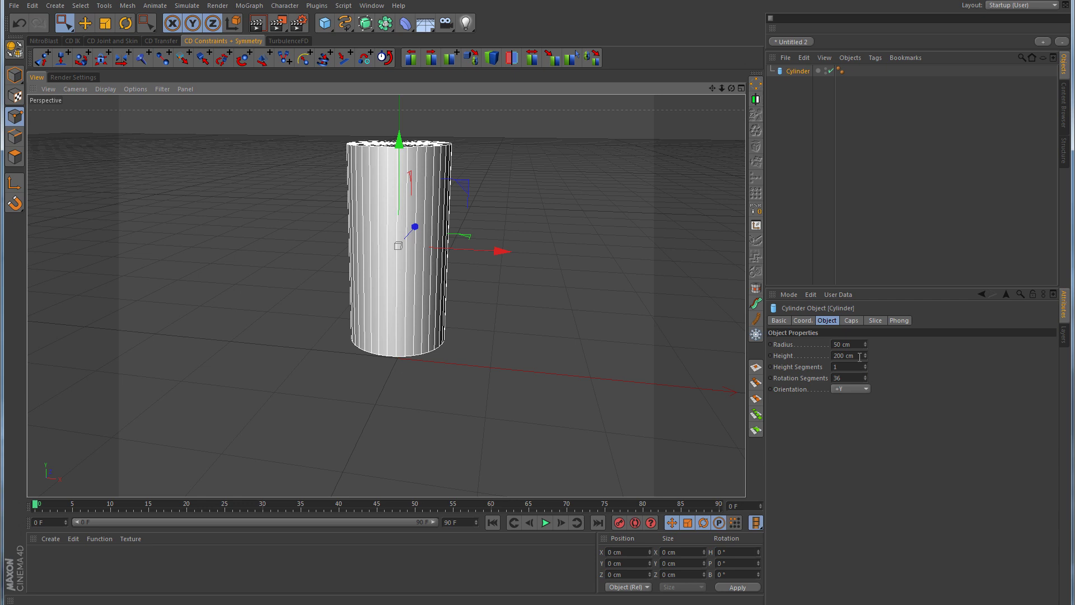
- Set the cylinder's height to 75 cm and turn off its caps
double_click(834, 355)
text(75)
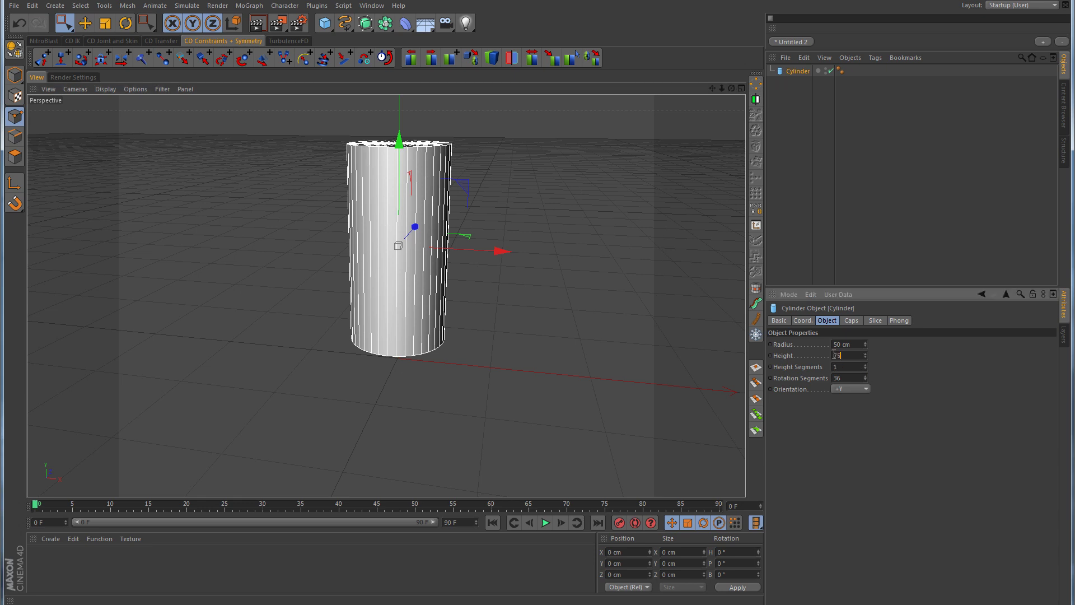
key(Return)
alt+drag(623, 211, 583, 249)
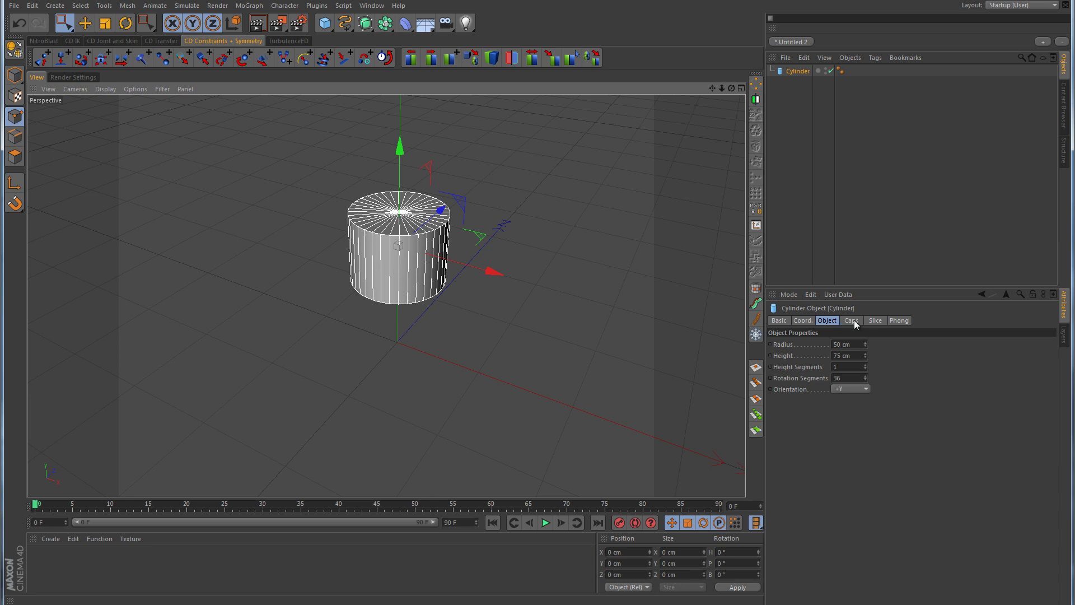
click(853, 320)
click(808, 344)
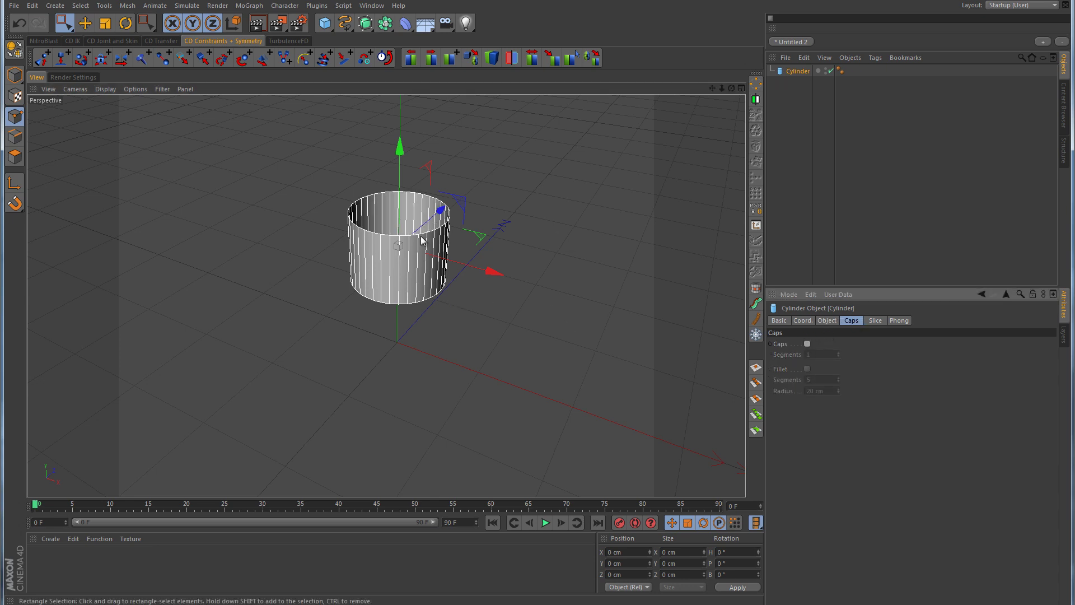
- Give the cylinder 14 height segments and 8 rotation segments
click(828, 321)
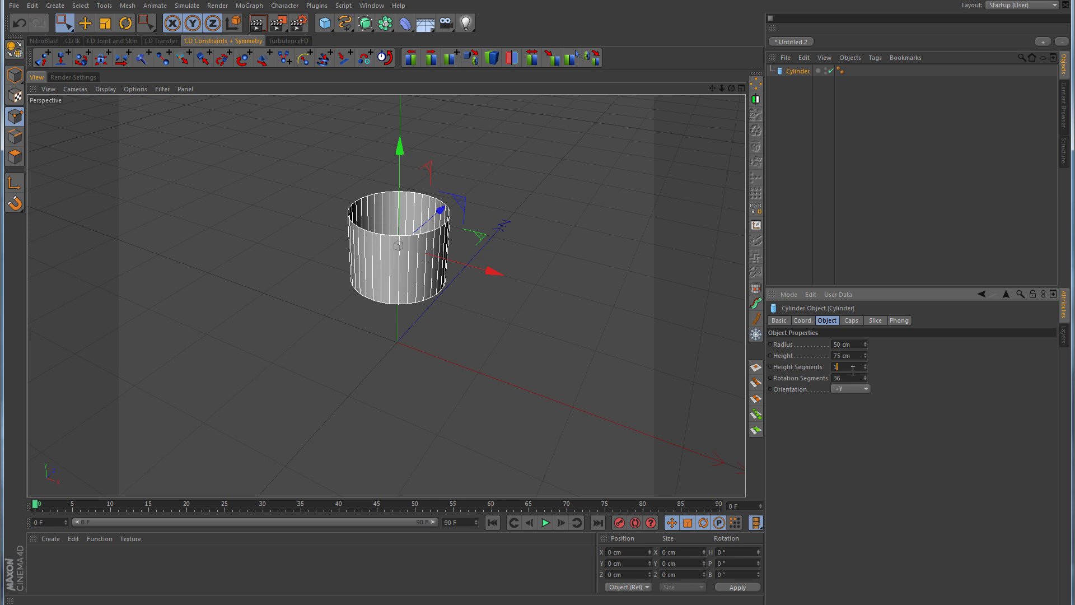
text(4)
key(Return)
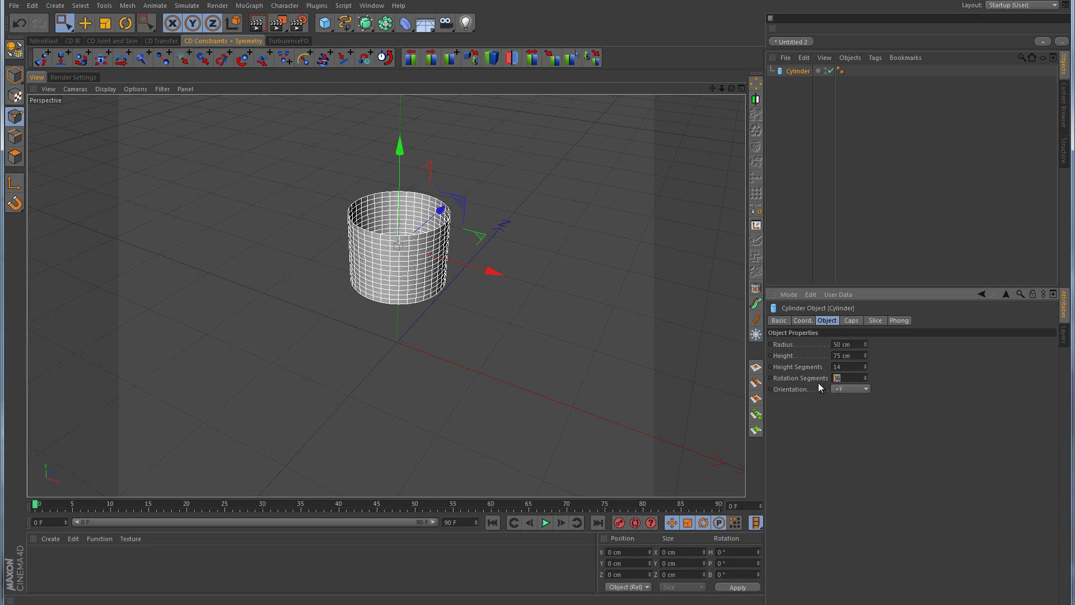
text(8)
key(Return)
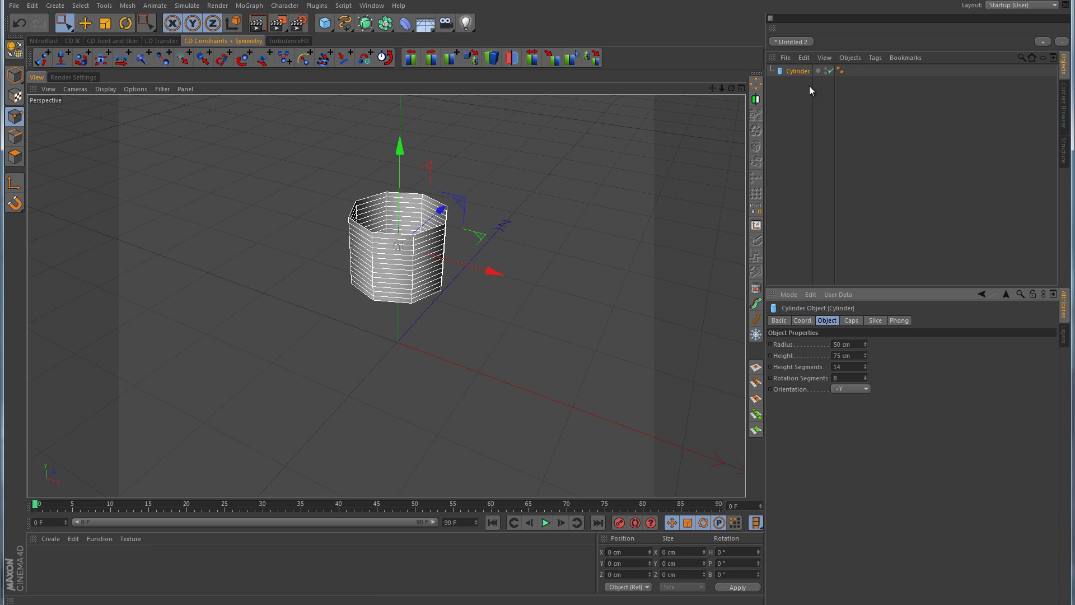
- Make the cylinder editable and show it enlarged in the front view with Gouraud Shading
click(18, 50)
middle_click(512, 367)
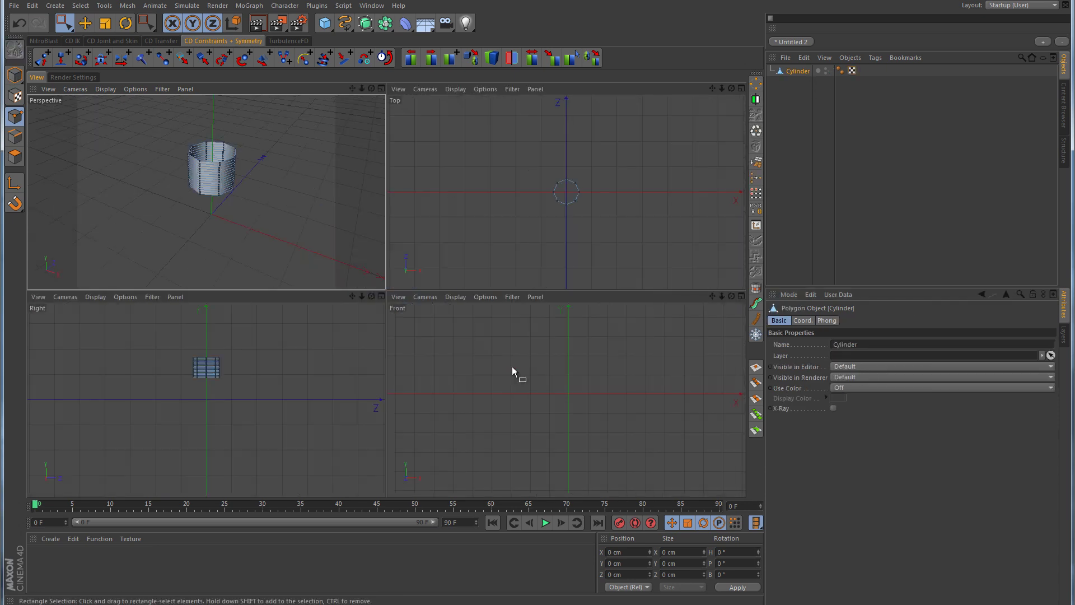
middle_click(512, 367)
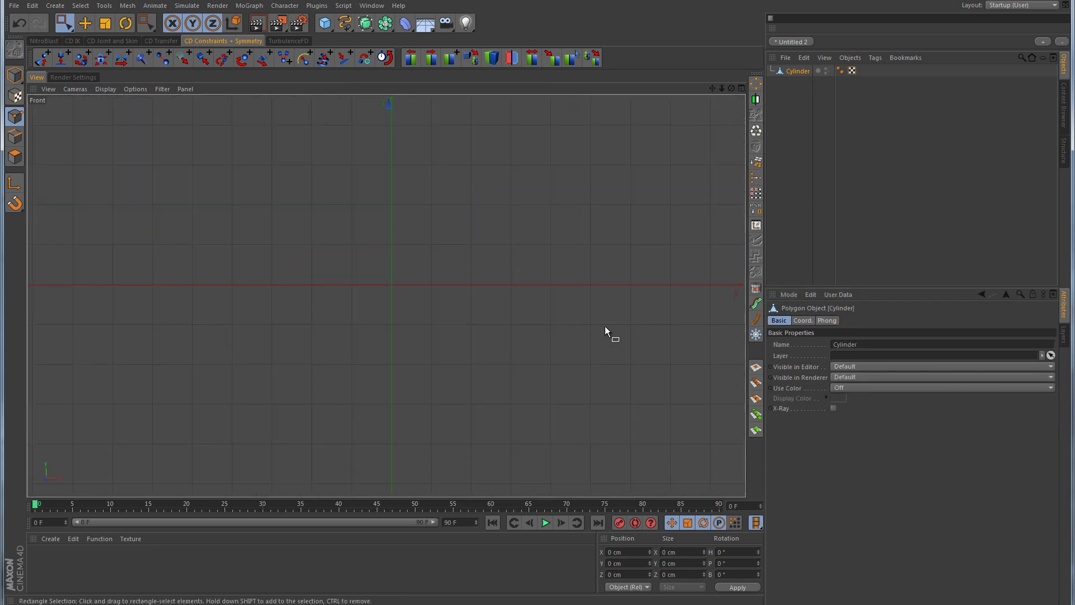
alt+right_drag(606, 327, 542, 351)
alt+middle_drag(591, 166, 469, 376)
alt+right_drag(468, 376, 554, 213)
click(105, 89)
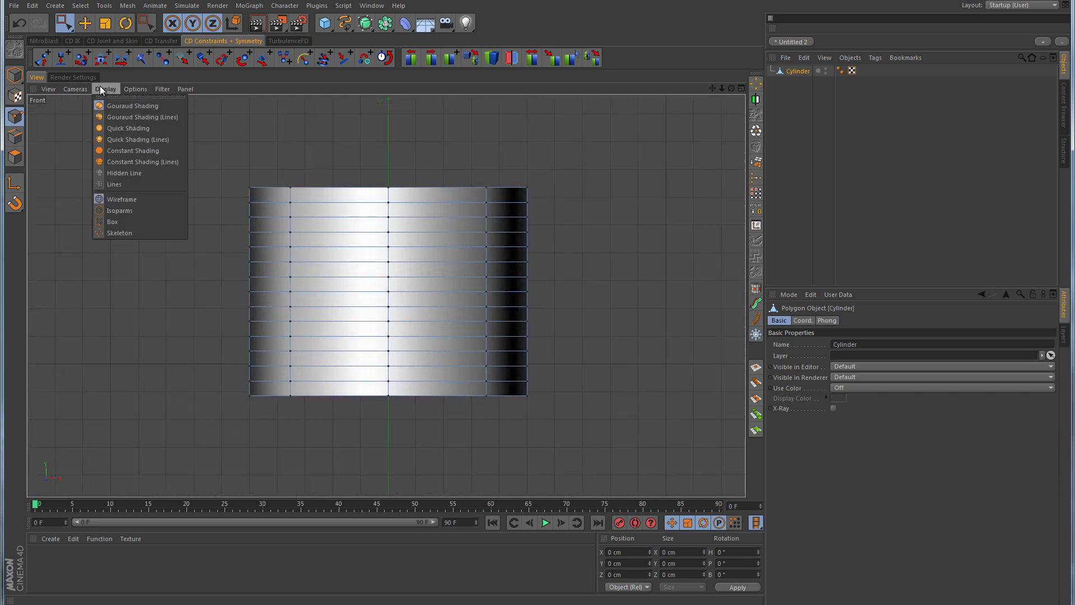
click(140, 107)
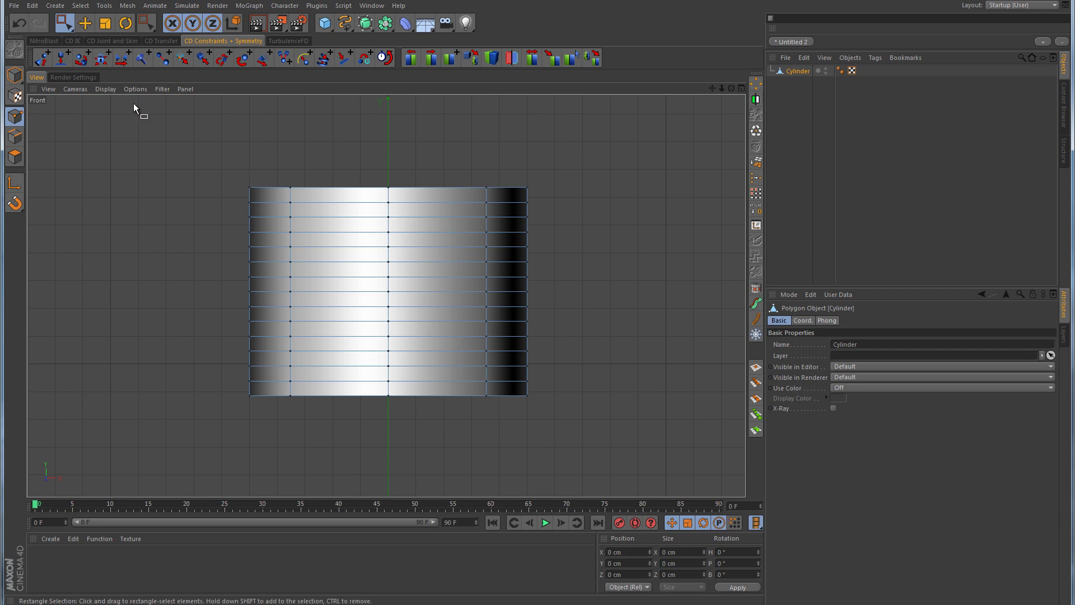
alt+right_drag(424, 289, 460, 289)
alt+middle_drag(460, 289, 475, 283)
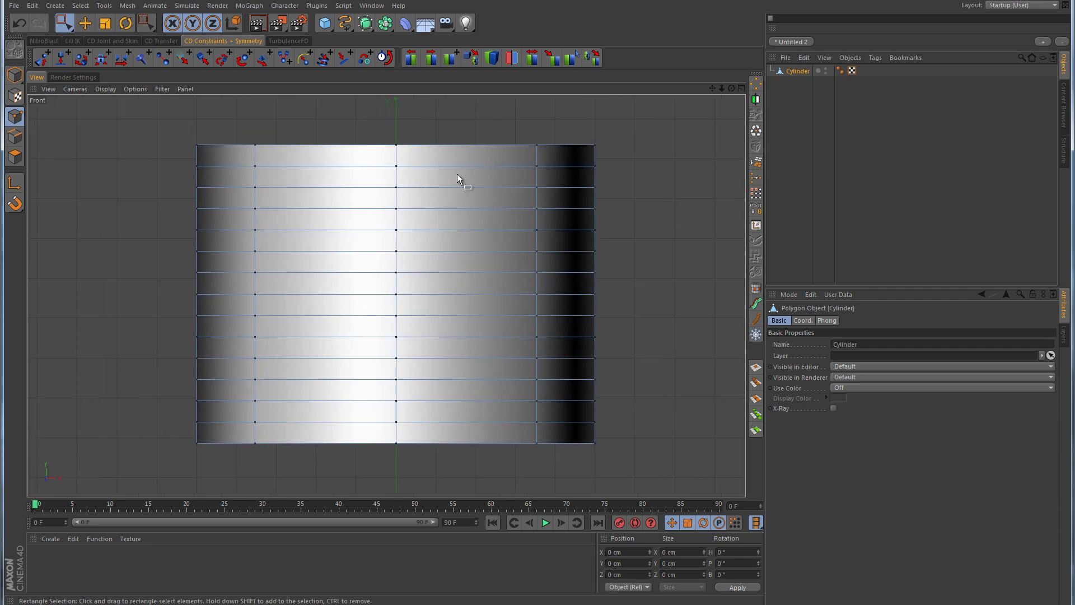
- Choose Rectangle Selection with Only Select Visible Elements off, test it on the top and bottom point rings, and clear the selection
click(65, 24)
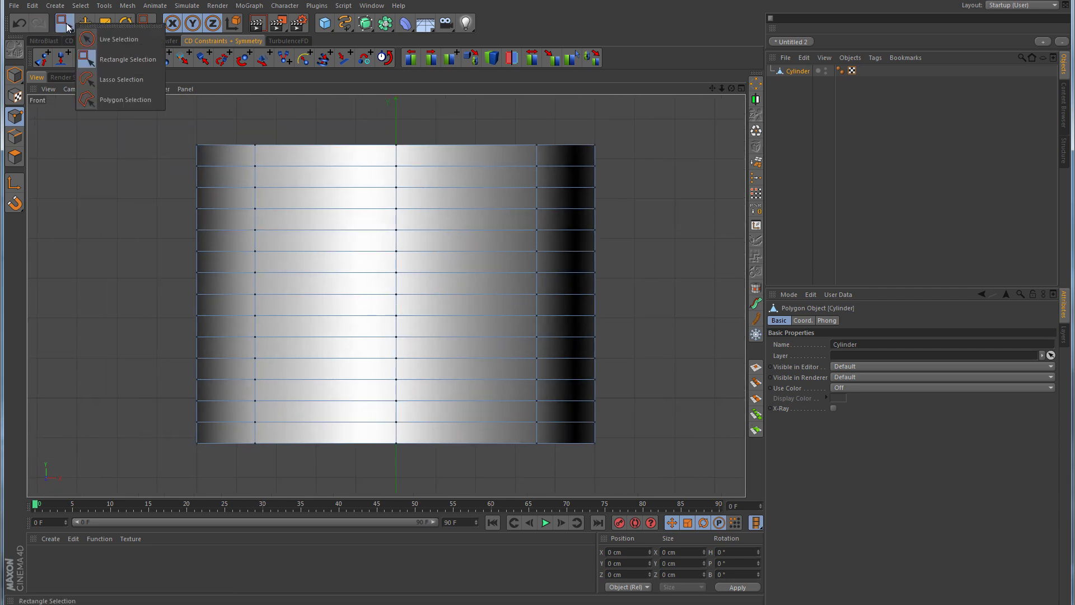
click(112, 60)
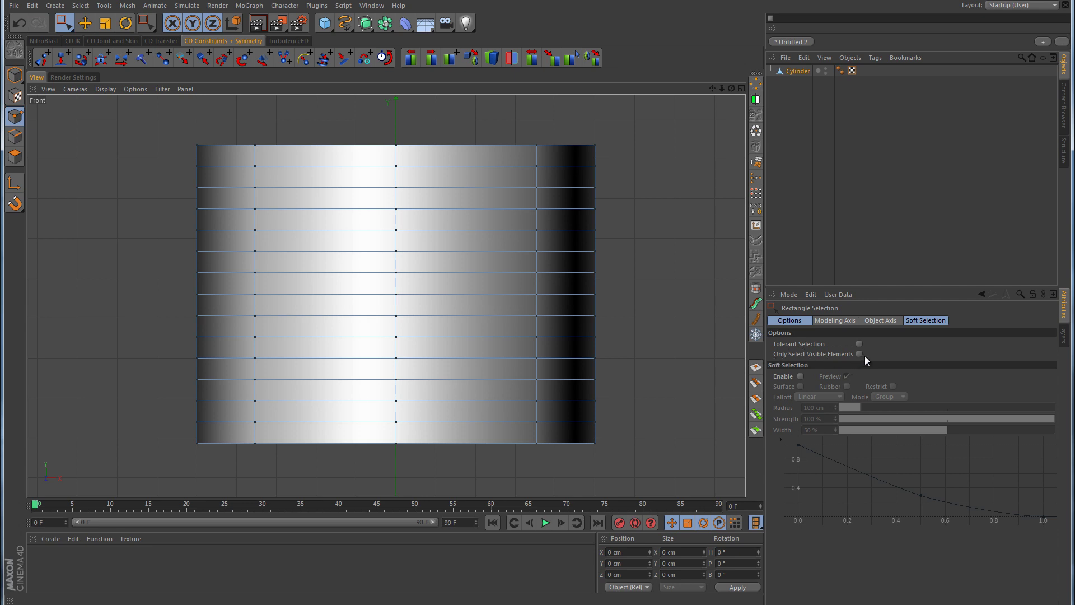
drag(163, 122, 611, 156)
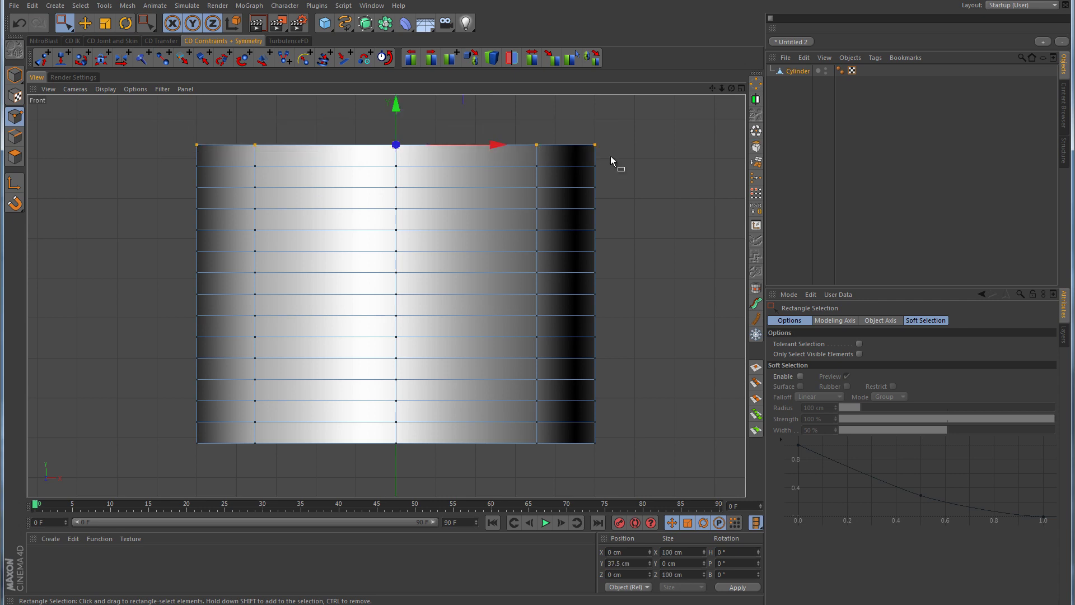
drag(604, 435, 186, 450)
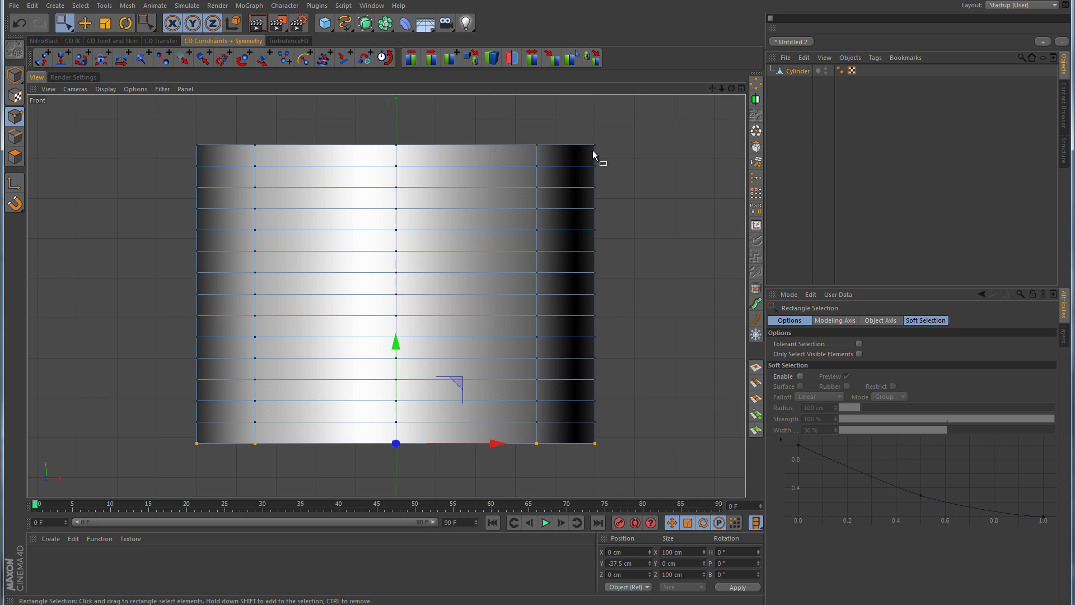
click(613, 473)
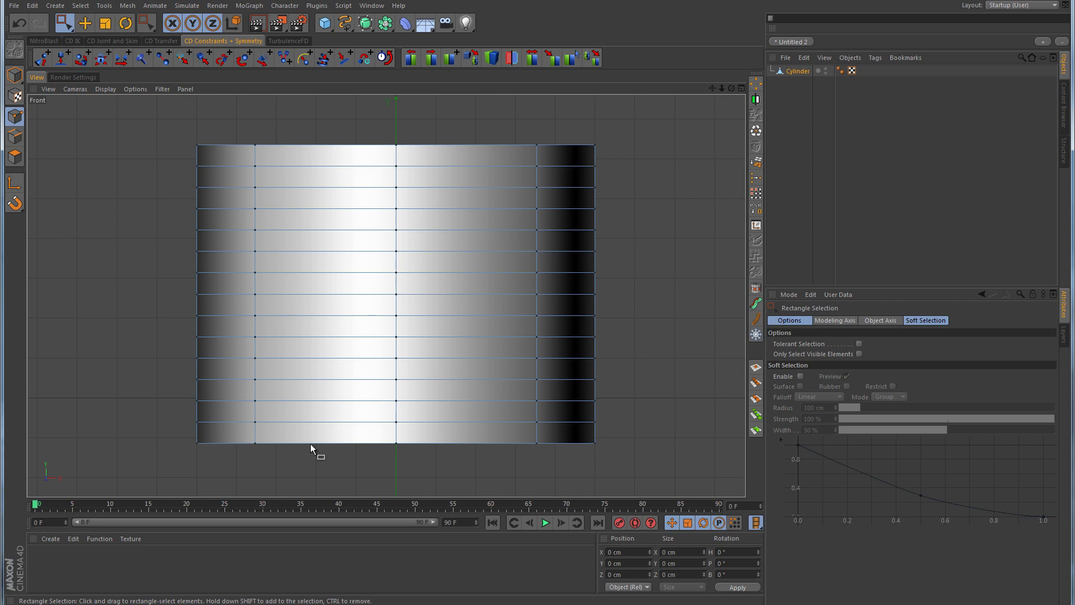
- Select every fourth point ring starting at the second from the bottom, four rings in all, and set their X position to 5 cm
drag(186, 412, 623, 443)
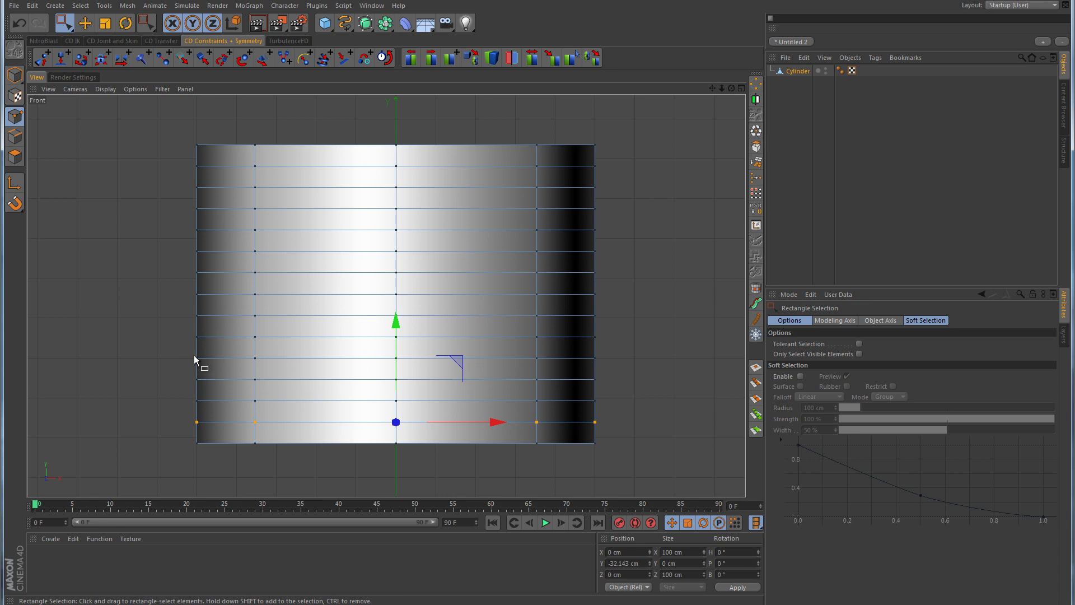
drag(184, 326, 626, 341)
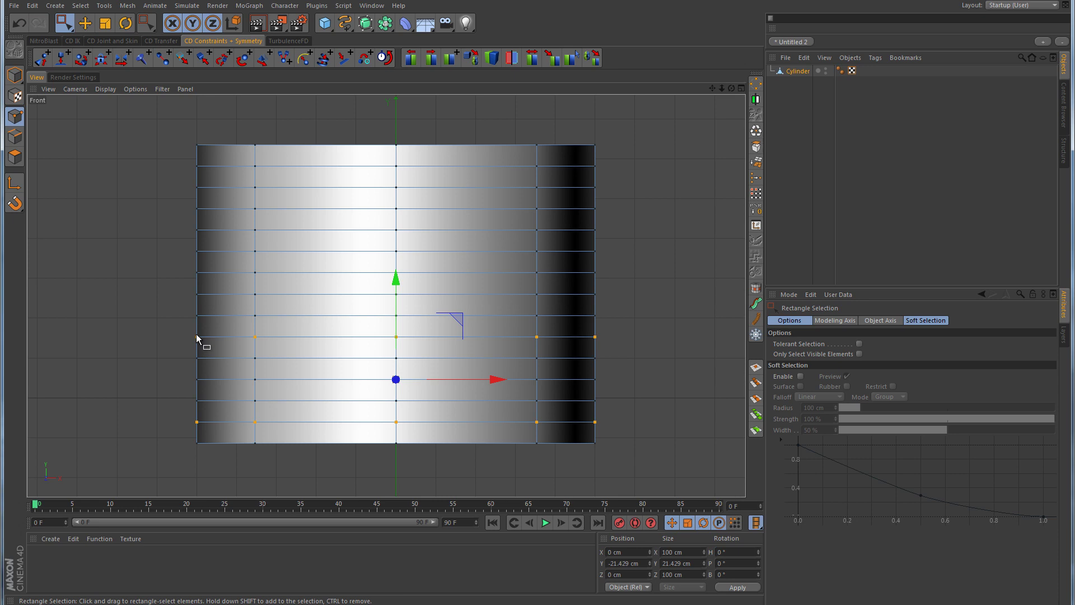
shift+drag(182, 240, 614, 261)
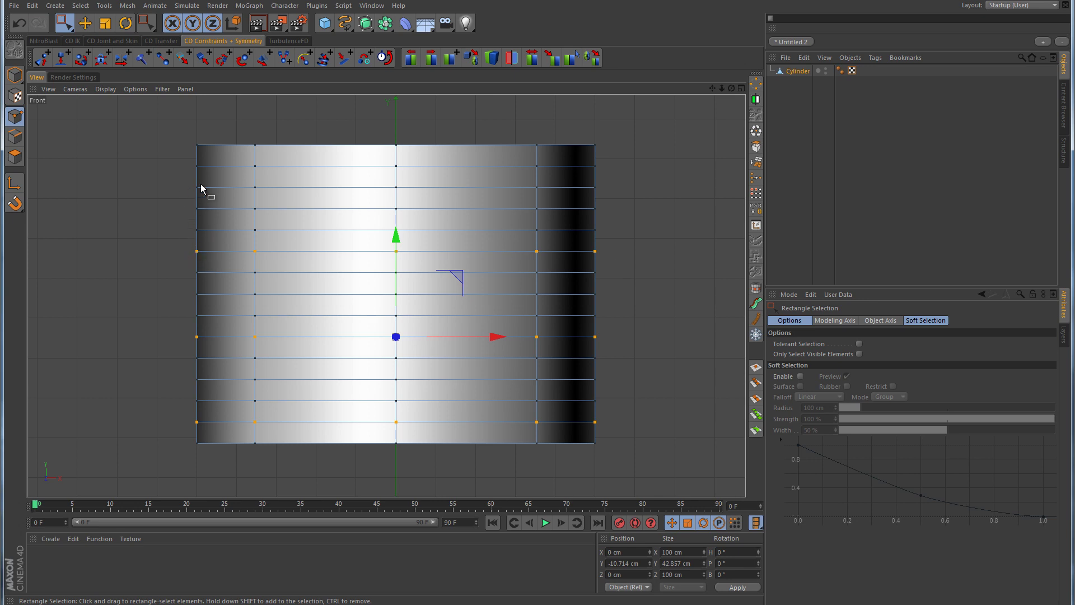
shift+drag(186, 165, 611, 174)
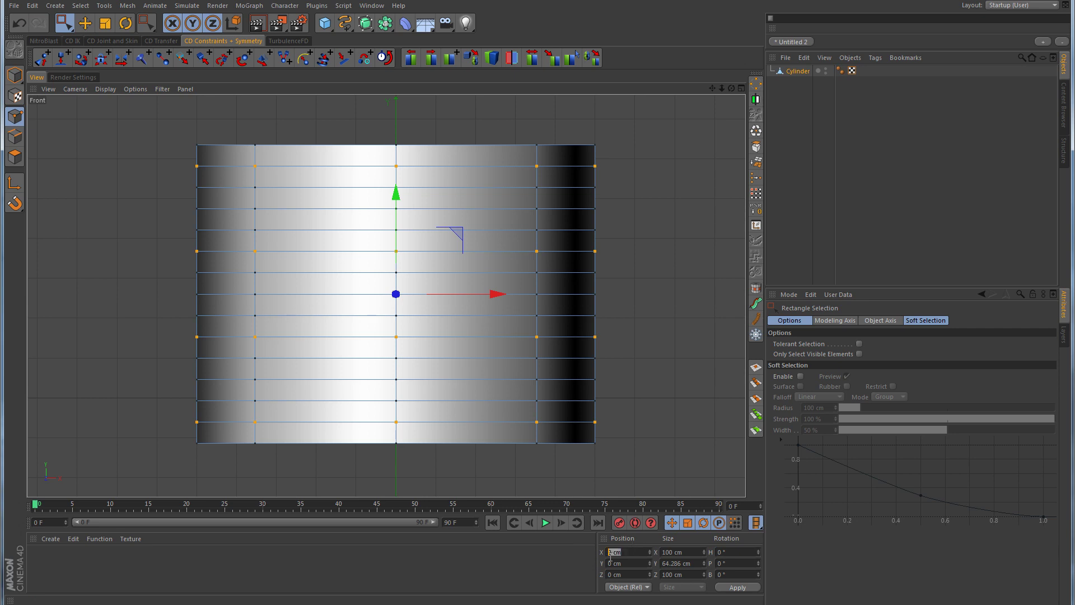
key(Return)
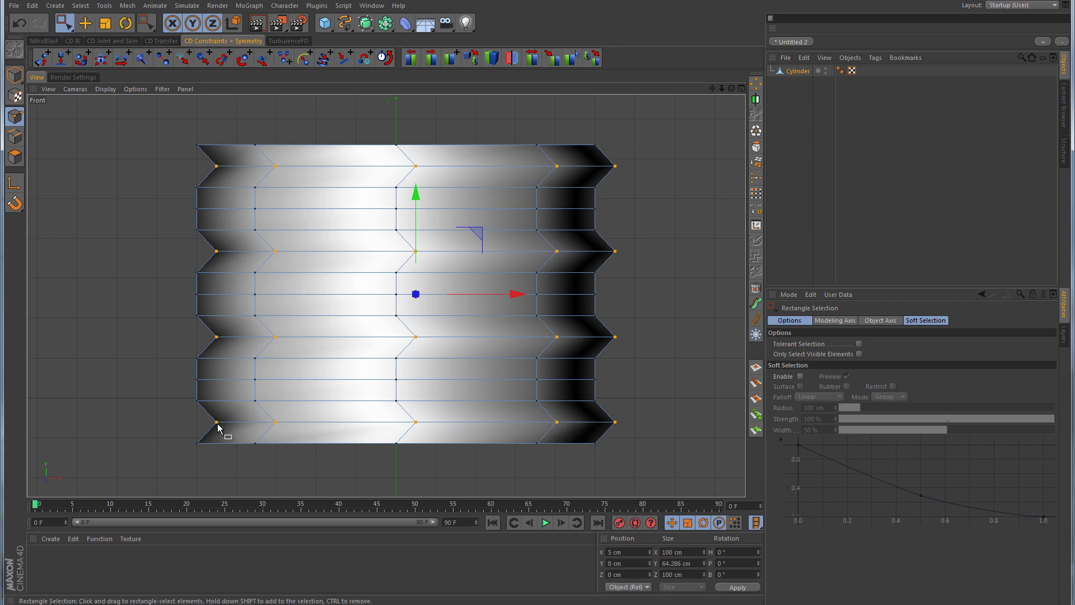
- Select the third, seventh and eleventh point rings from the bottom and set their Z position to 5 cm
drag(189, 394, 622, 413)
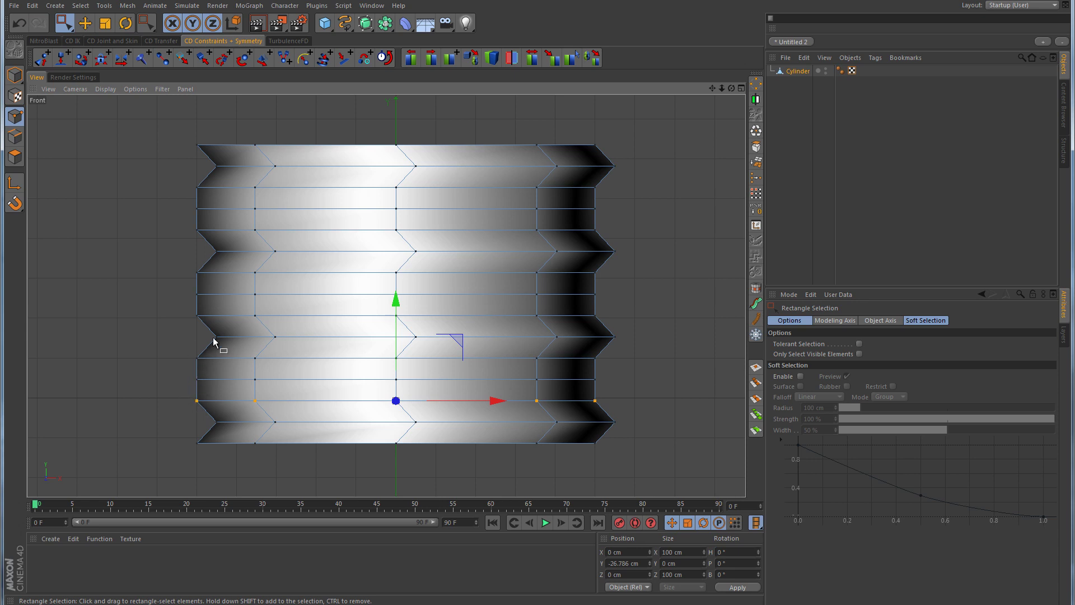
drag(185, 309, 615, 328)
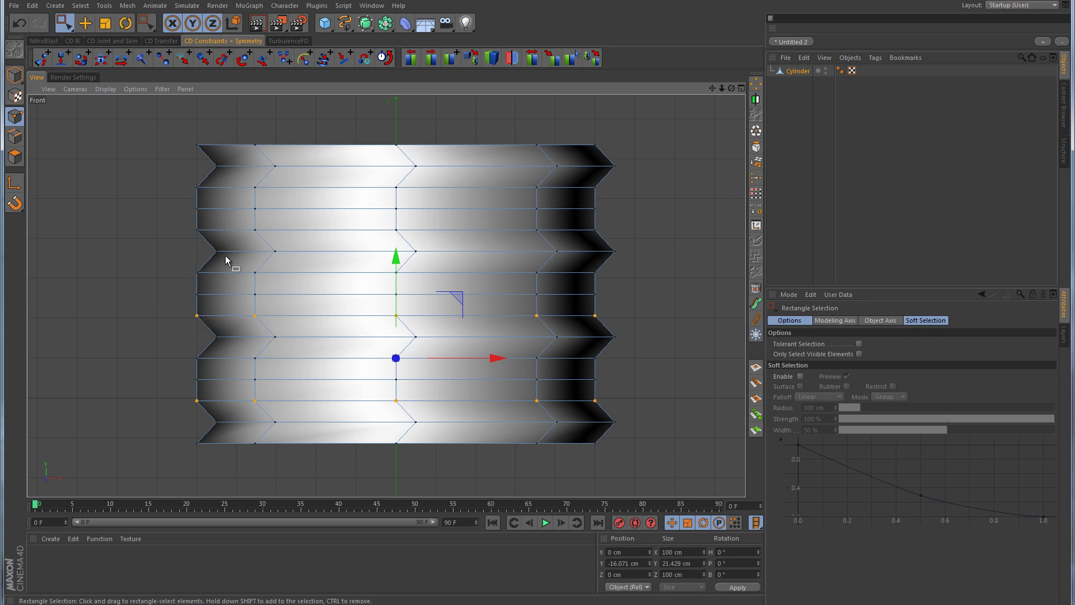
shift+drag(179, 221, 611, 235)
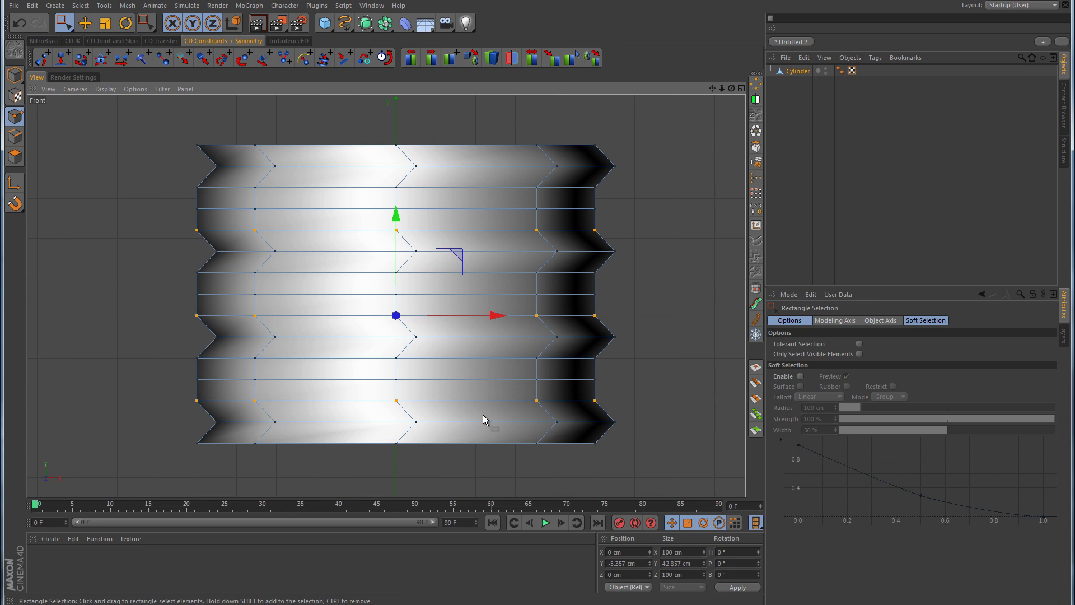
click(633, 574)
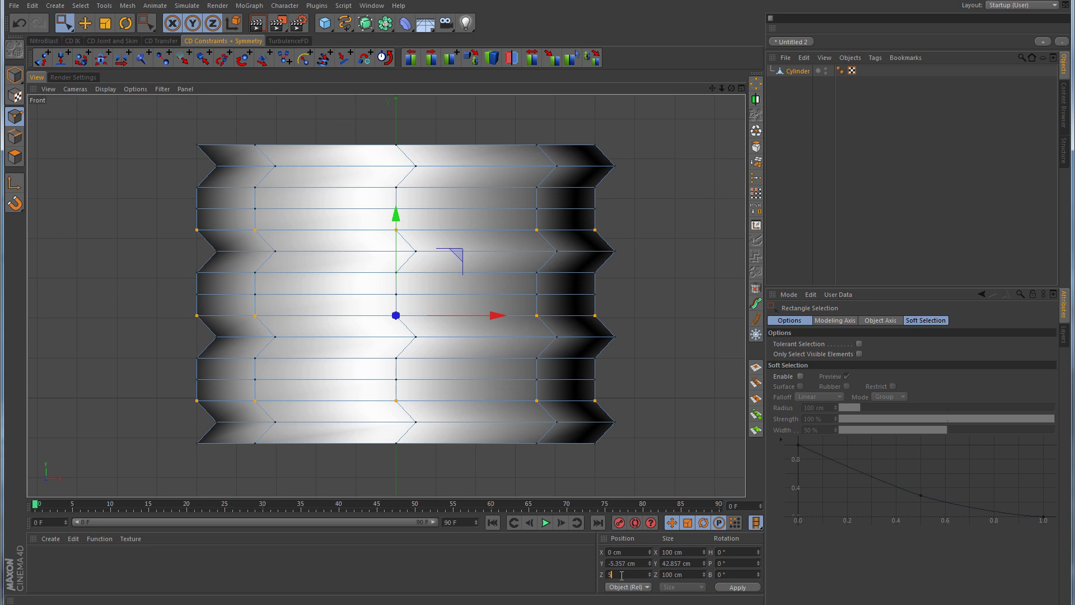
key(Return)
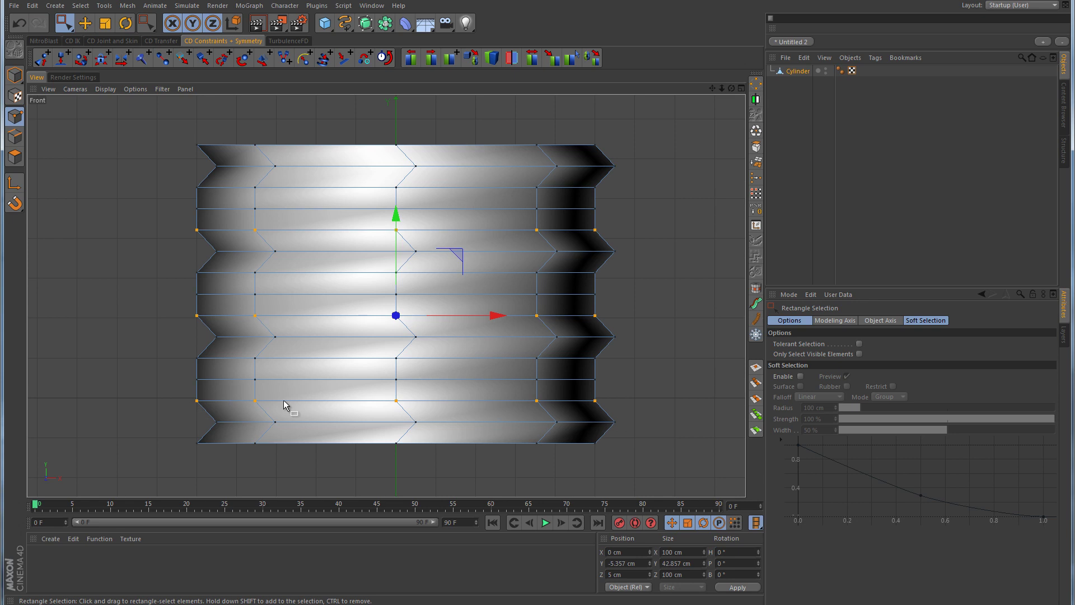
- Select the fourth, eighth and twelfth point rings from the bottom and set their X position to -5 cm
drag(185, 376, 609, 392)
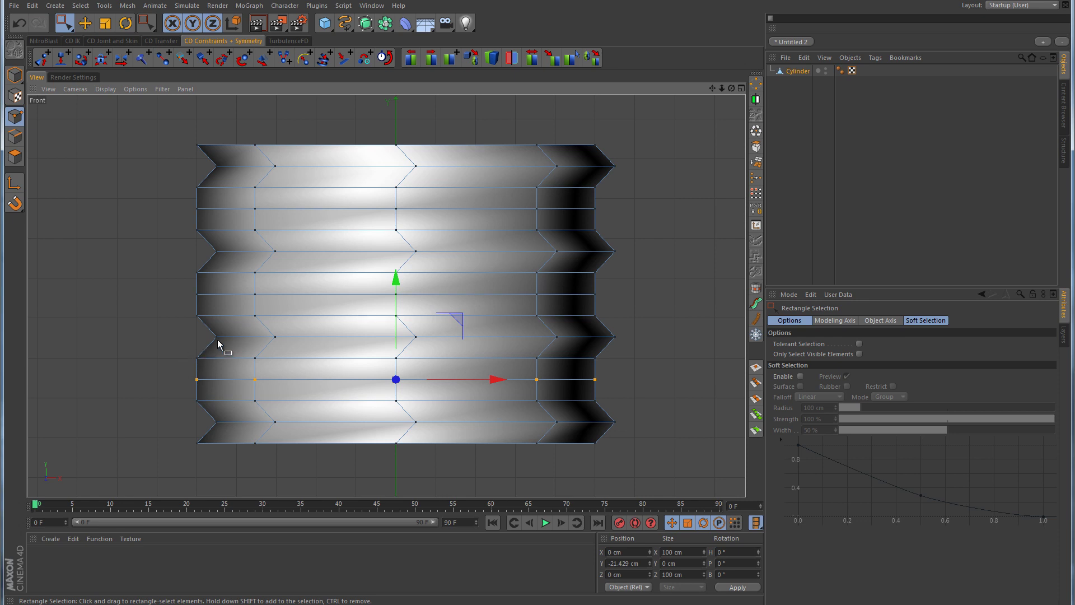
drag(185, 286, 622, 300)
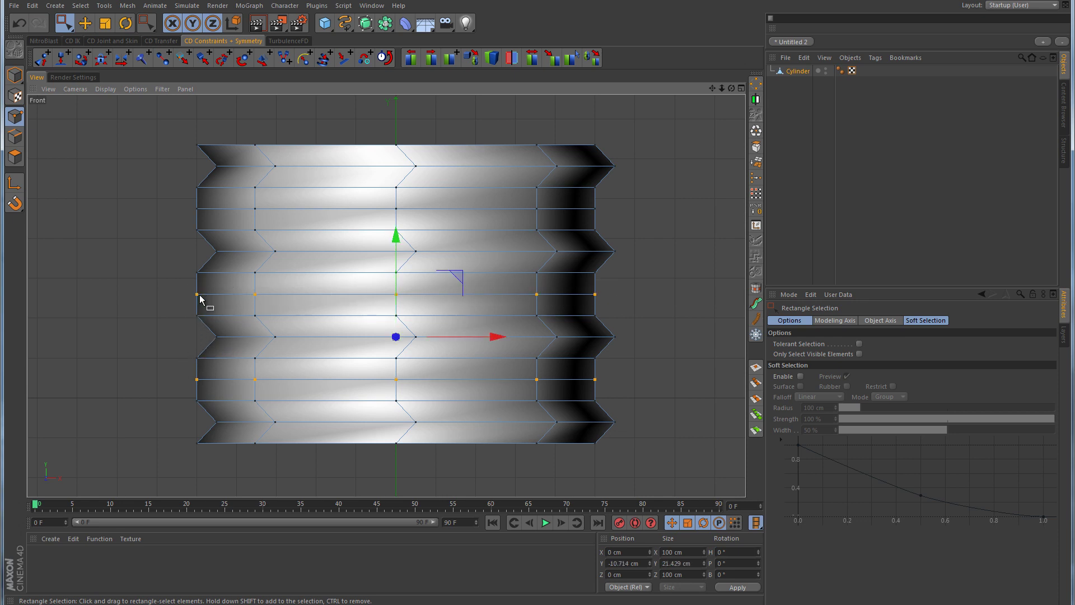
shift+drag(184, 202, 638, 216)
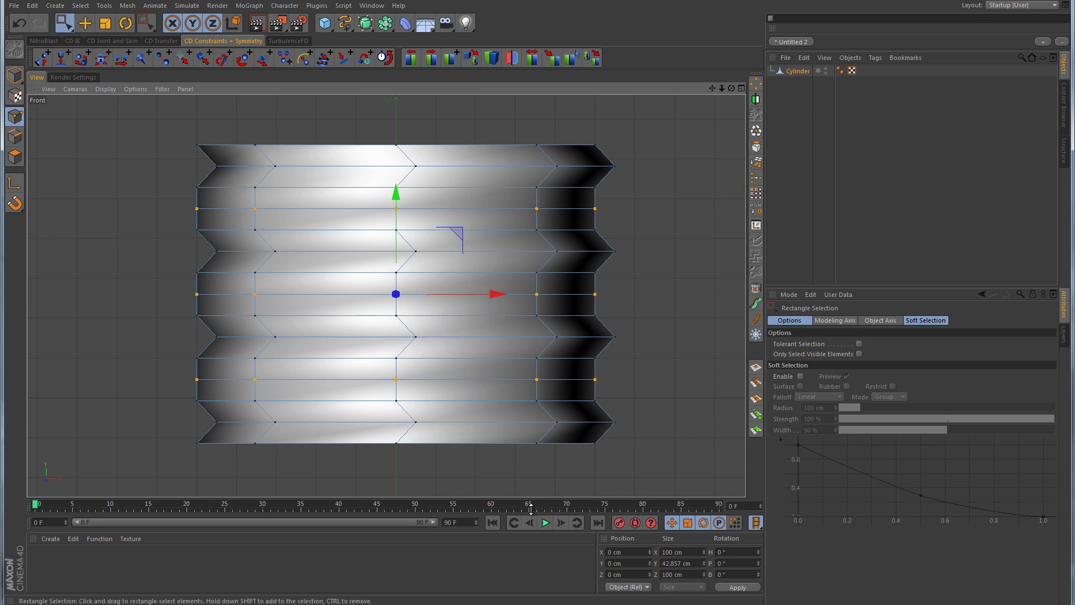
drag(636, 550, 600, 555)
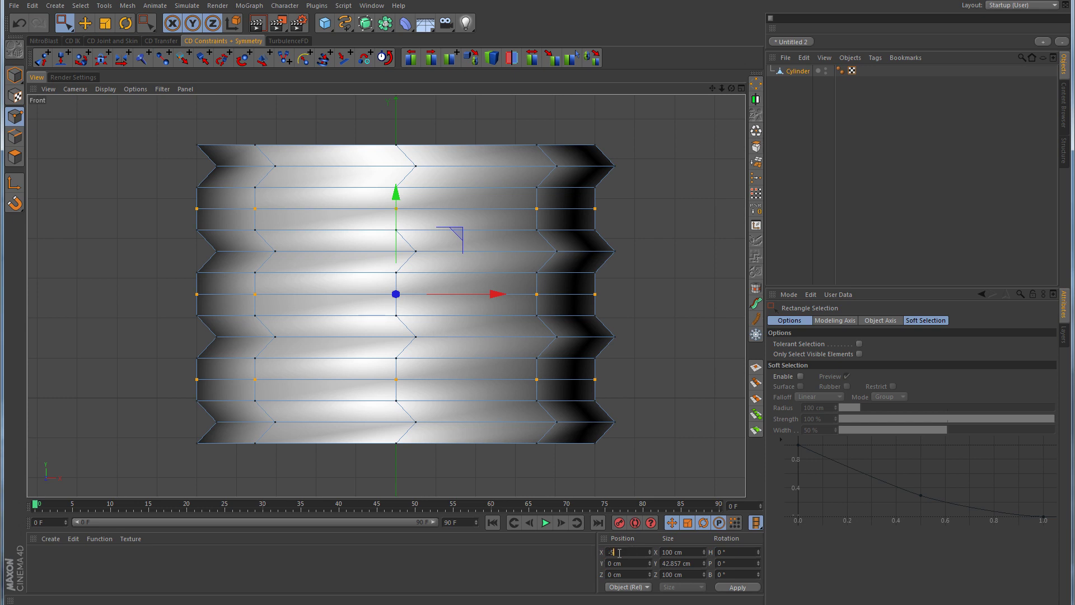
key(Return)
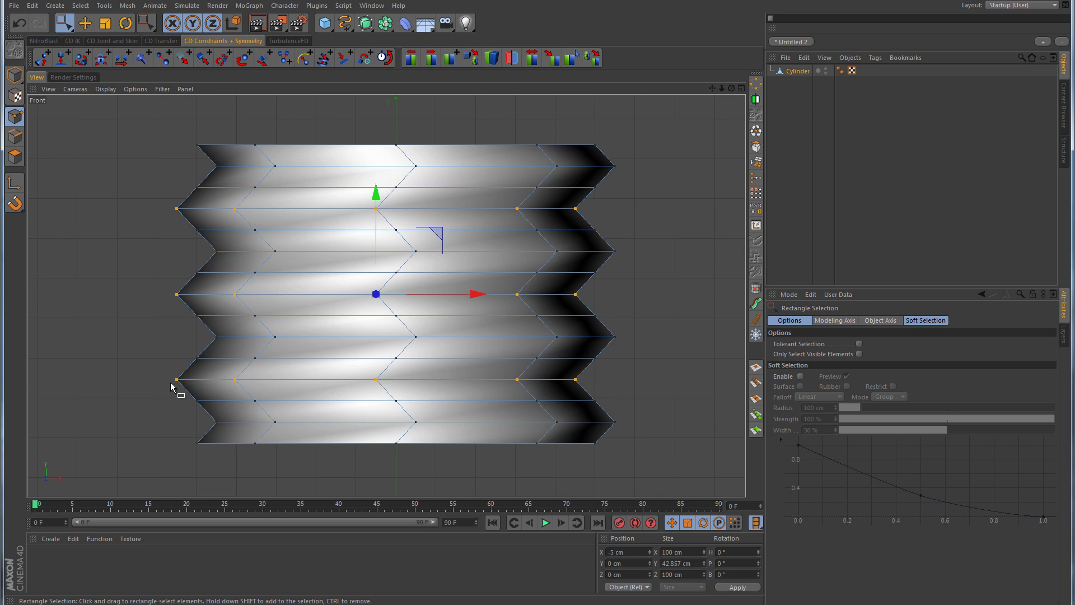
- Select the fifth, ninth and thirteenth point rings from the bottom and set their Z position to -5 cm
drag(186, 351, 618, 371)
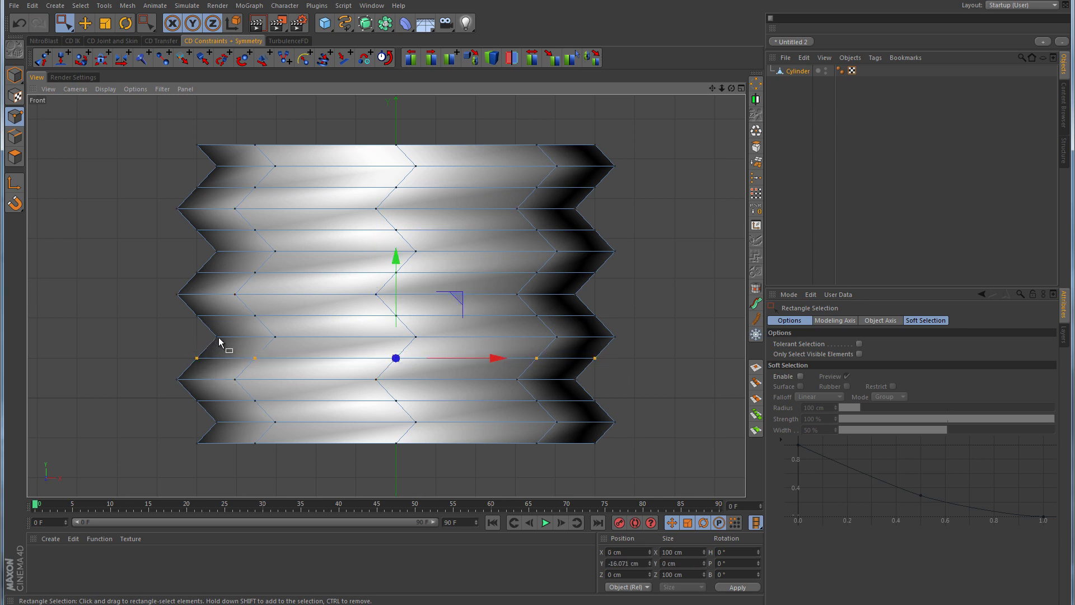
shift+drag(180, 259, 618, 290)
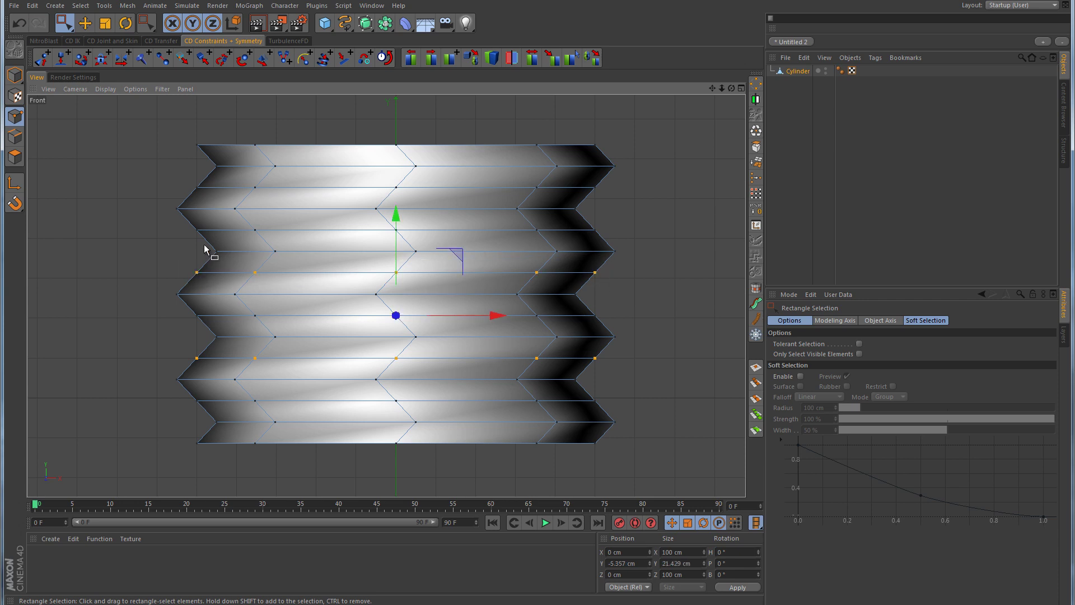
shift+drag(179, 177, 610, 202)
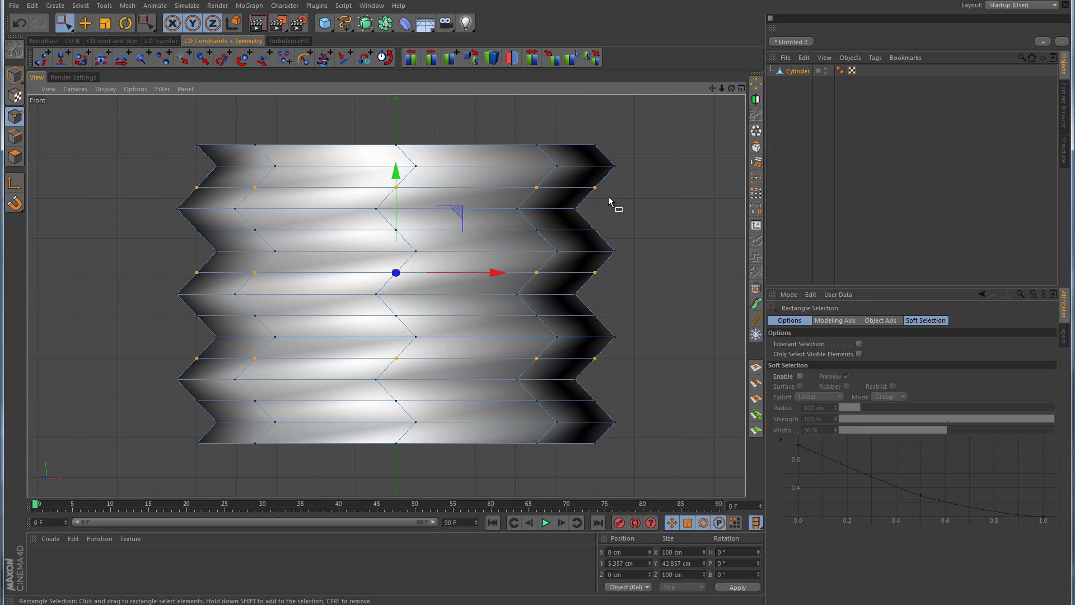
click(636, 575)
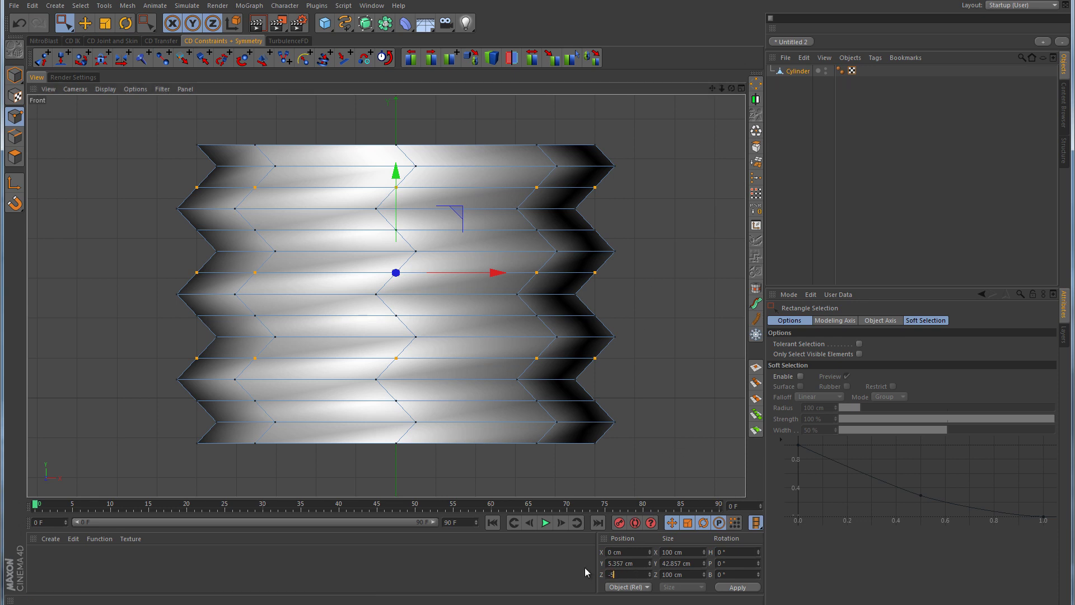
text(-5)
key(Return)
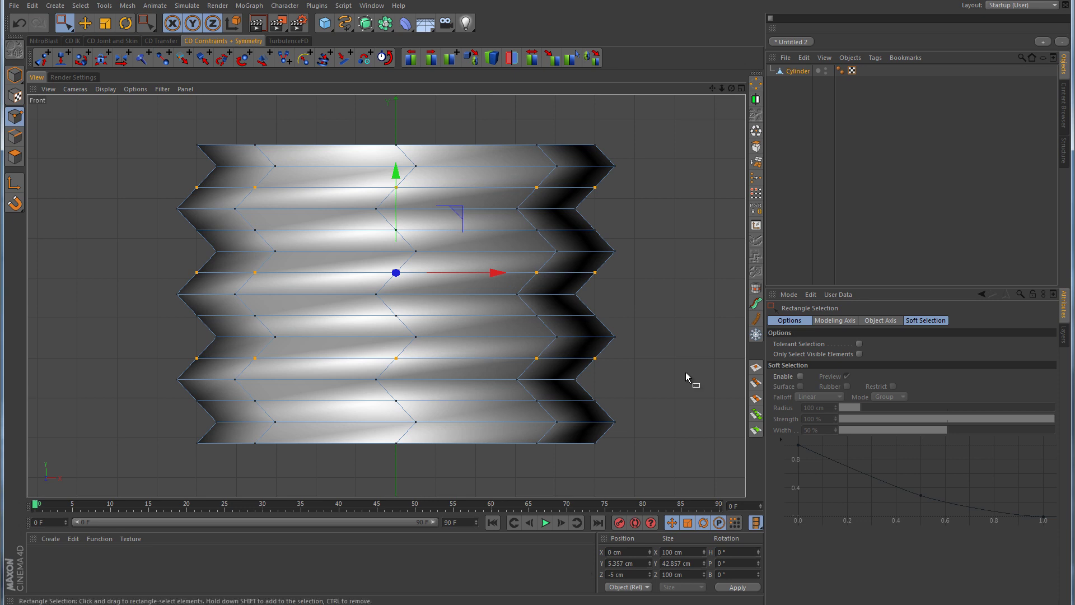
- Add a HyperNURBS object, make the Cylinder its child, and inspect the smoothed thread in the perspective view
middle_click(619, 287)
middle_click(274, 244)
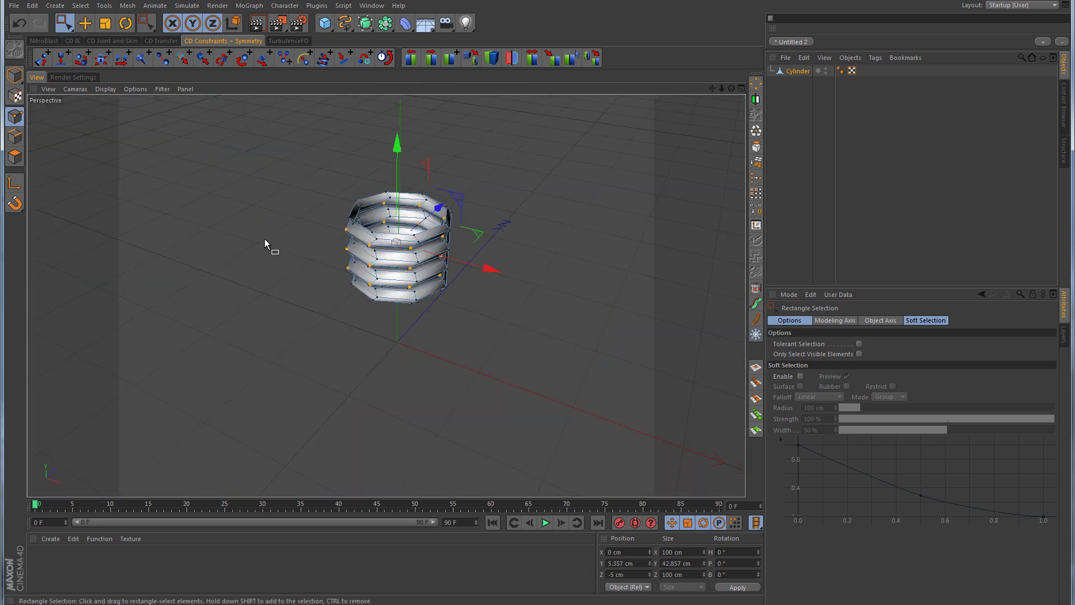
click(937, 199)
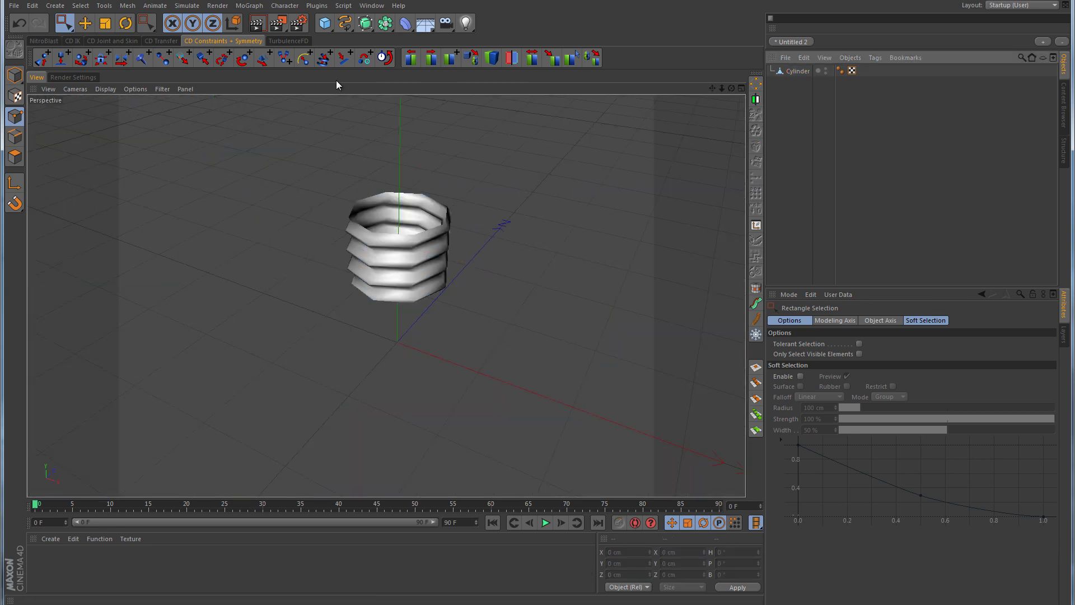
drag(364, 26, 415, 36)
drag(797, 82, 801, 69)
click(902, 180)
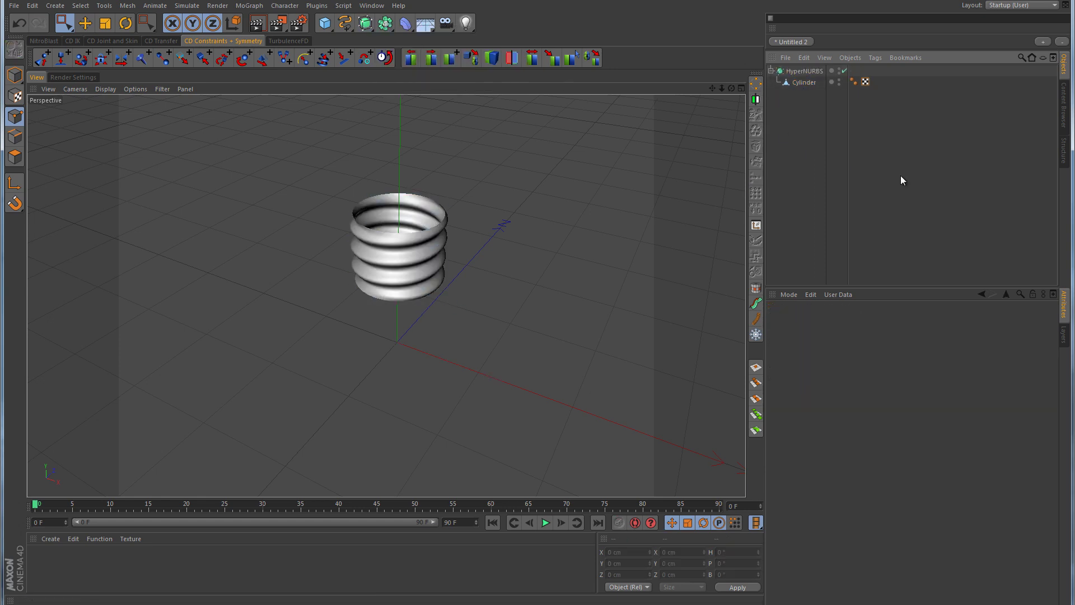
alt+drag(533, 298, 521, 280)
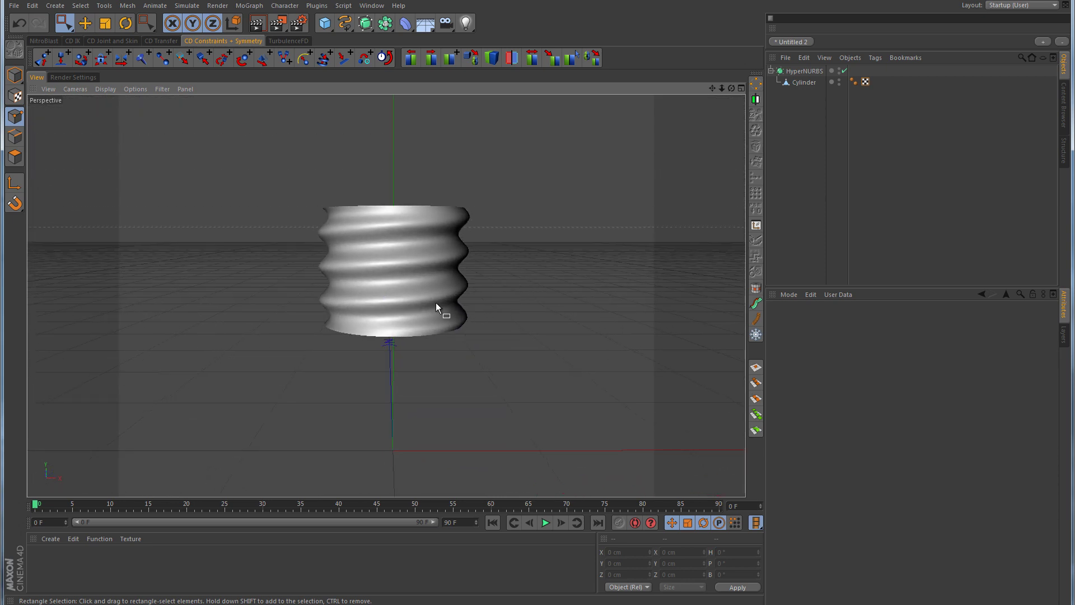
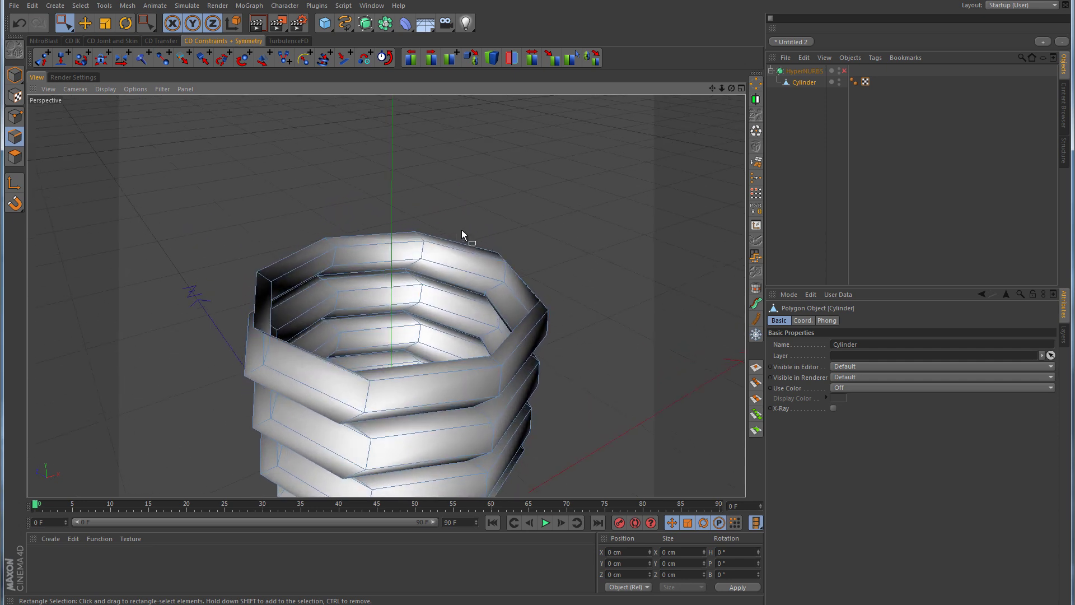
- Extrude the edge loop of the top rim with a 0 cm offset and scale it inward to 76 cm
key(u)
key(l)
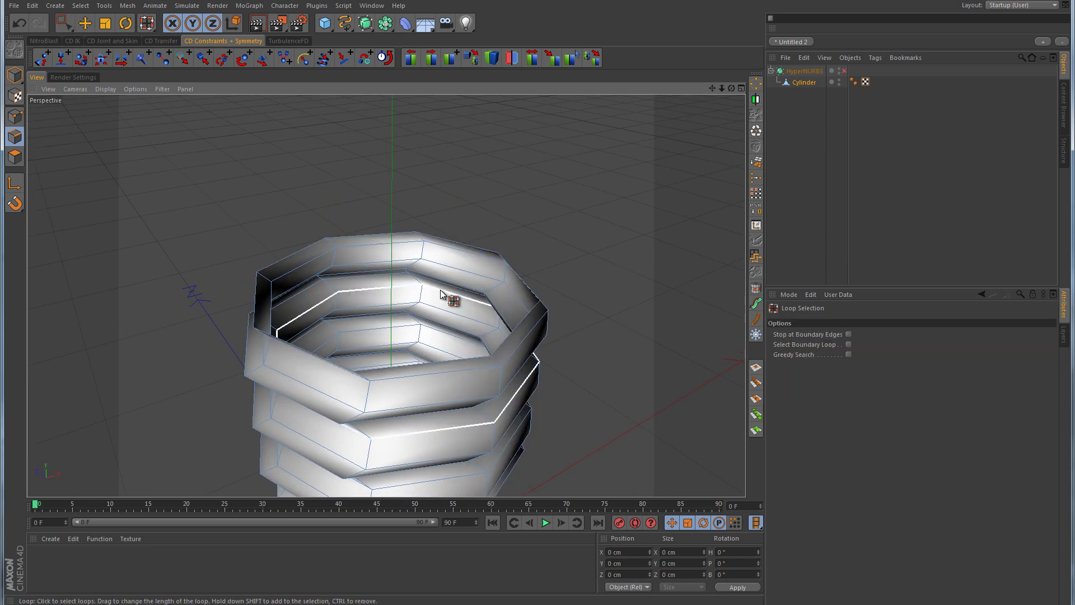
click(413, 369)
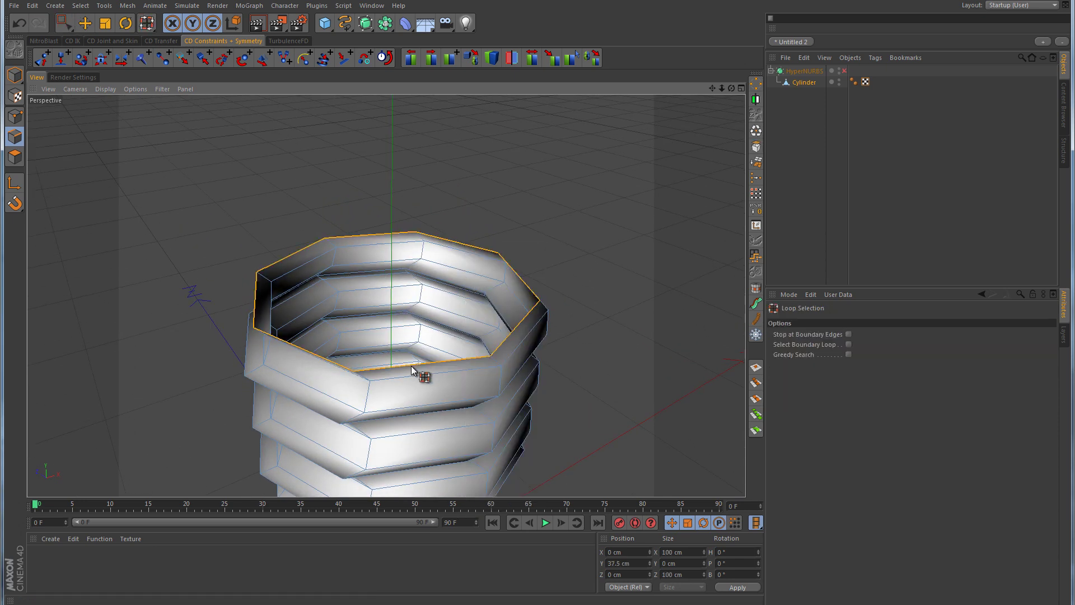
right_click(565, 193)
click(596, 447)
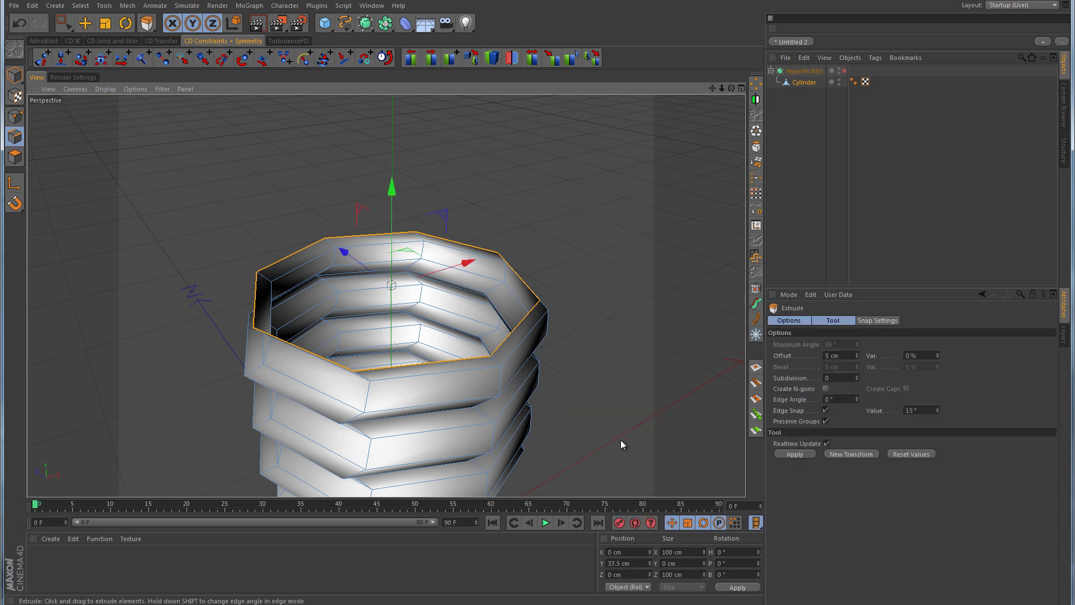
text(0)
click(795, 454)
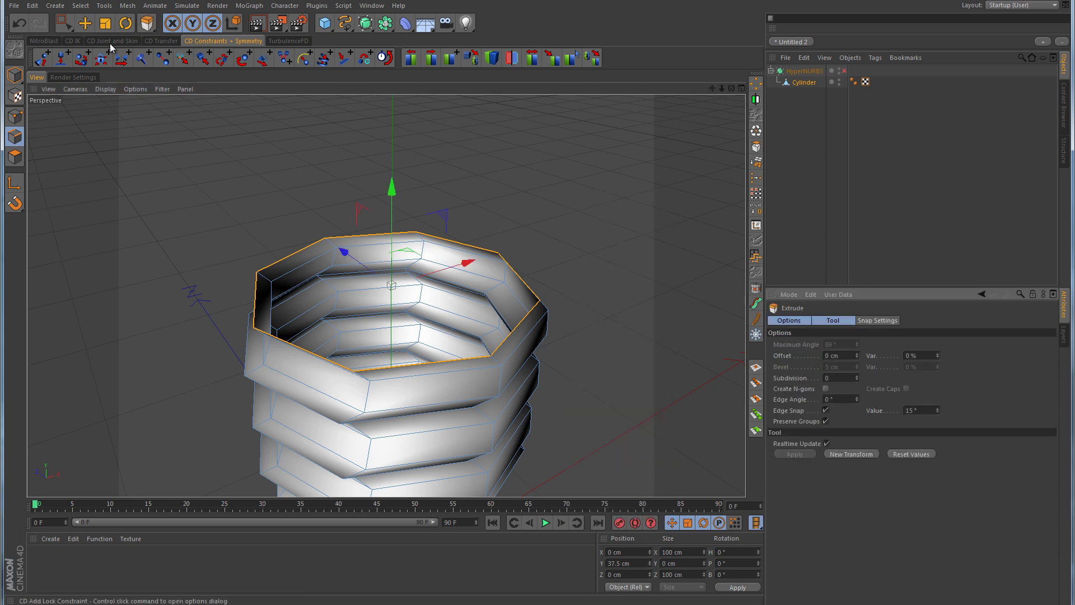
key(t)
drag(584, 183, 478, 214)
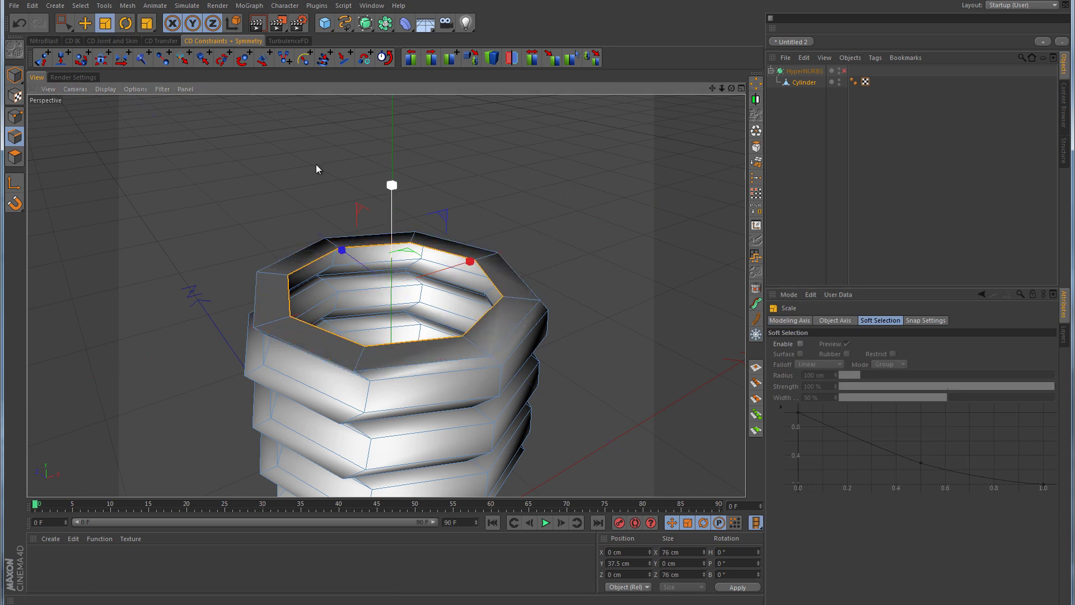
- Move the inner edge loop down through the neck to a Y position of about -41.9 cm
click(85, 23)
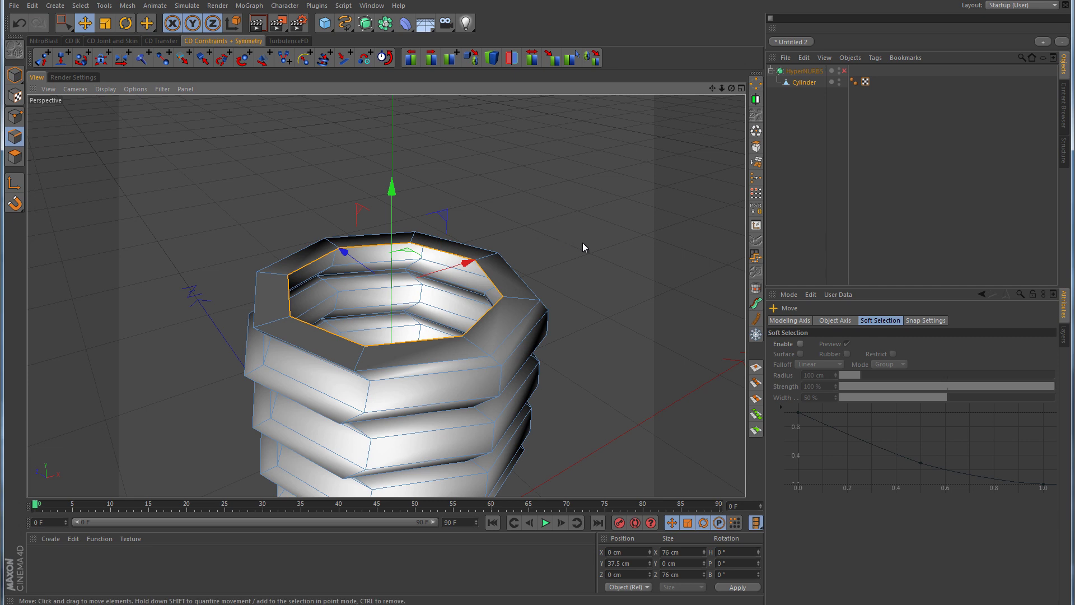
scroll(583, 246, down, 5)
middle_drag(576, 247, 474, 271)
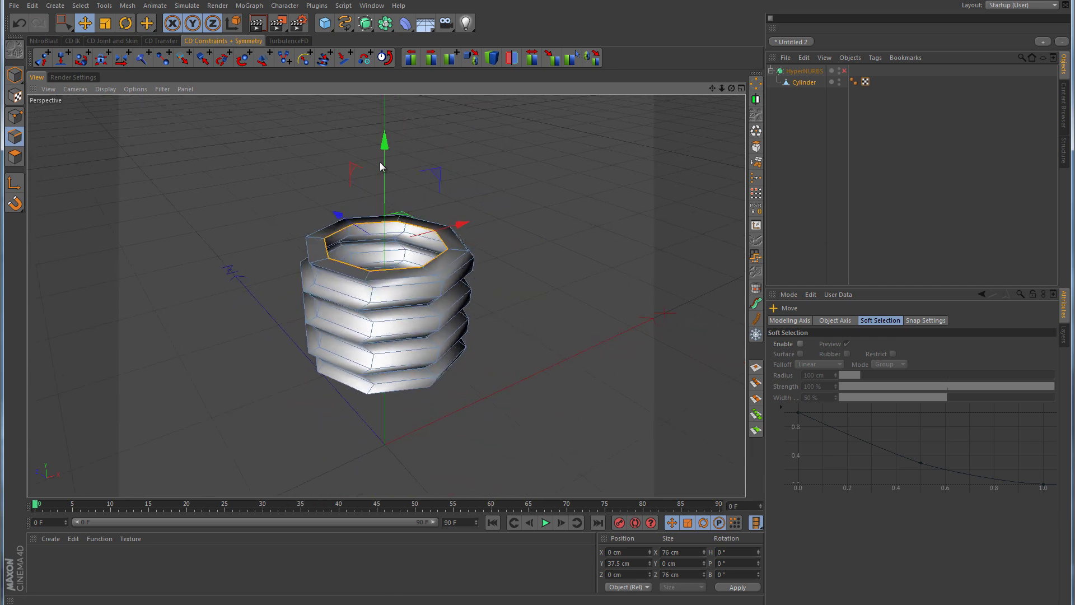
drag(386, 144, 387, 269)
- Select the outer edge loop at the bottom of the thread and extend it downward as a new band to Y about -46.5 cm
alt+drag(522, 336, 493, 359)
scroll(488, 358, up, 5)
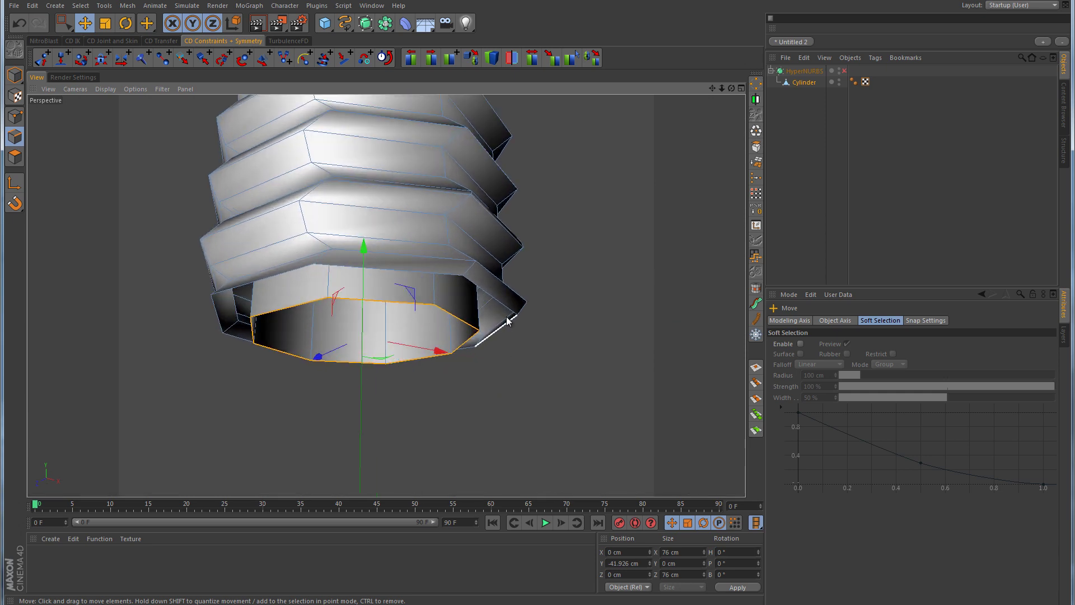
key(u)
key(l)
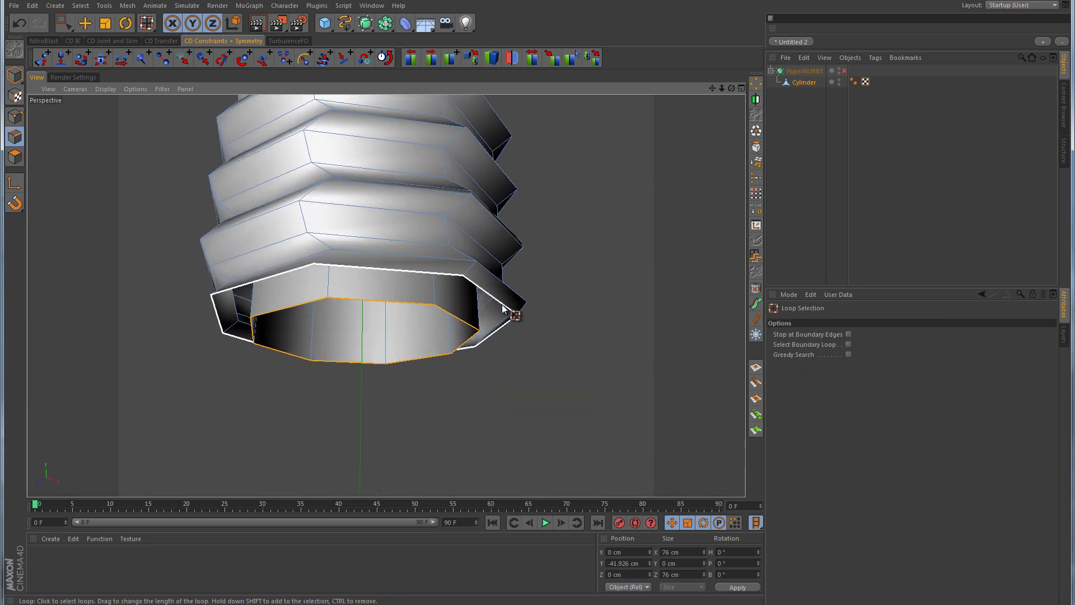
click(502, 305)
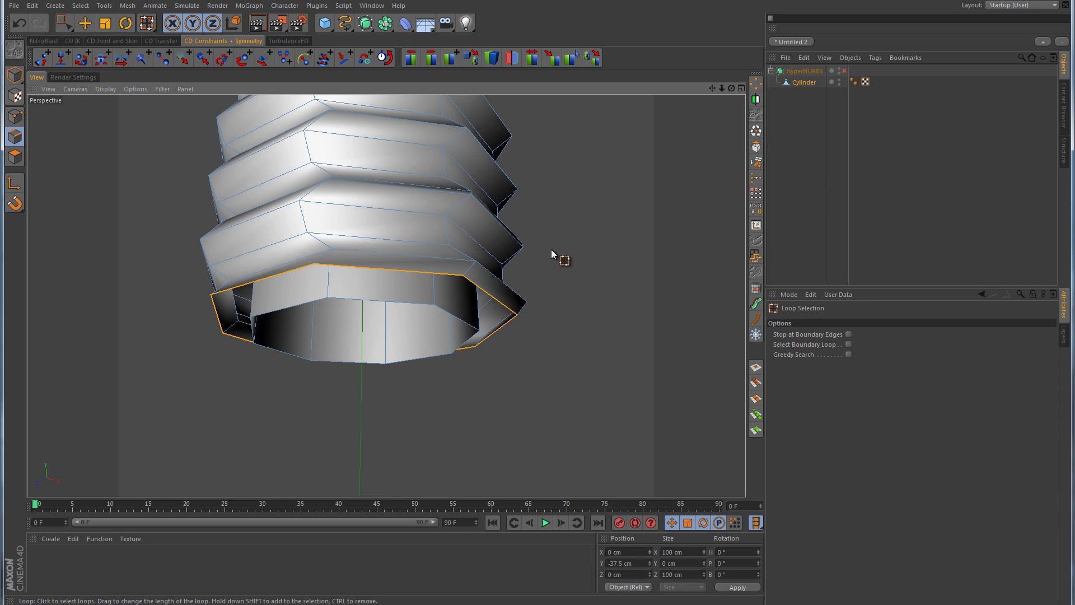
key(e)
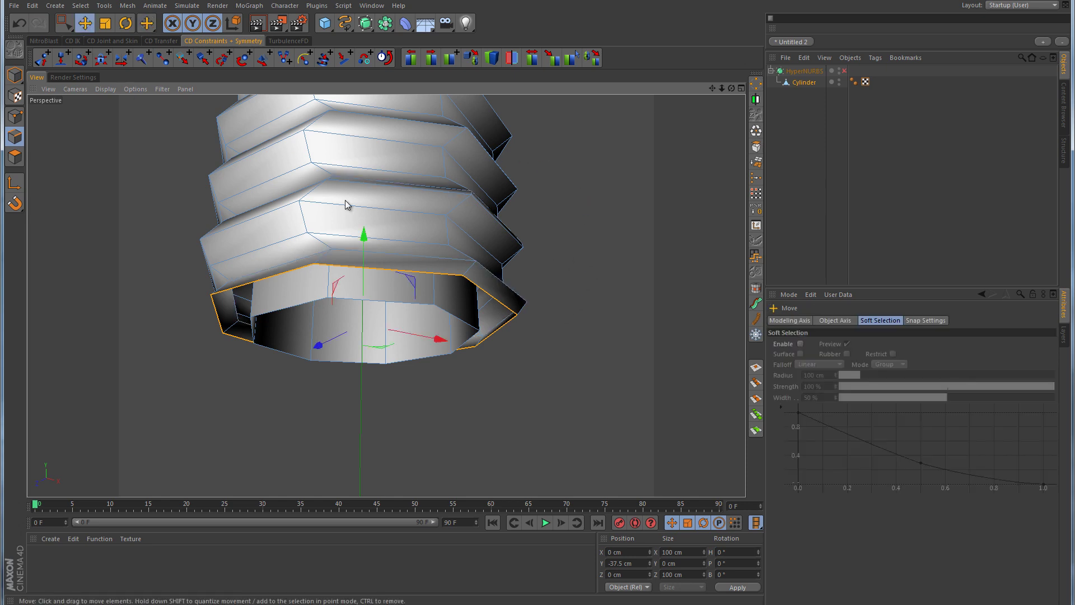
middle_click(531, 284)
middle_click(556, 416)
scroll(601, 344, down, 5)
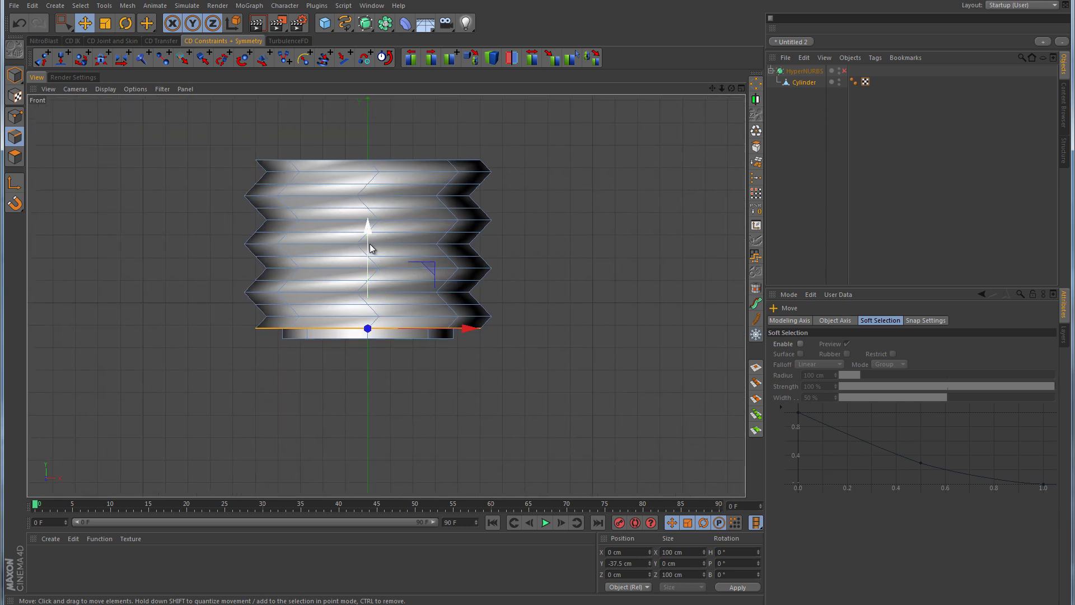
drag(368, 229, 376, 252)
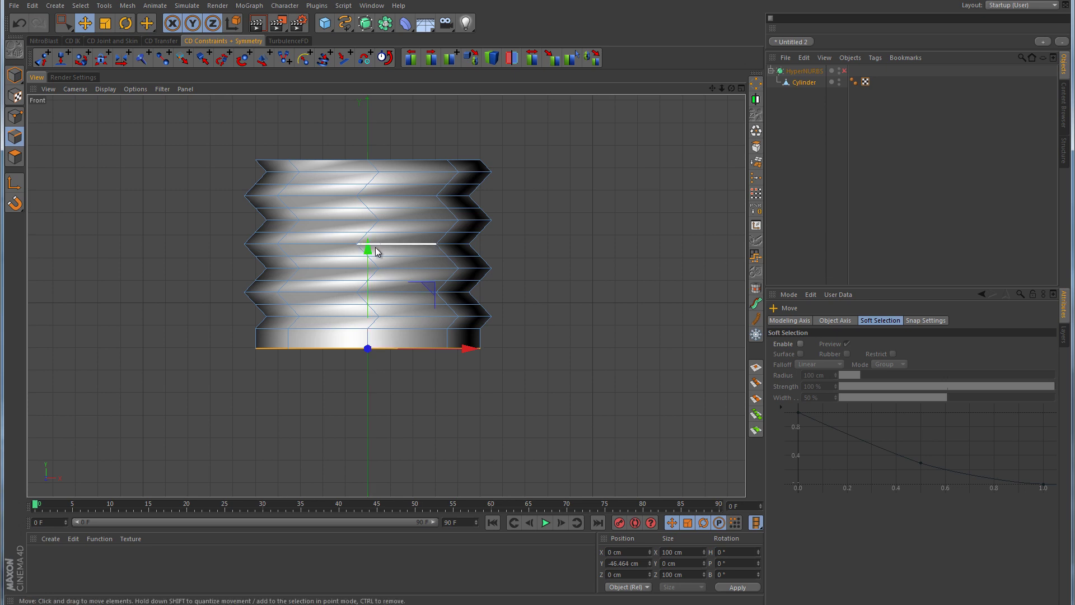
- Form a collar by extruding the bottom edge loop at 0 cm offset, scaling it to 126.4 cm and extending it down to Y about -52.9 cm
right_click(552, 275)
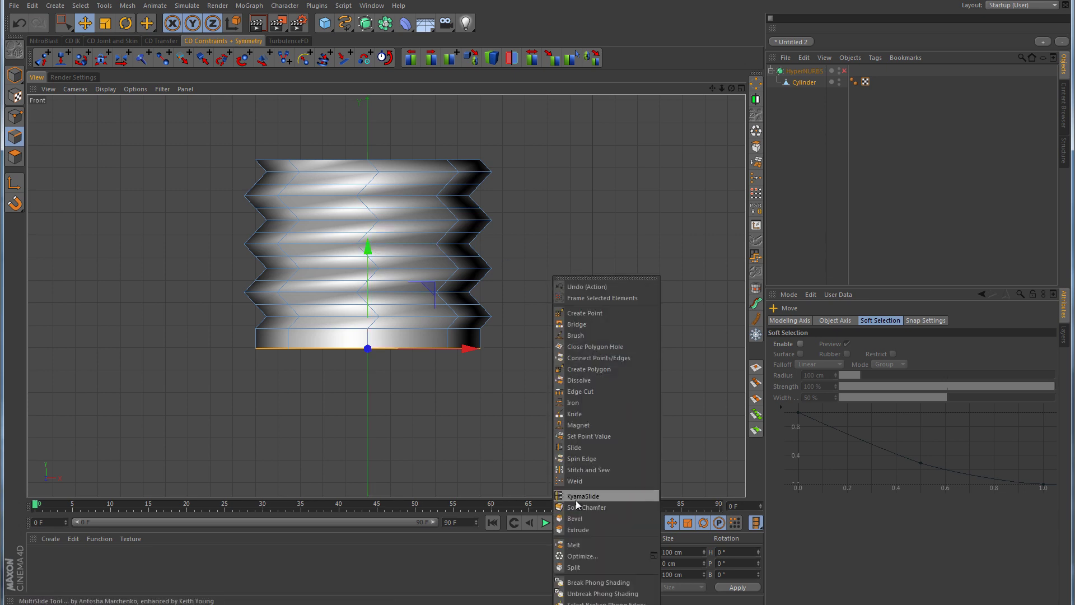
click(575, 529)
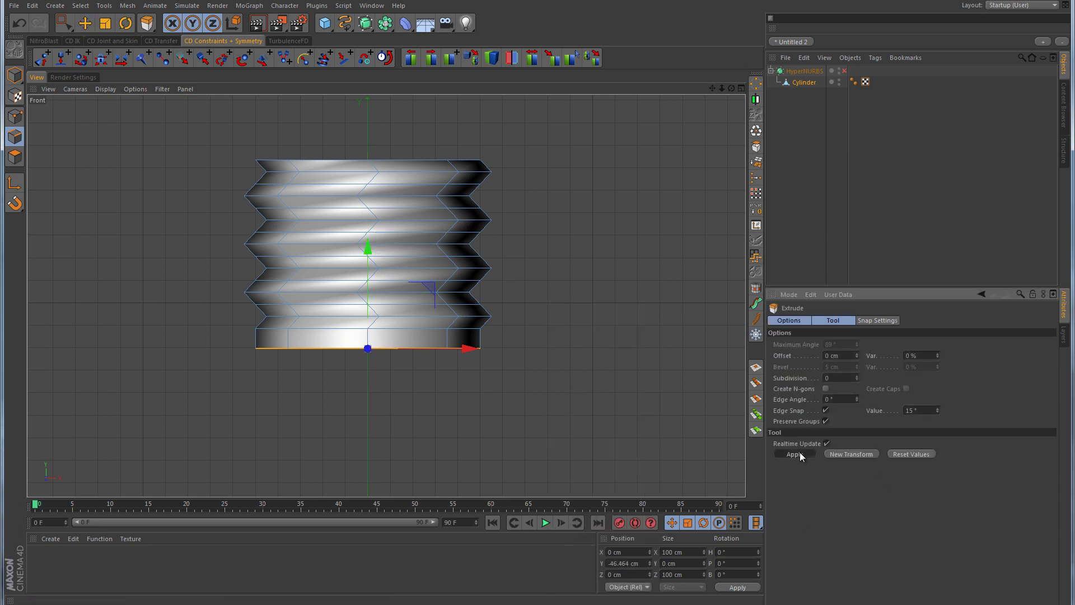
click(106, 28)
drag(163, 247, 308, 244)
click(85, 23)
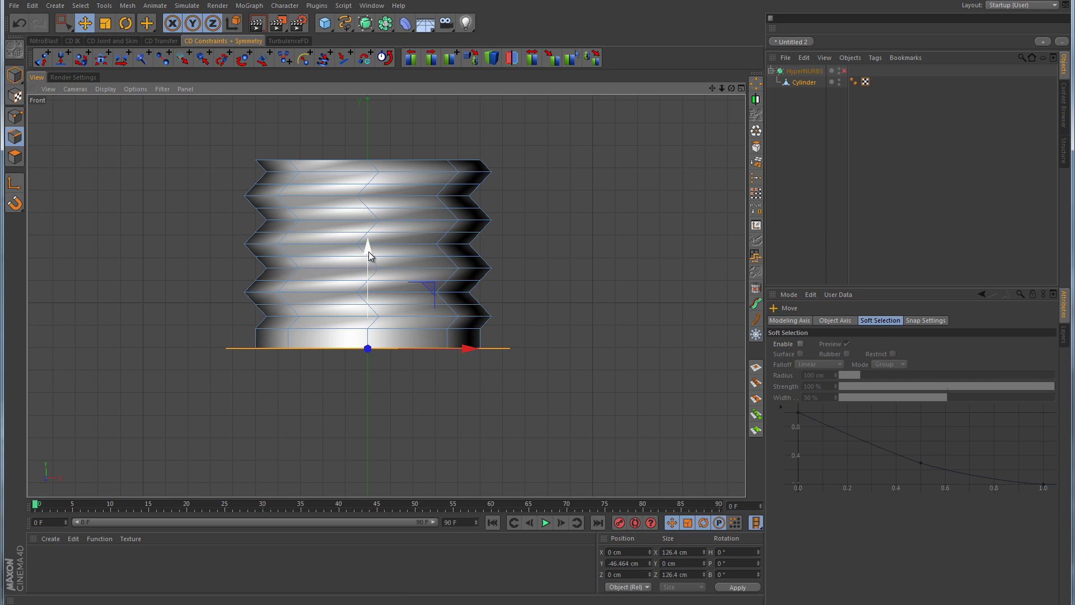
drag(369, 256, 369, 271)
- Extrude the collar's lower edge loop with a 0 cm offset and scale it inward to about 110 cm
right_click(579, 280)
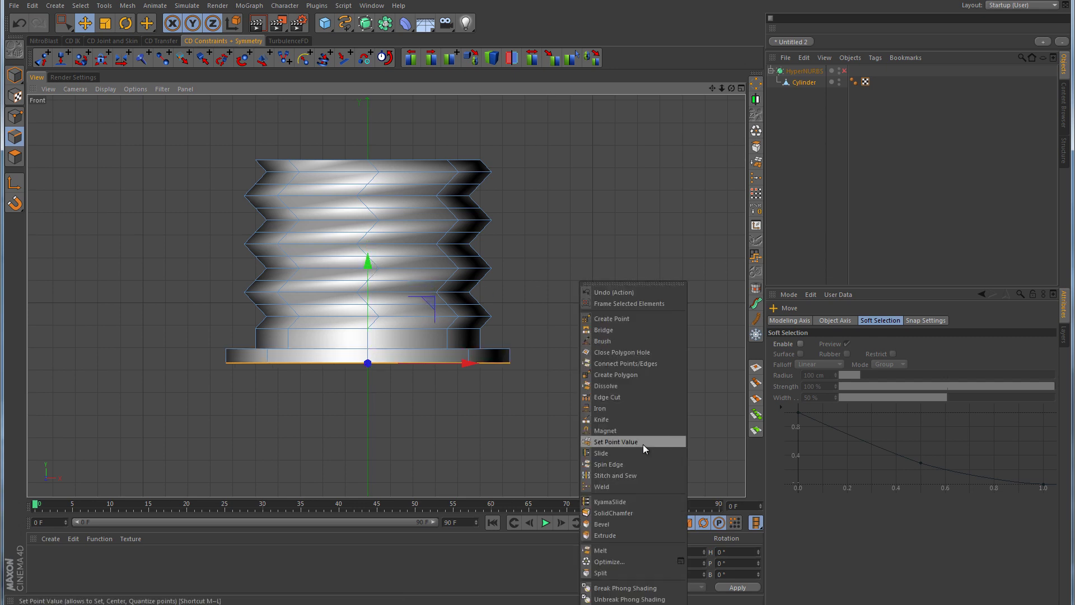
click(612, 535)
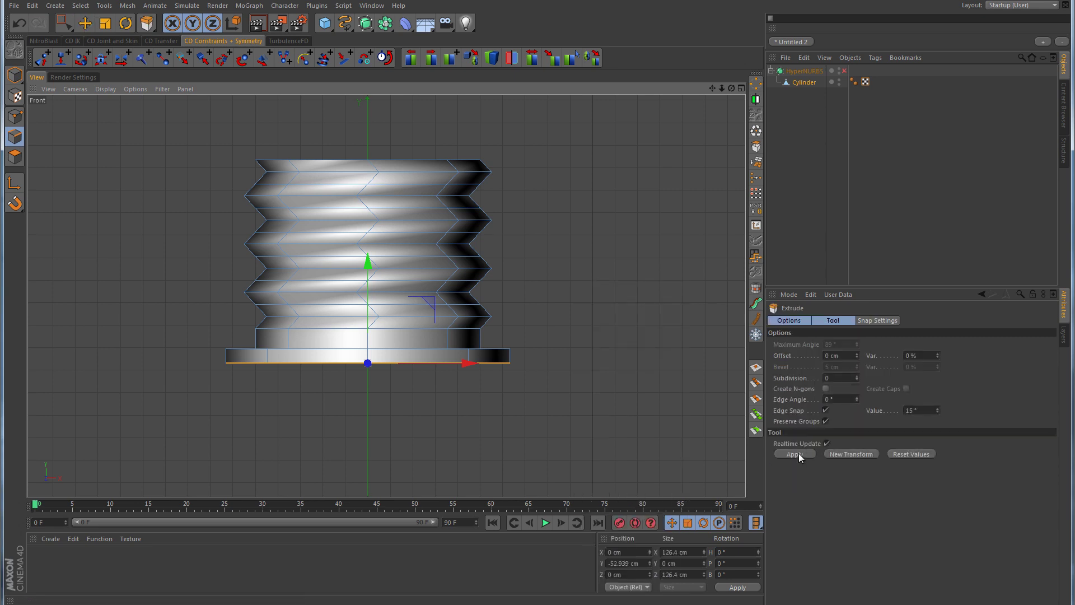
click(799, 454)
click(107, 24)
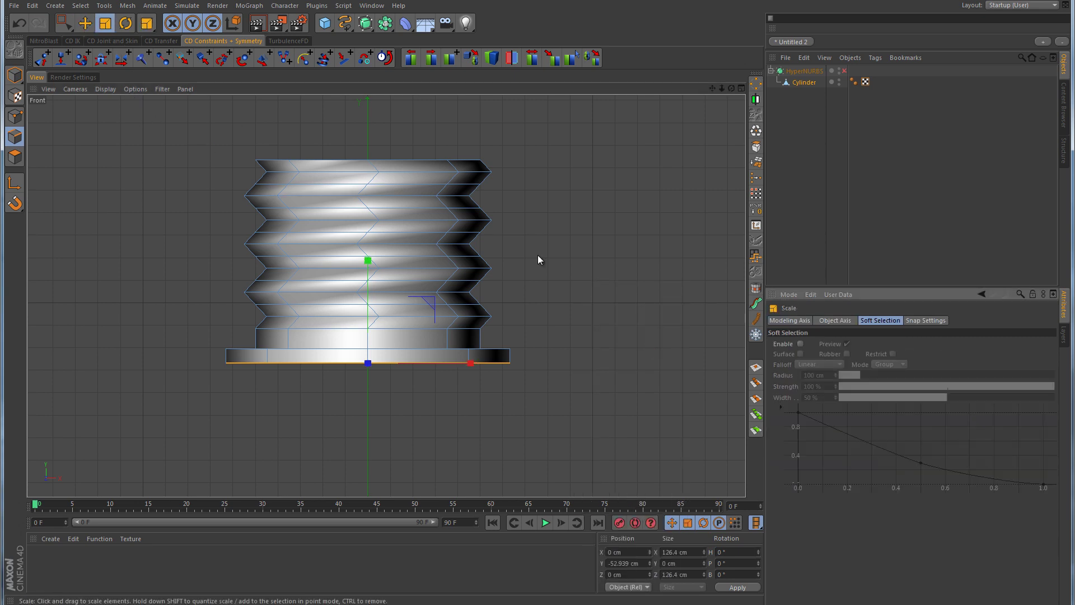
drag(615, 264, 549, 271)
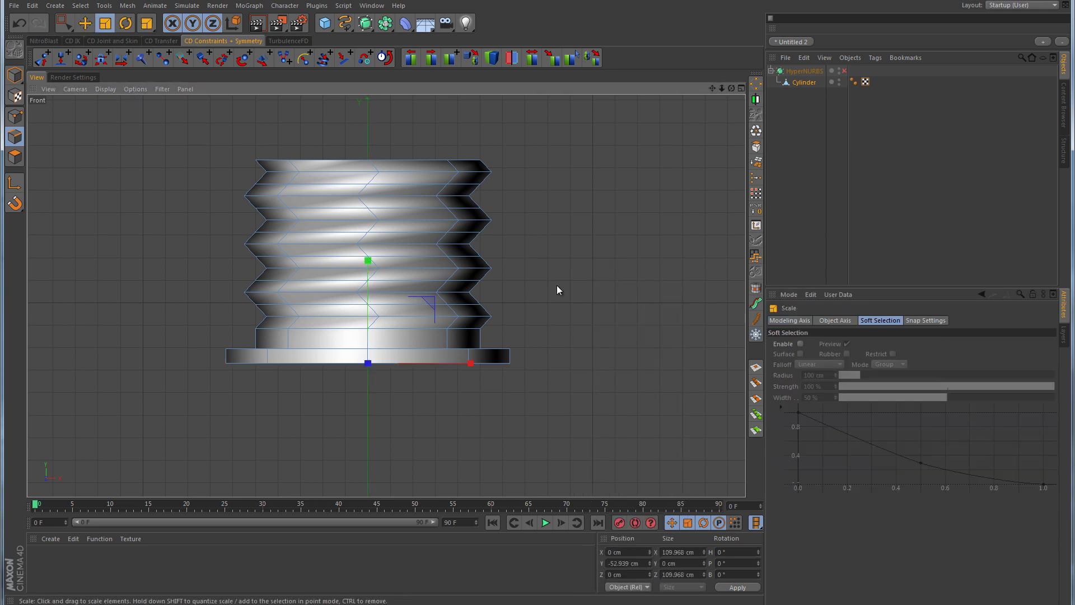
- Scale the collar's lower edge loop further inward to about 102 cm
middle_click(549, 270)
middle_click(299, 197)
alt+drag(557, 404, 589, 281)
scroll(582, 220, down, 3)
alt+drag(583, 224, 503, 348)
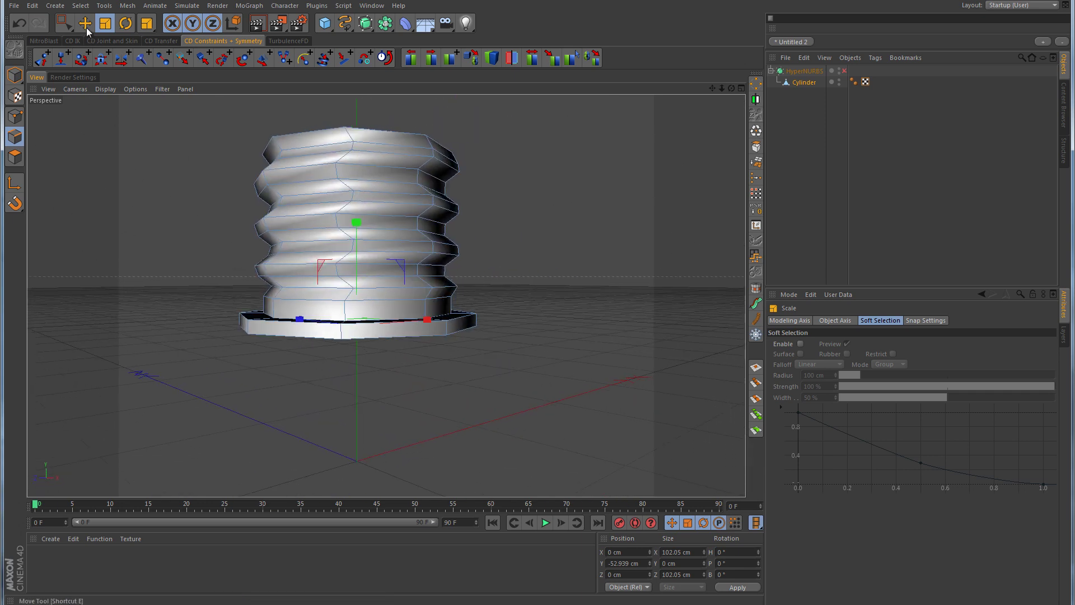
- Extend the edge loop below the collar downward as a new neck band to Y about -69.3 cm
key(e)
middle_click(546, 299)
middle_click(547, 295)
scroll(537, 318, down, 3)
scroll(471, 321, up, 2)
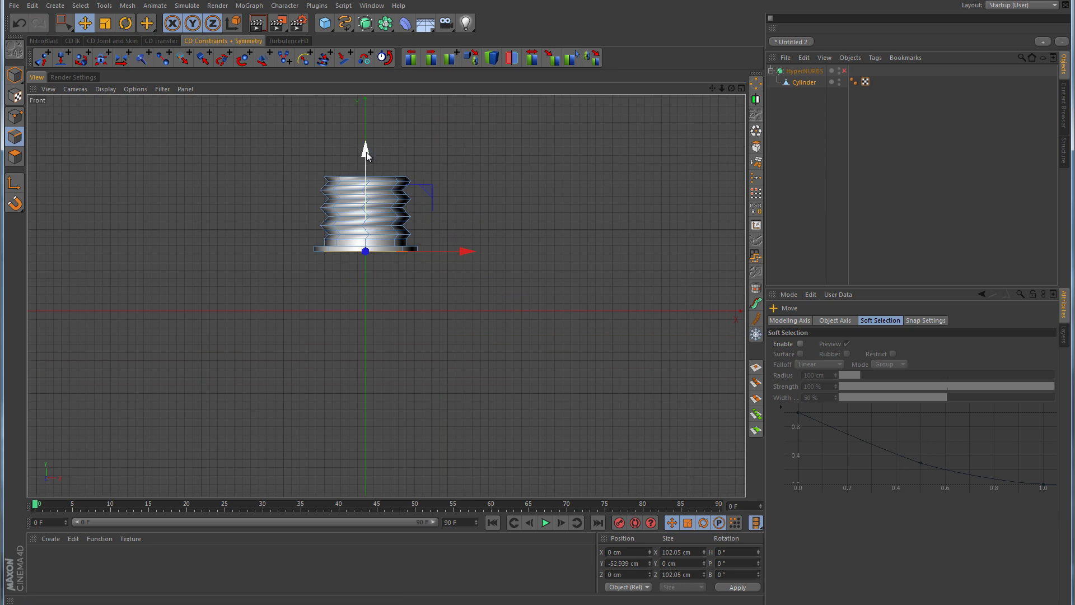
drag(366, 152, 365, 177)
- Form a flared shoulder by extending the bottom edge loop to Y about -115.6 cm and scaling it to about 159.2 cm
key(t)
drag(152, 147, 289, 152)
key(e)
drag(365, 176, 365, 202)
drag(185, 132, 334, 168)
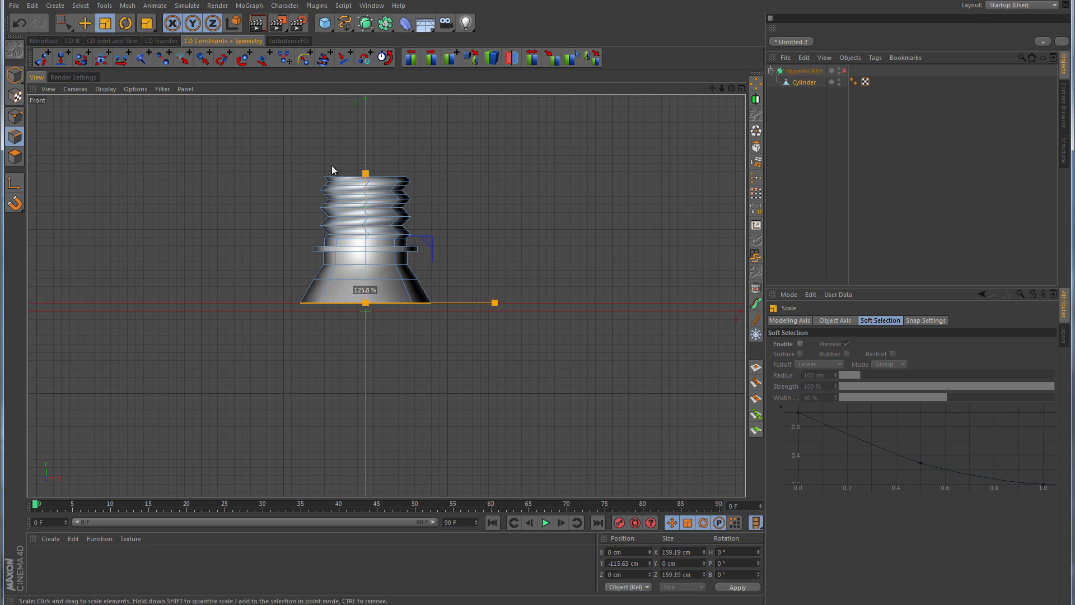
- Extend the shoulder to Y about -163.3 cm, widened to about 201.2 cm, and continue it as a straight body to Y about -333.7 cm
click(85, 23)
drag(367, 203, 344, 224)
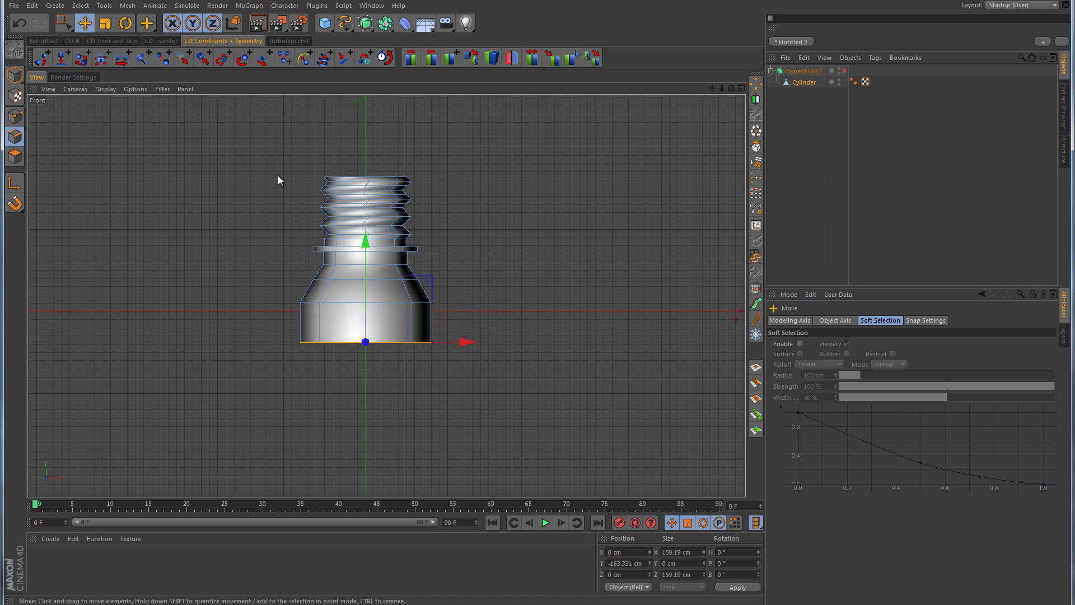
click(104, 23)
mouse_move(314, 145)
mouse_down()
mouse_move(442, 146)
mouse_move(319, 160)
mouse_up()
click(84, 23)
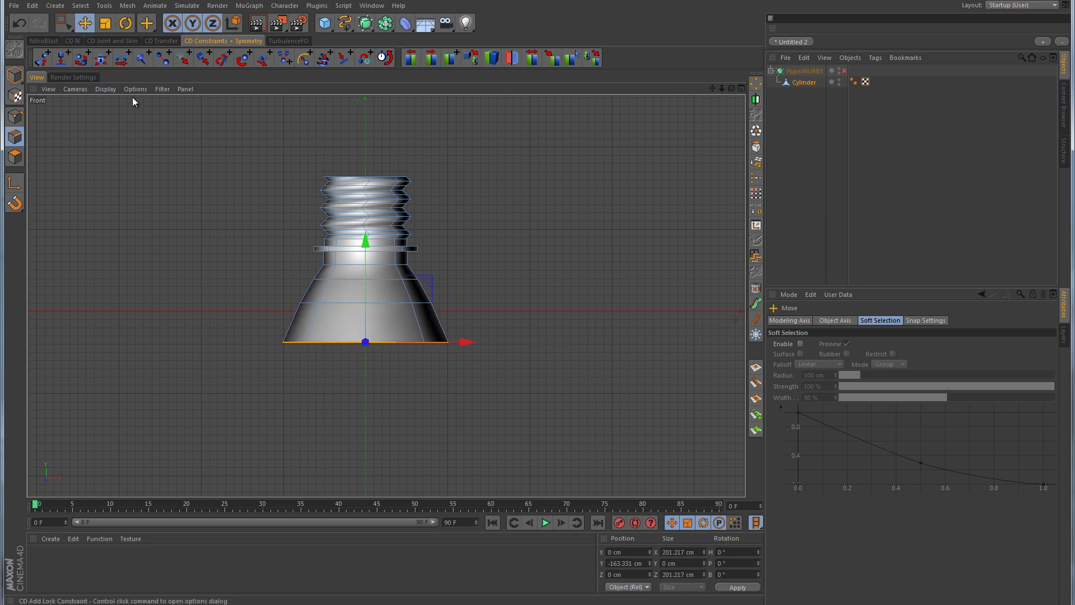
drag(367, 256, 368, 385)
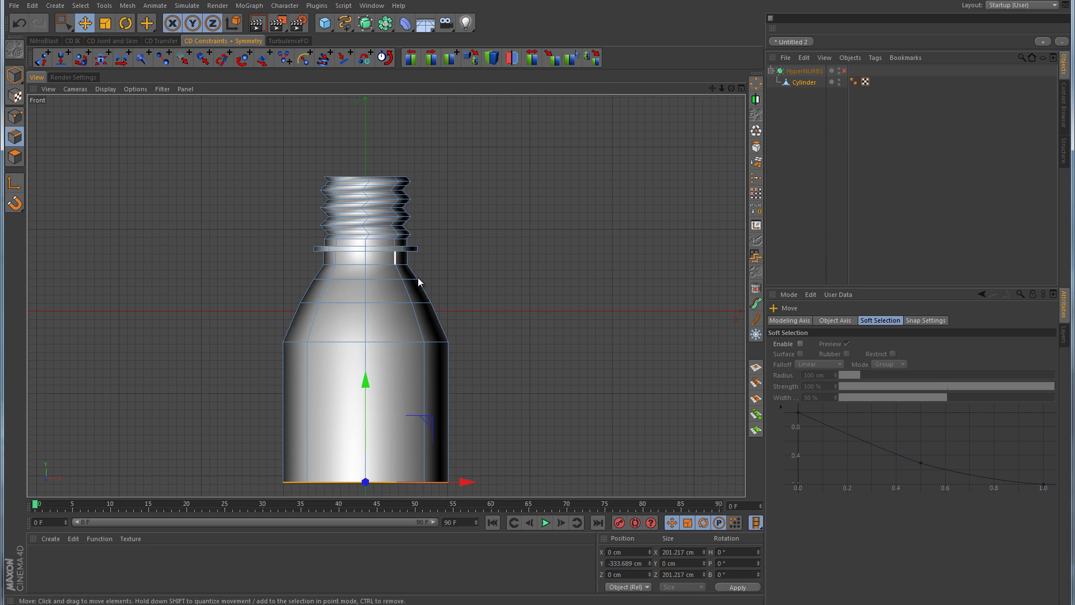
- Enable HyperNURBS and examine the smoothed bottle in perspective, from the whole body to the collar below the thread
middle_click(550, 323)
middle_click(550, 328)
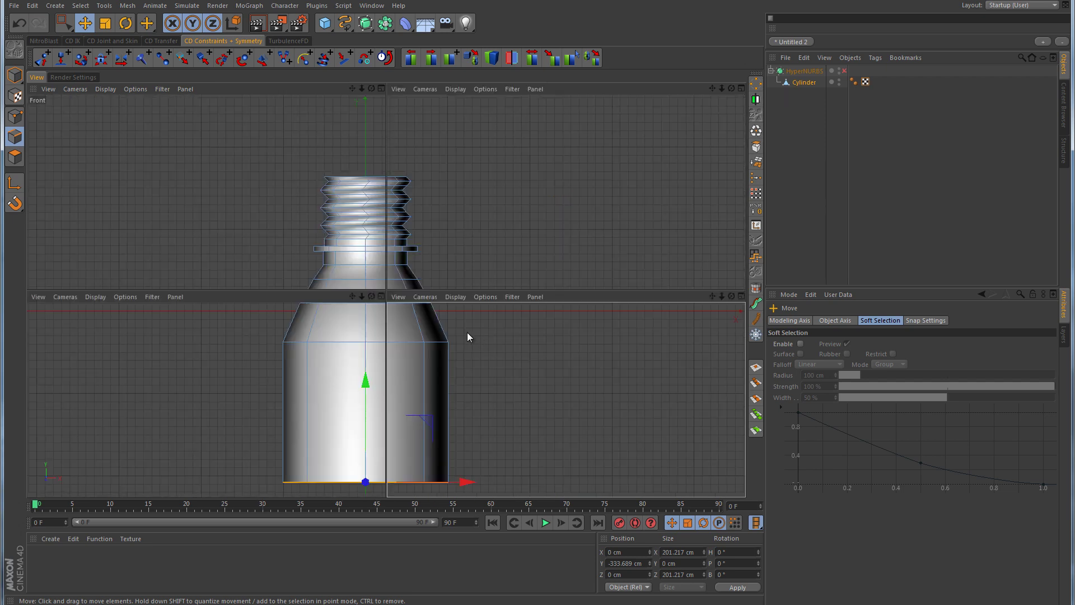
middle_click(467, 331)
middle_click(294, 253)
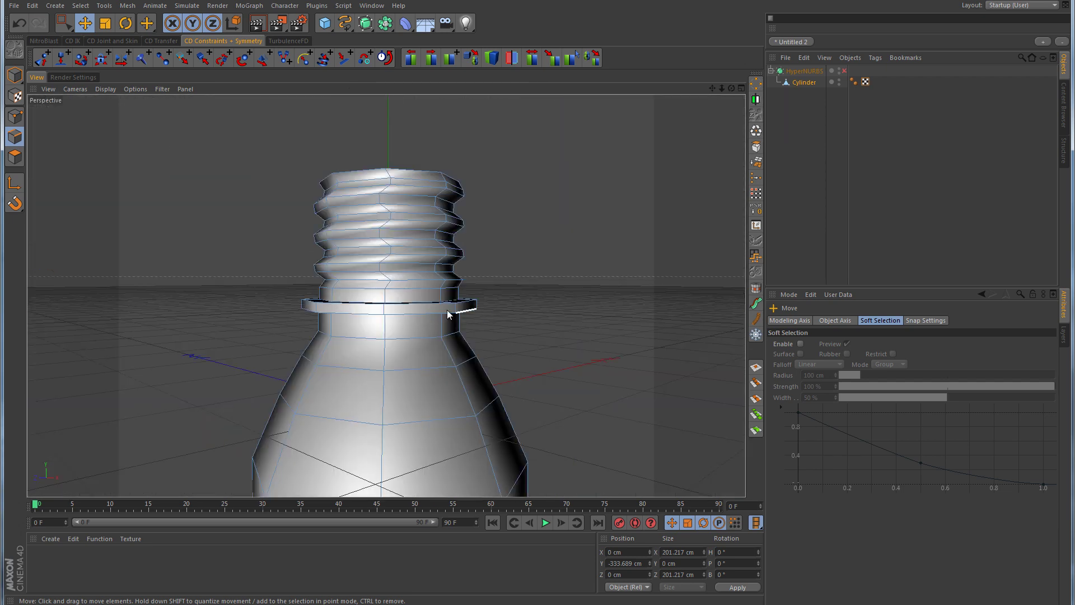
click(845, 74)
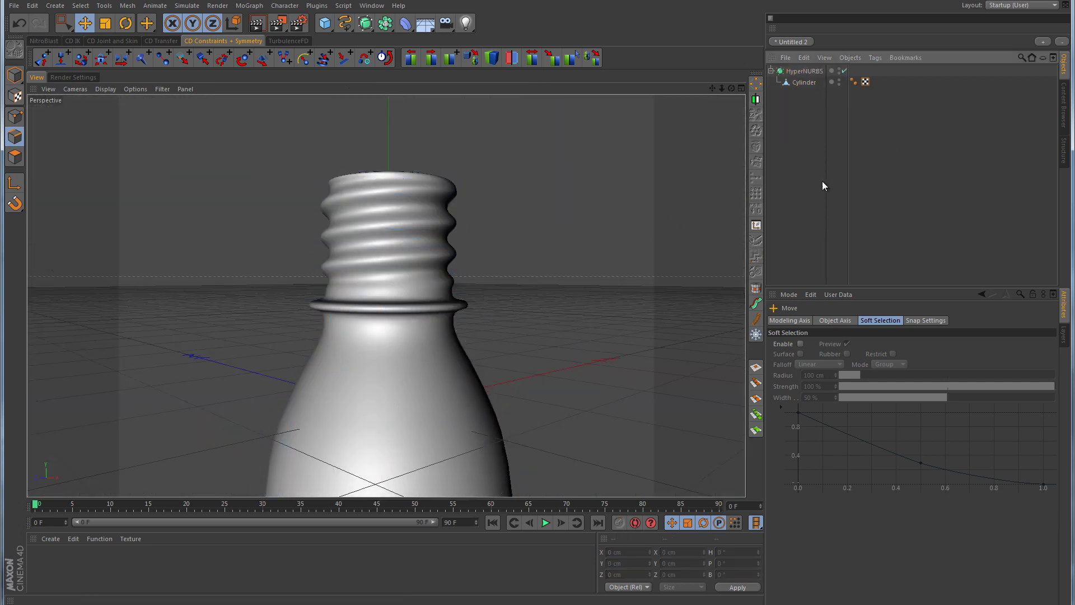
click(893, 153)
scroll(602, 258, down, 5)
alt+drag(582, 337, 451, 284)
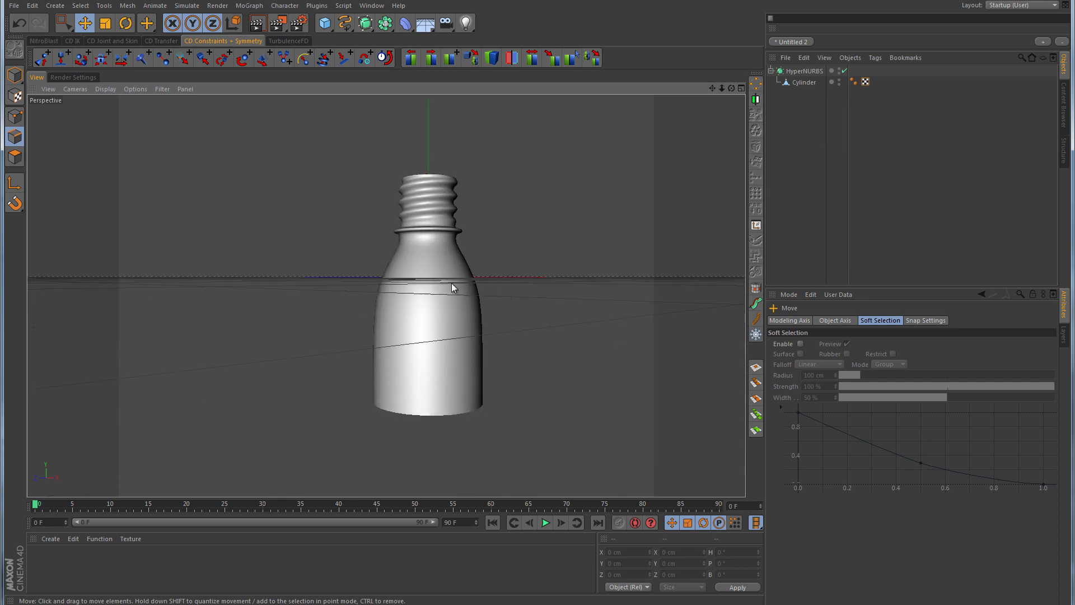
scroll(560, 236, up, 4)
alt+drag(560, 237, 481, 300)
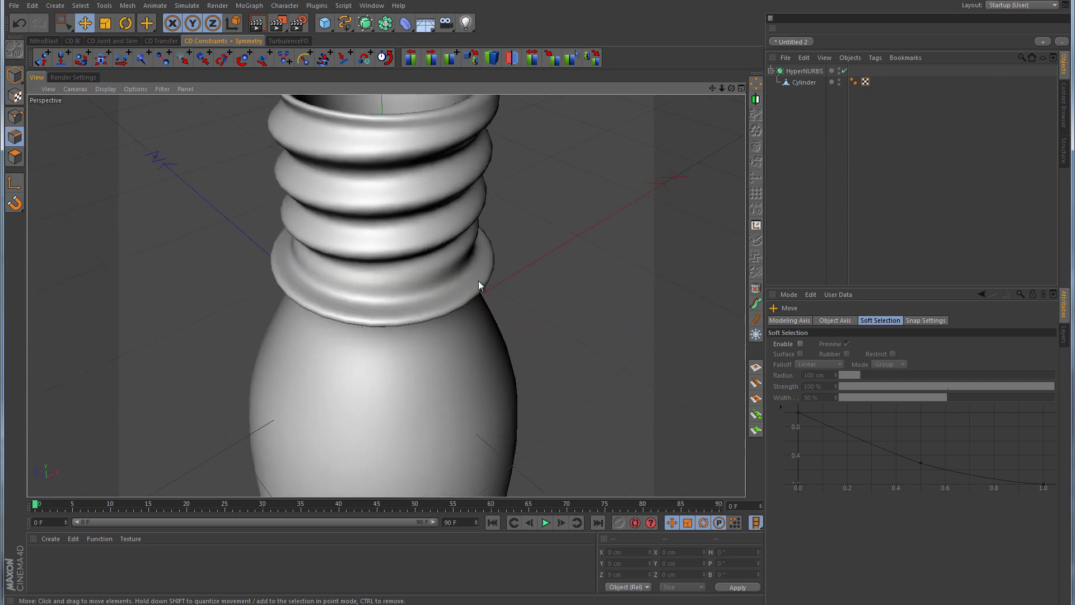
- Disable HyperNURBS, loop-select the collar's outer polygon band on the Cylinder and scale it to about 121.6 cm
click(849, 69)
click(840, 81)
click(845, 71)
click(805, 83)
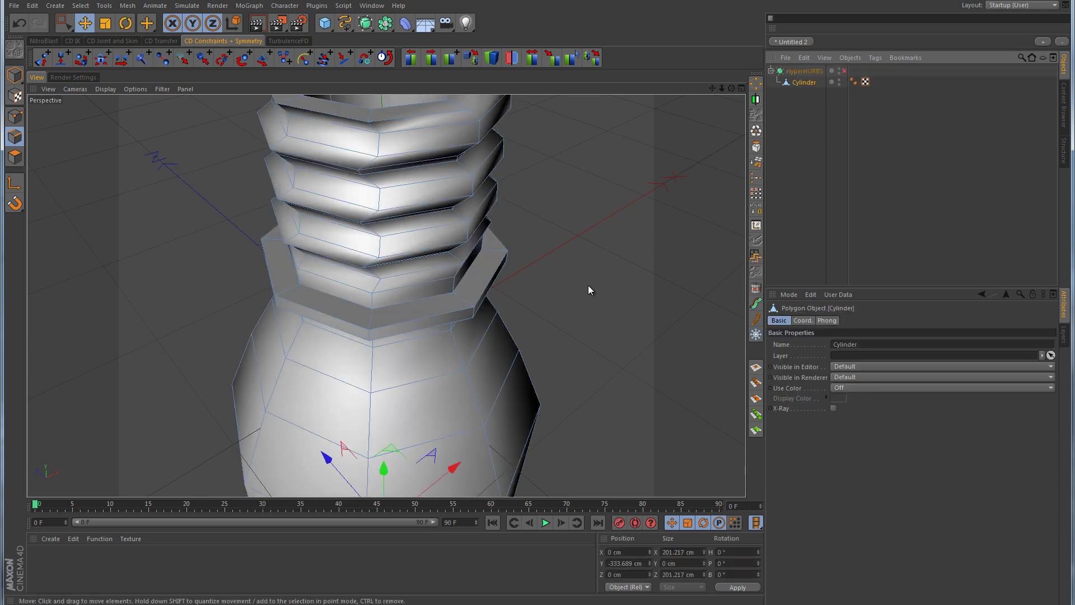
scroll(593, 261, up, 5)
click(15, 159)
key(u)
key(l)
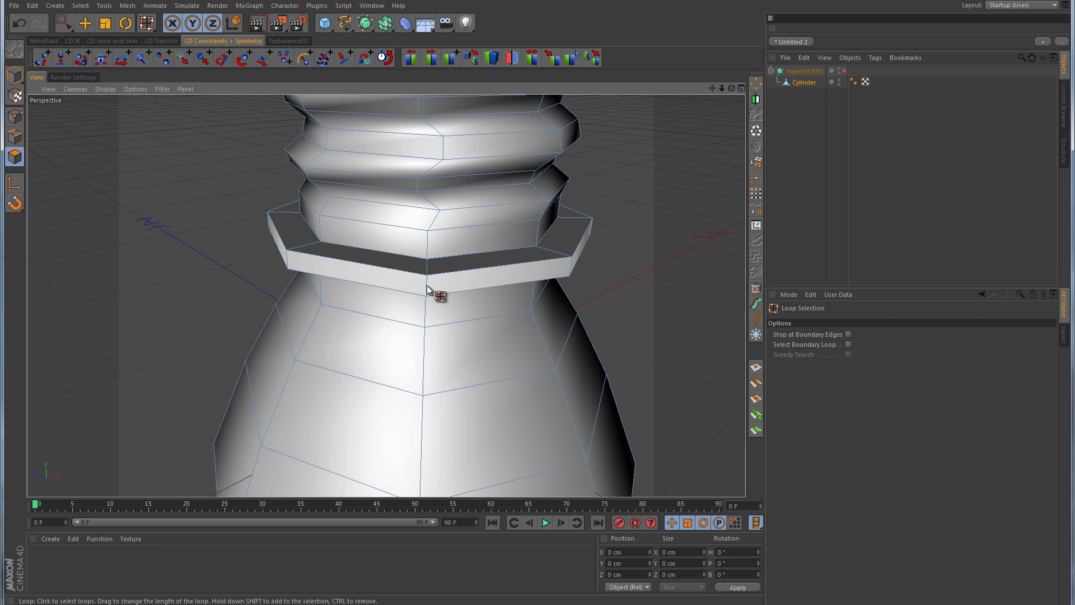
click(428, 289)
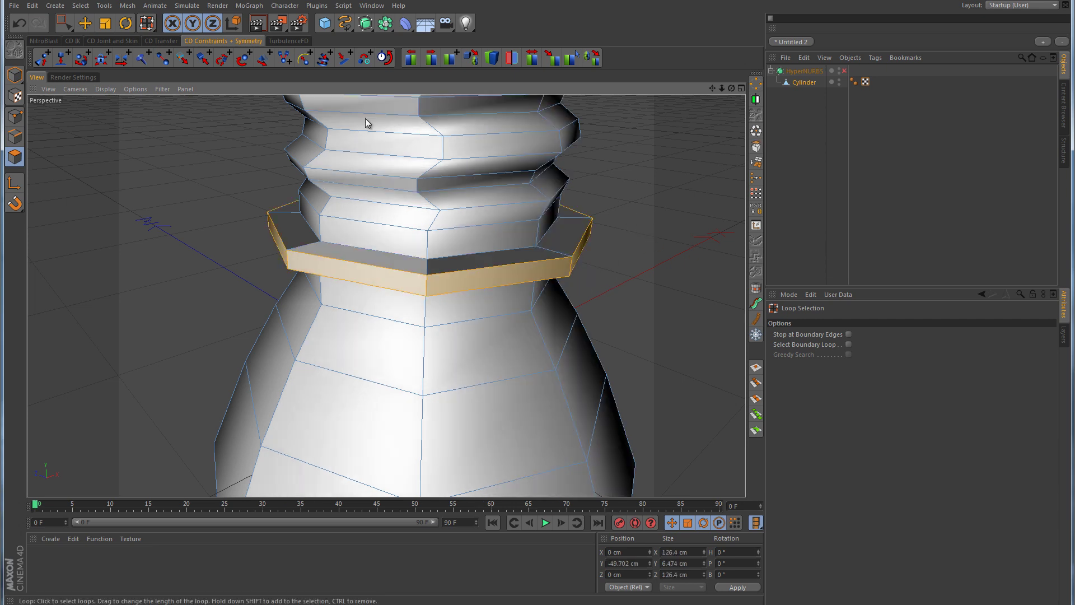
key(t)
mouse_move(655, 197)
mouse_down()
mouse_move(623, 200)
mouse_move(636, 197)
mouse_up()
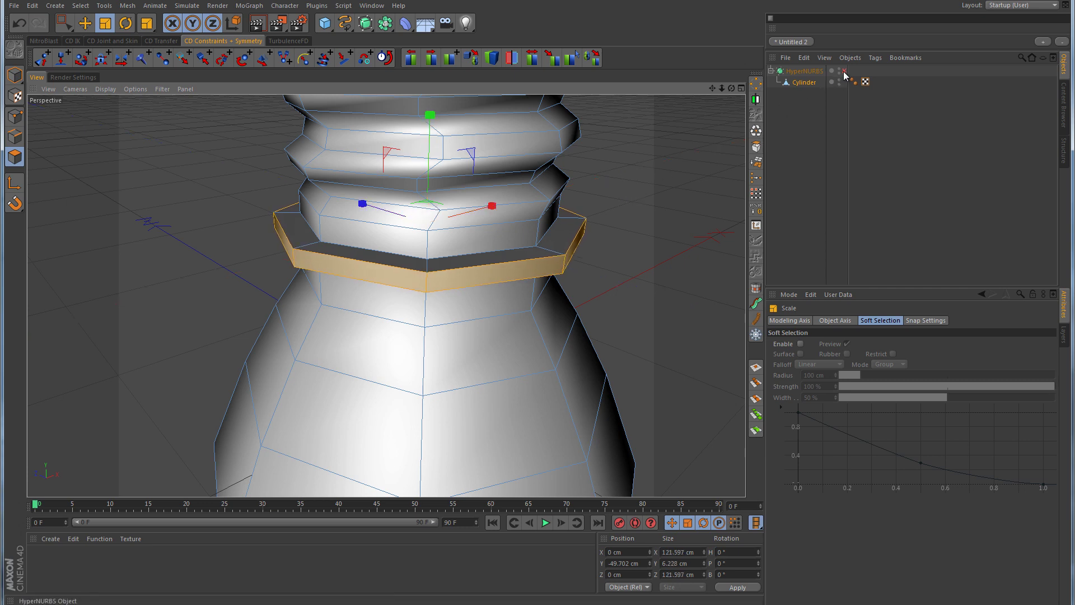
- Cut an edge loop around the collar's selected outer band with the Knife in Loop mode at 50% offset
click(845, 71)
click(805, 83)
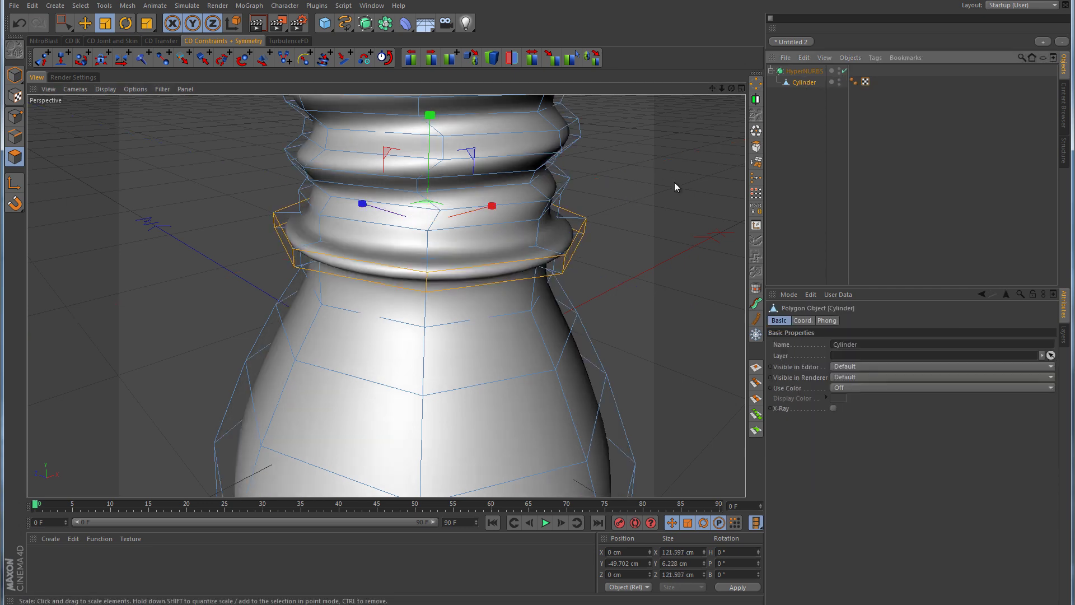
right_click(647, 217)
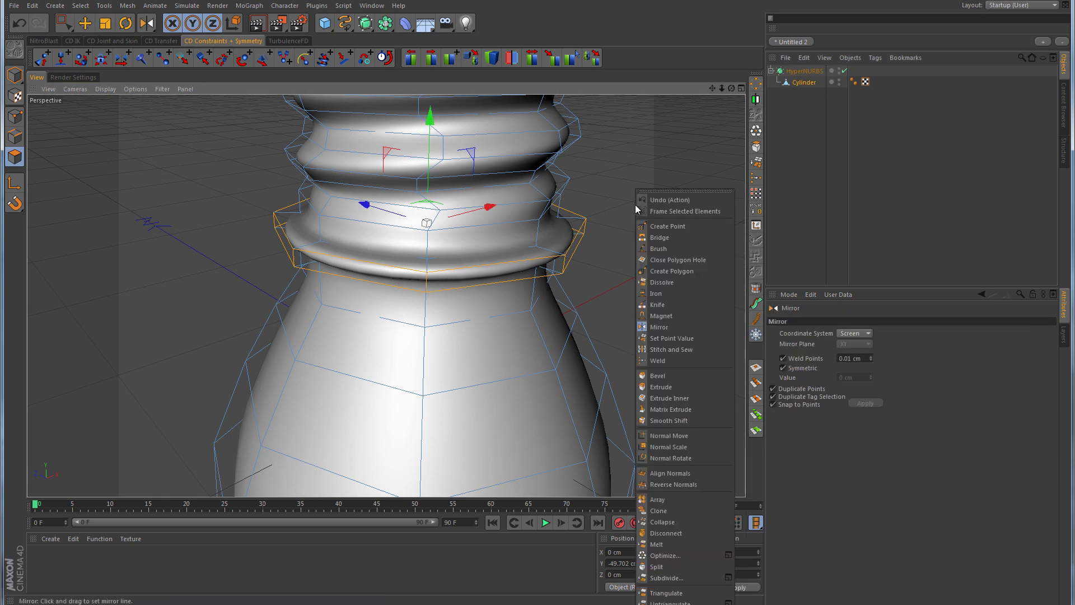
click(656, 304)
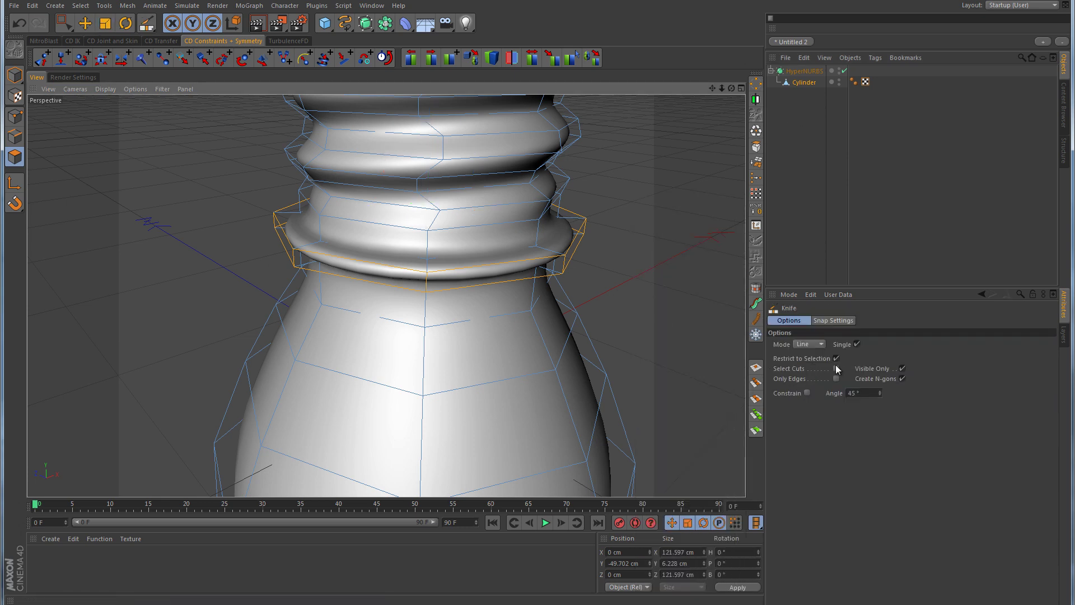
click(820, 345)
click(804, 390)
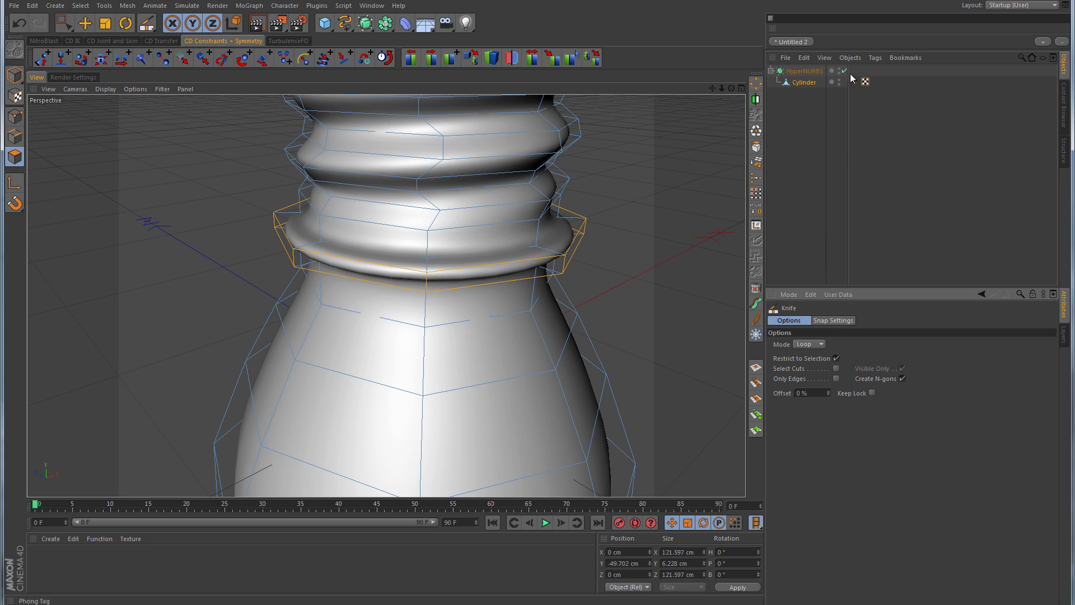
click(844, 70)
alt+drag(679, 277, 662, 247)
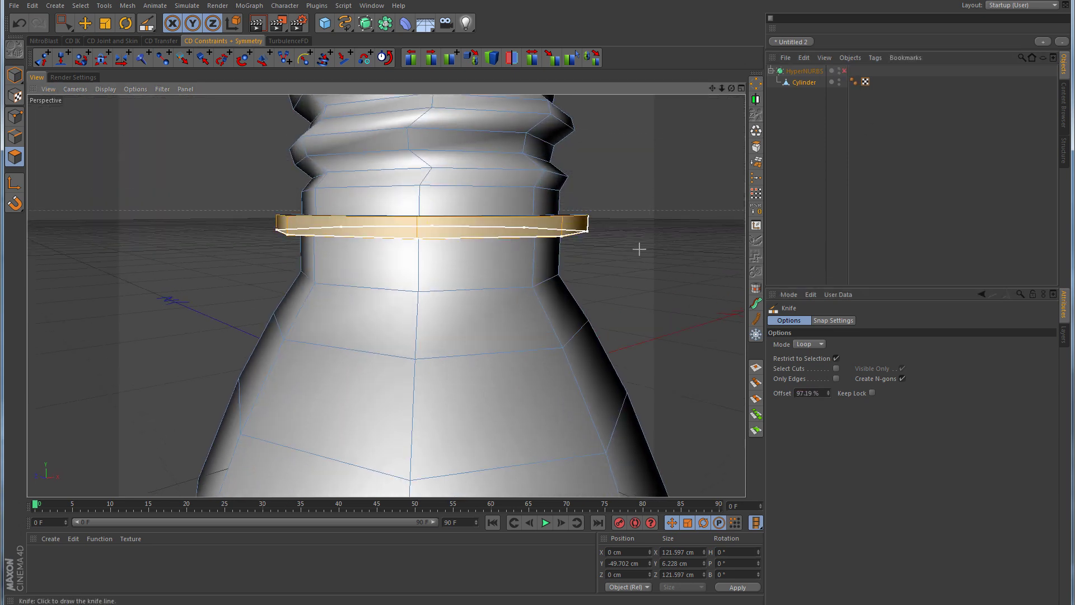
scroll(664, 247, up, 5)
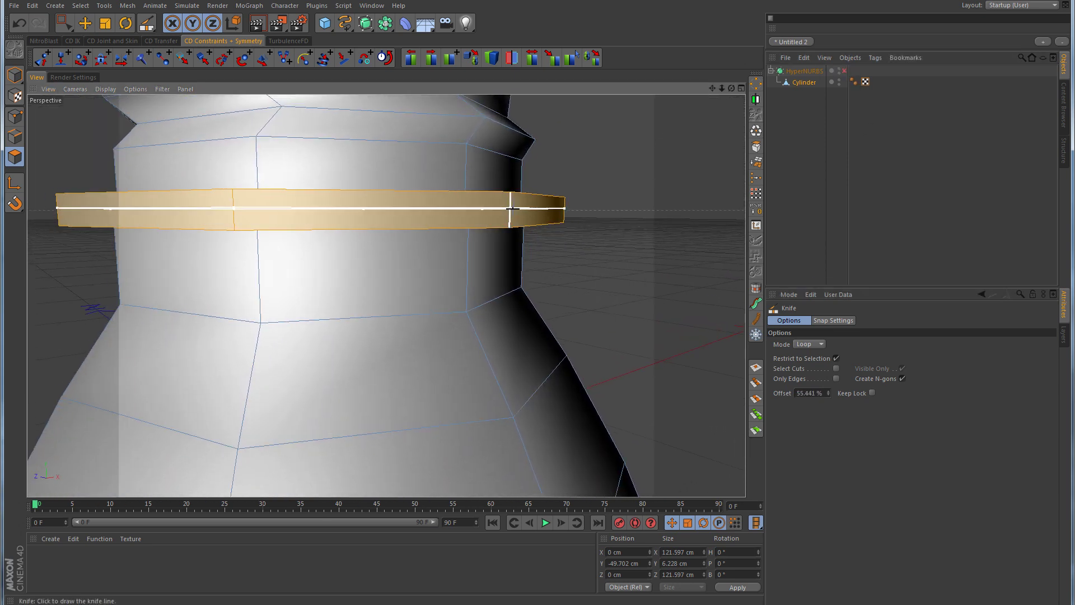
alt+drag(512, 207, 519, 244)
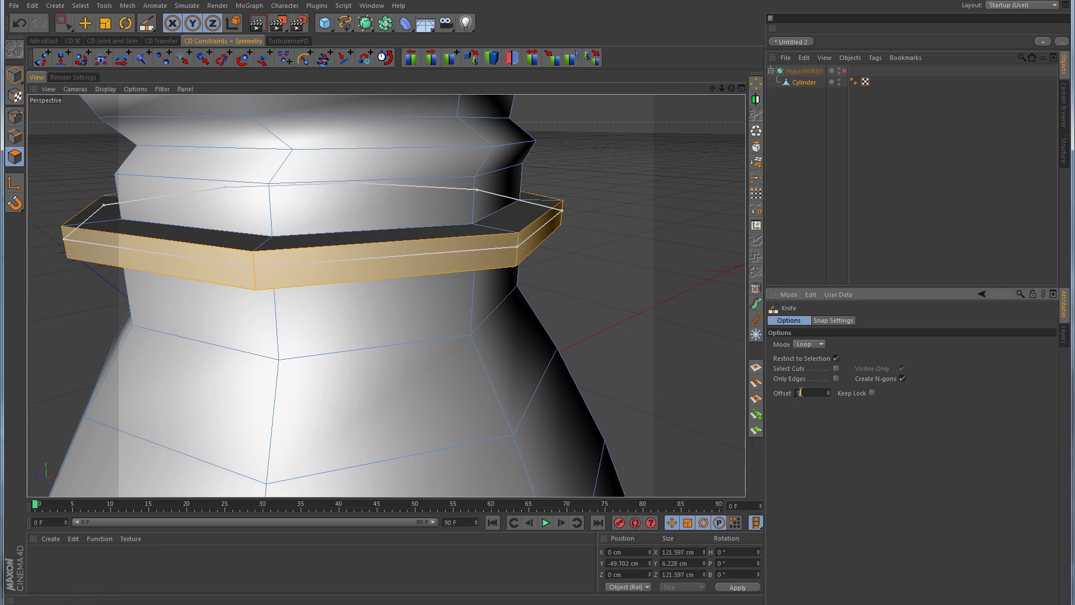
key(Return)
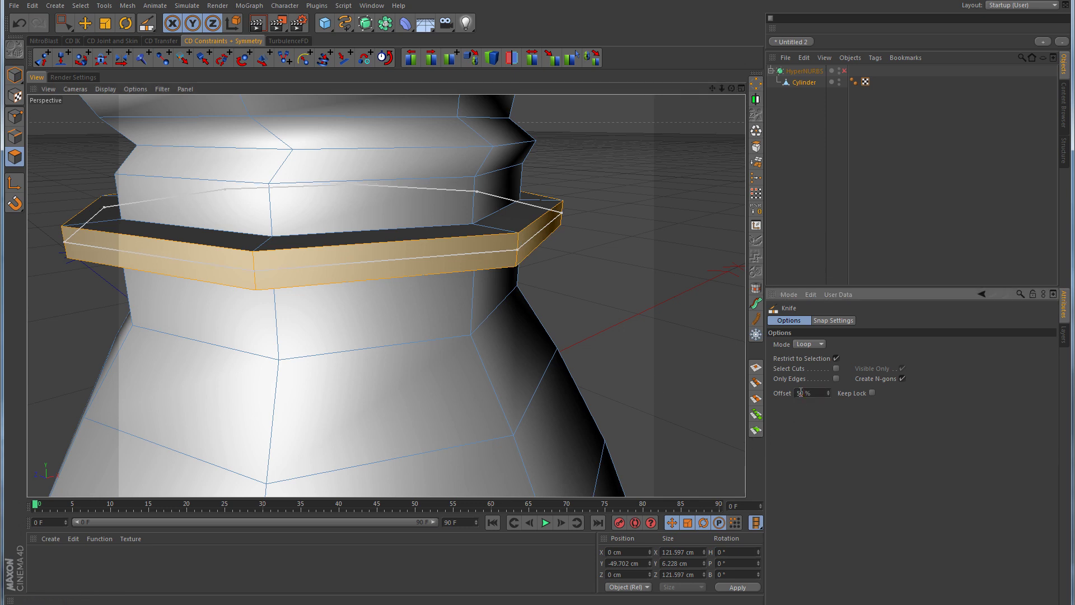
click(622, 253)
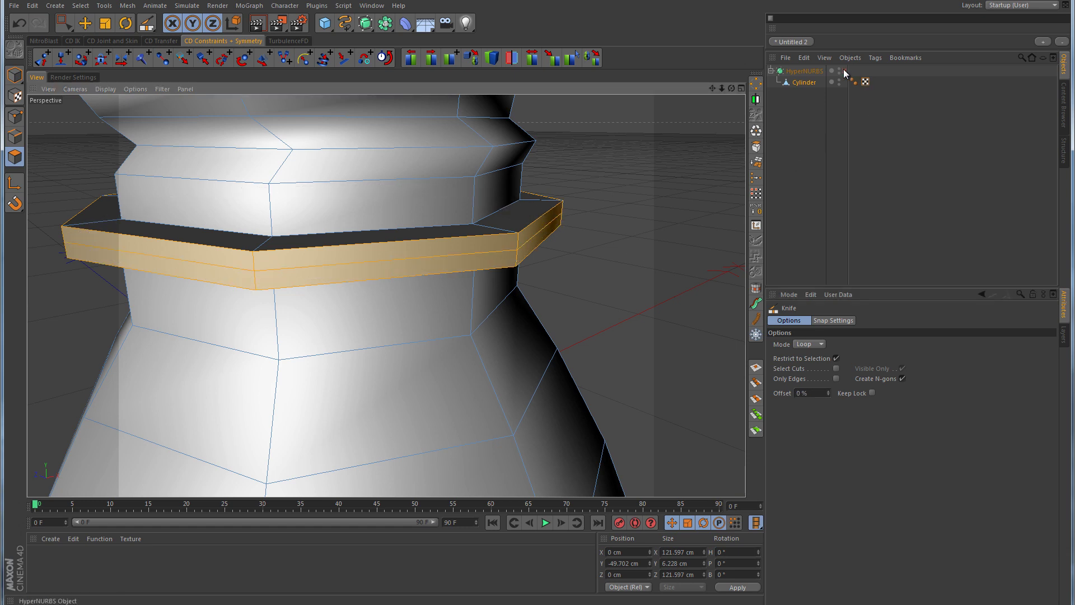
- Turn HyperNURBS on and examine the smoothed collar and overall bottle shape
click(845, 71)
click(912, 145)
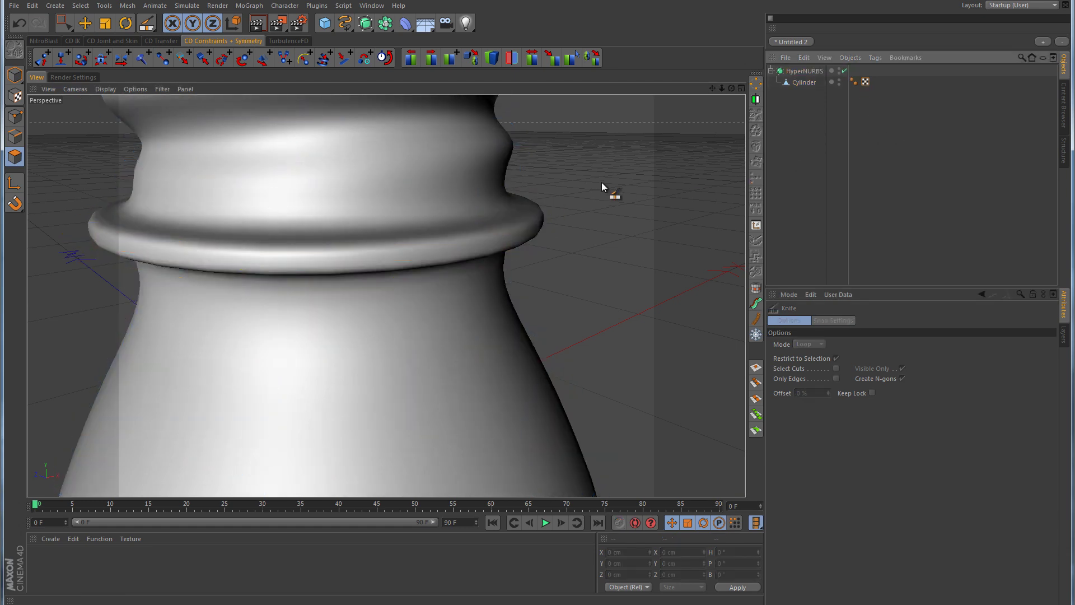
alt+right_drag(613, 206, 493, 257)
alt+drag(493, 258, 534, 240)
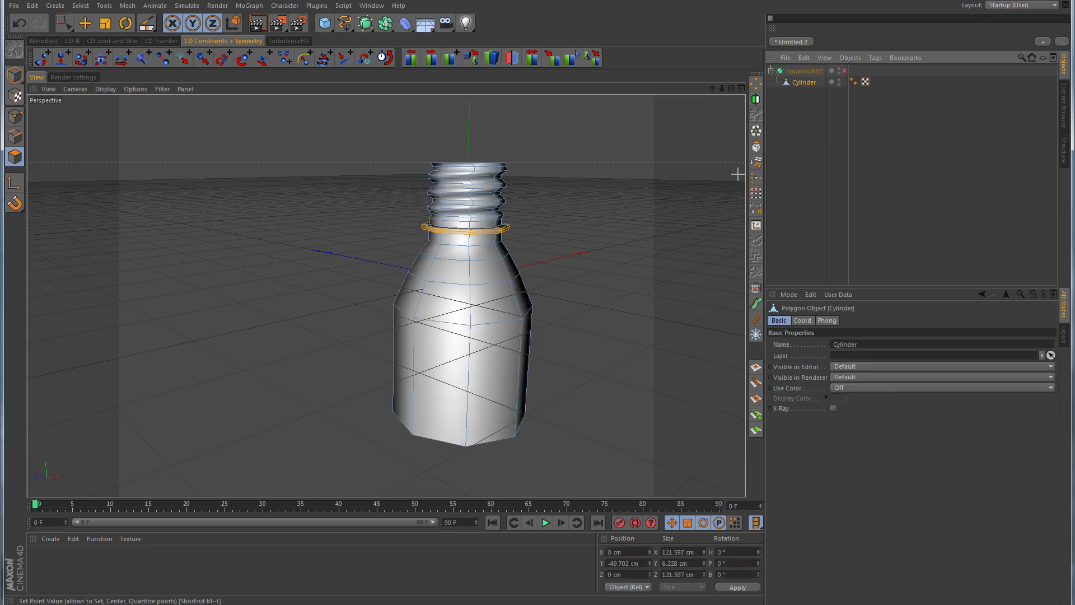
- Select all points of the shoulder and body below the neck band in the front view and delete them
middle_click(618, 353)
middle_click(618, 354)
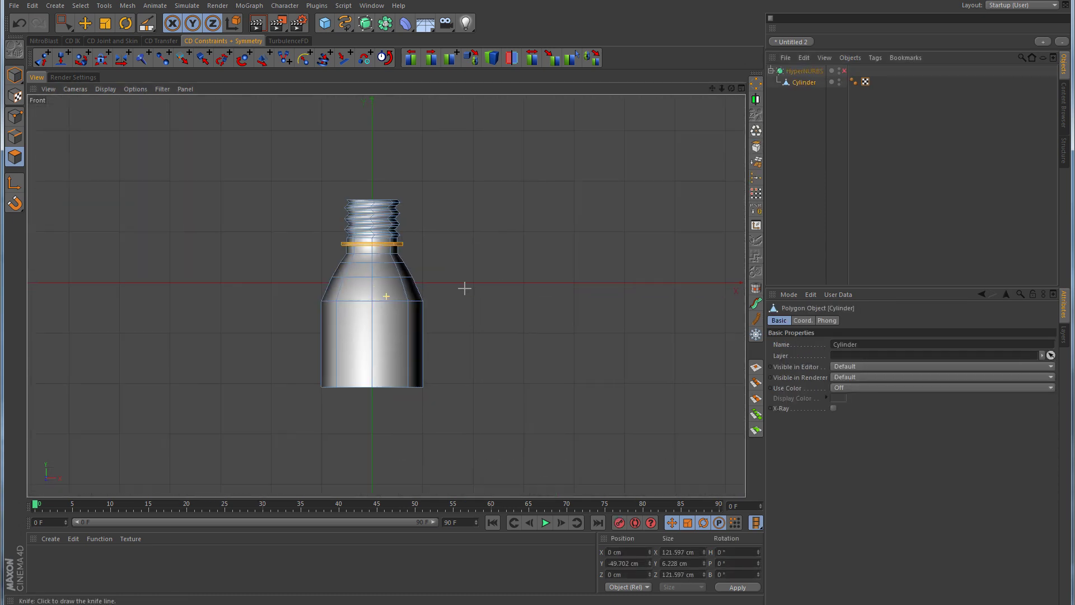
click(15, 117)
drag(62, 21, 112, 56)
drag(275, 425, 472, 257)
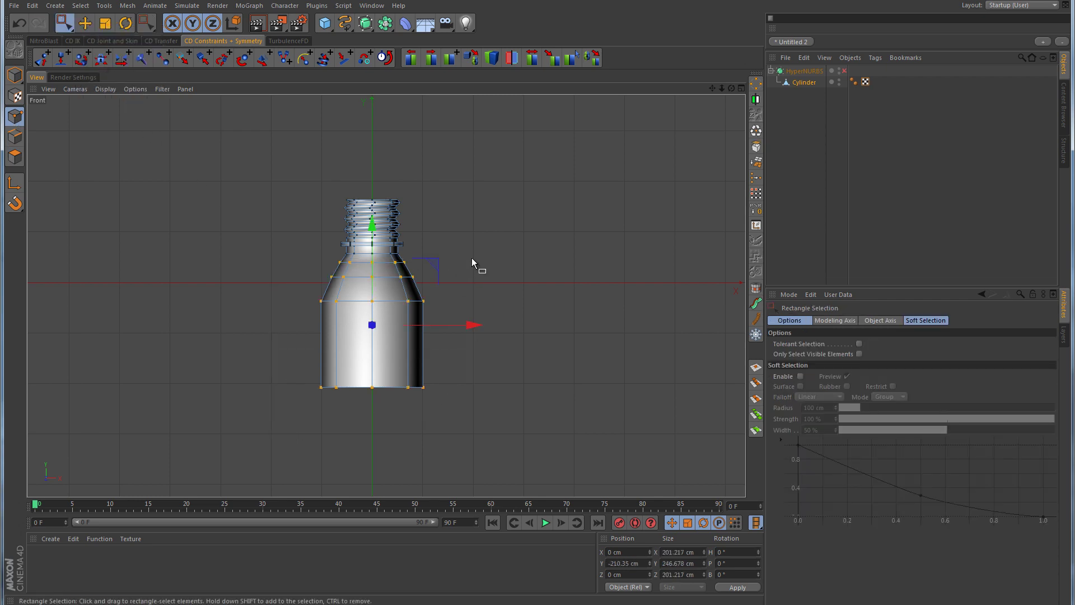
key(Delete)
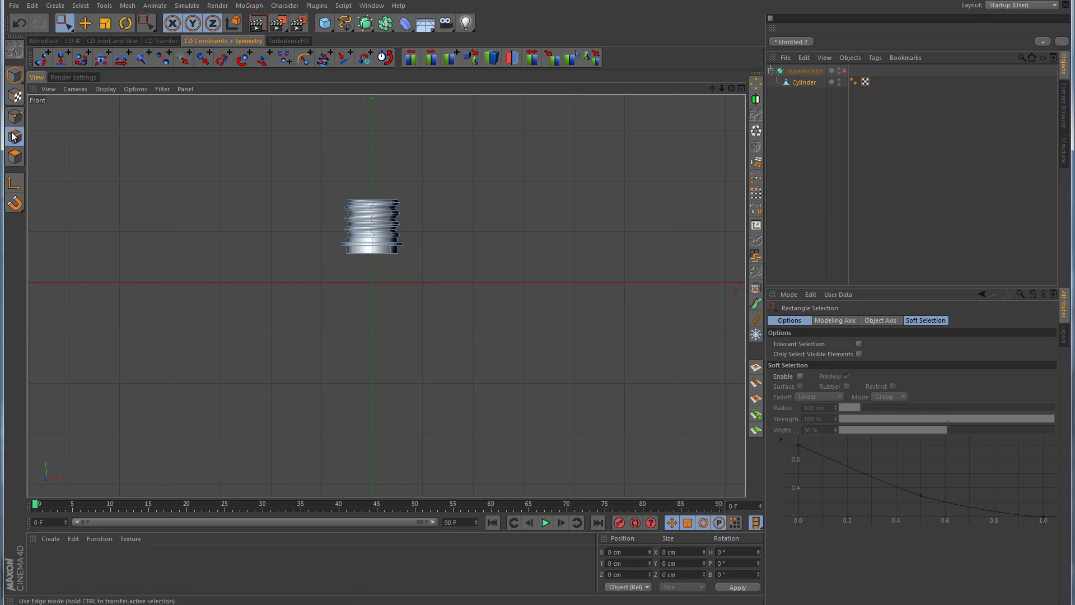
- Loop-select the open bottom edge of the neck and extend it downward to Y about -143.3 cm
click(12, 136)
middle_click(437, 269)
middle_click(267, 189)
alt+right_drag(545, 268, 596, 216)
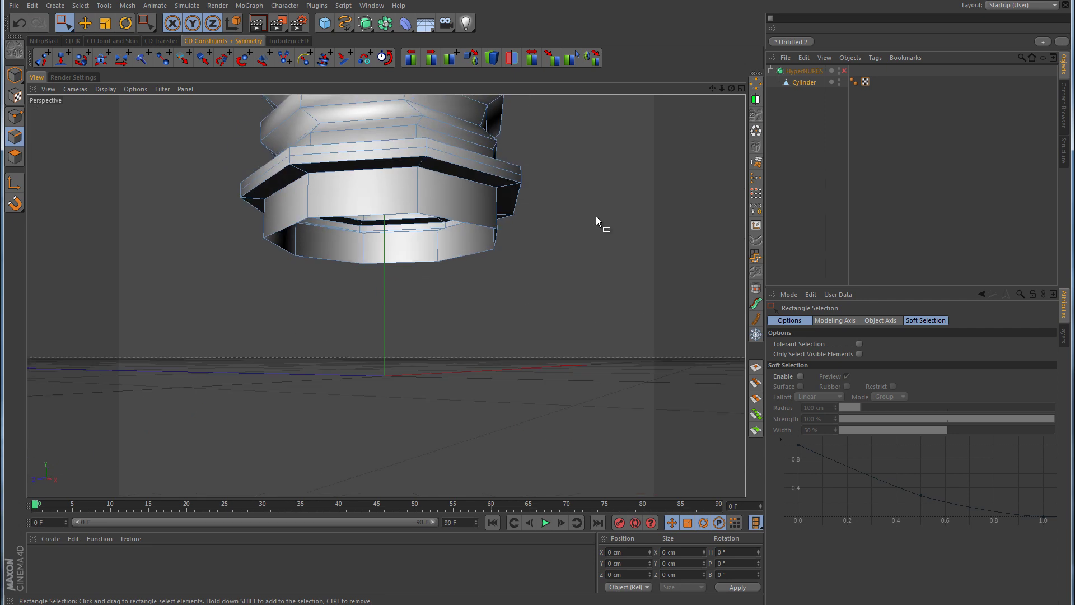
key(u)
key(l)
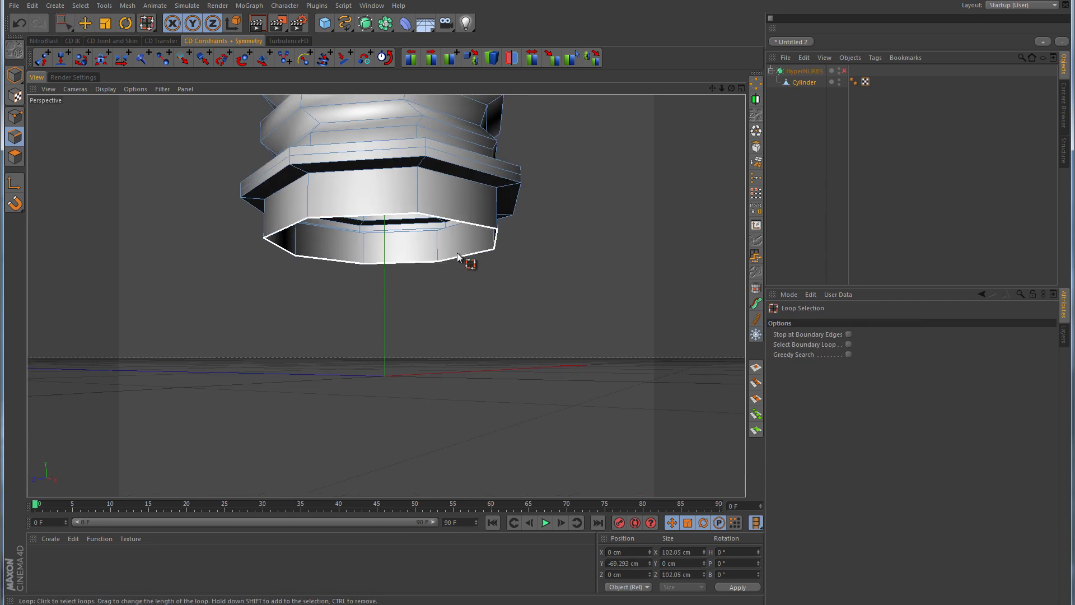
click(458, 258)
middle_click(589, 334)
middle_click(559, 405)
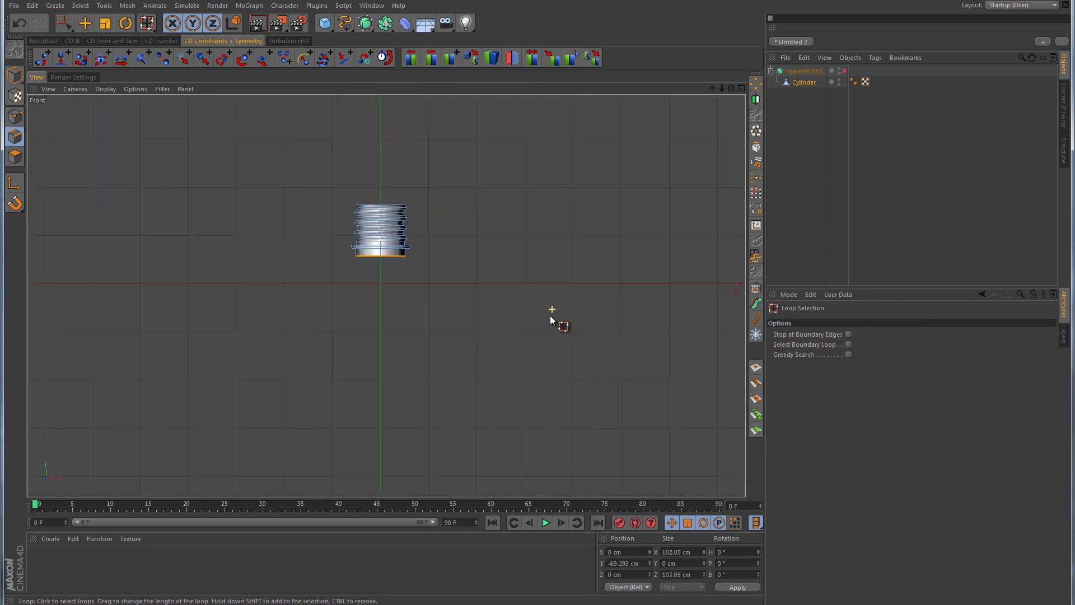
scroll(520, 304, down, 3)
click(85, 24)
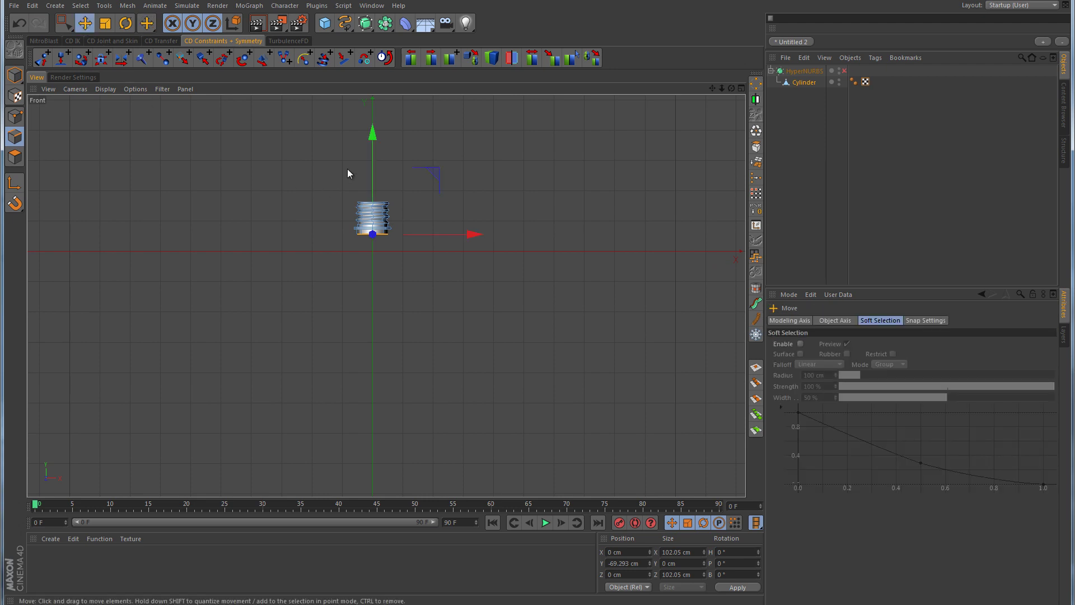
drag(373, 133, 373, 157)
- Scale the bottom edge loop outward to about 160.8 cm to start the flared shoulder
click(105, 24)
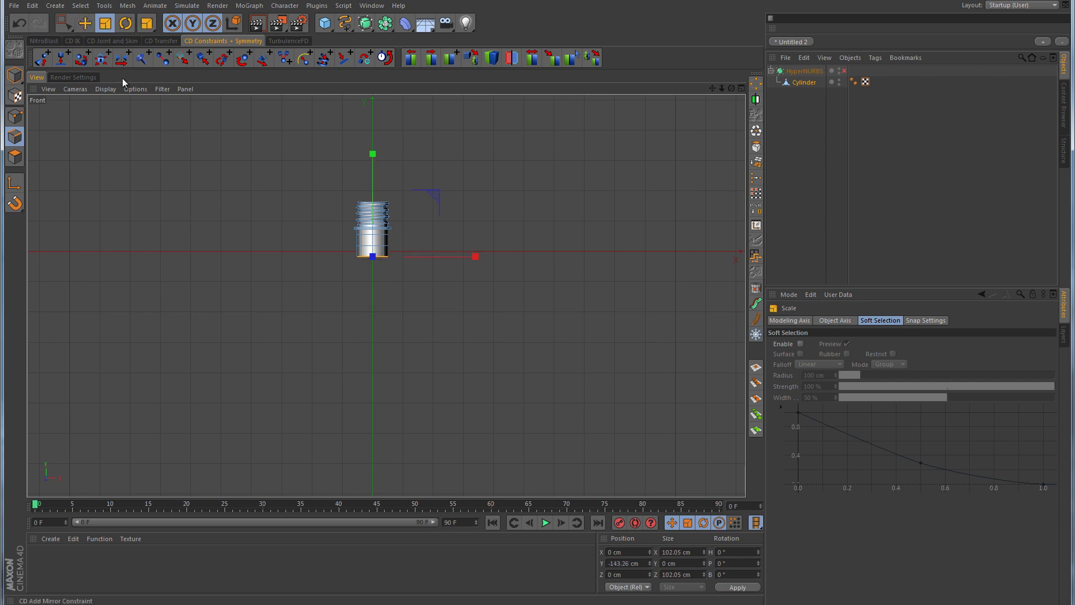
drag(503, 181, 540, 311)
click(95, 28)
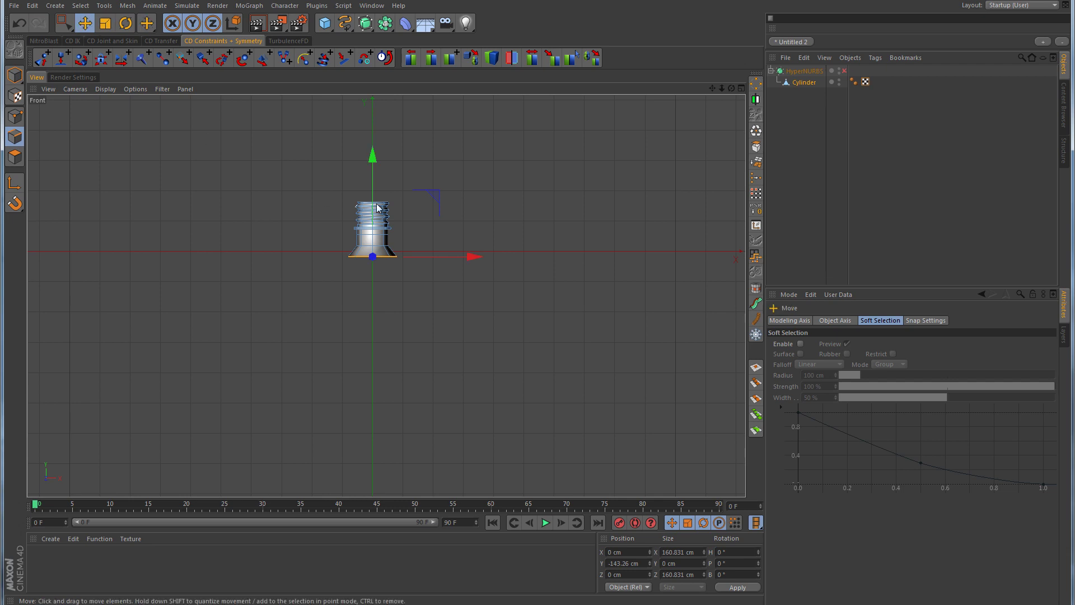
- Extend the bottom edge loop downward to Y about -220.9 cm and scale it outward to about 320.7 cm
drag(373, 156, 374, 180)
click(106, 24)
drag(266, 186, 539, 310)
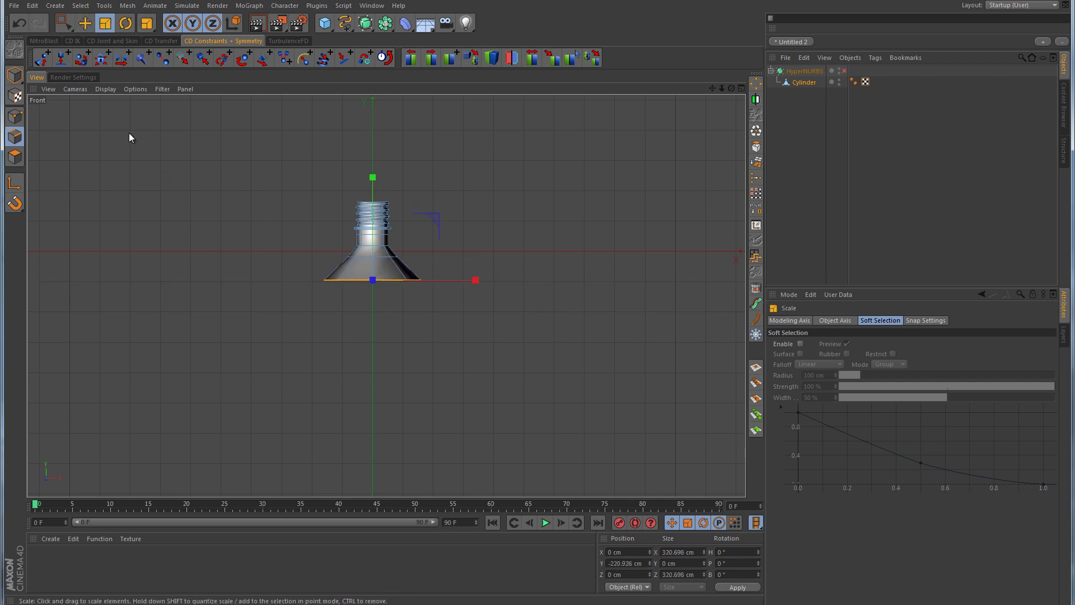
- Extend the shoulder's bottom edge loop to Y about -339.3 cm and scale it outward to about 526.6 cm
click(85, 24)
drag(373, 181, 374, 221)
click(105, 23)
drag(709, 220, 593, 254)
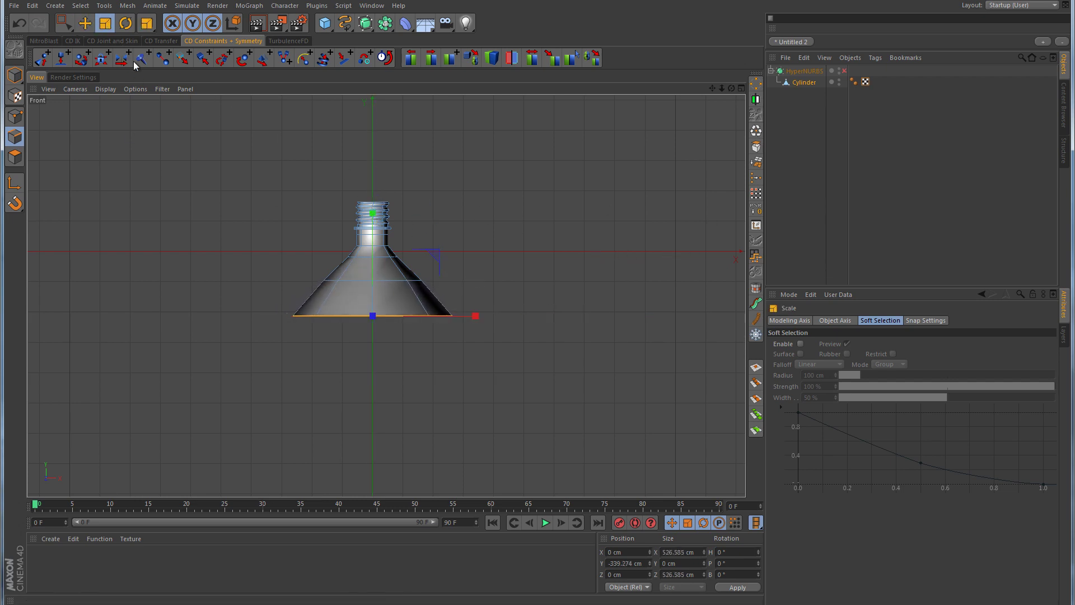
- Extend and widen the shoulder to about 698.3 cm, and continue the body straight down to Y about -1138.1 cm
key(e)
ctrl+drag(387, 231, 699, 300)
click(105, 24)
click(84, 23)
ctrl+drag(371, 302, 372, 452)
- Turn HyperNURBS on in the perspective view and examine the smoothed bottle and its threaded neck opening
middle_click(499, 288)
middle_click(261, 218)
scroll(565, 268, down, 8)
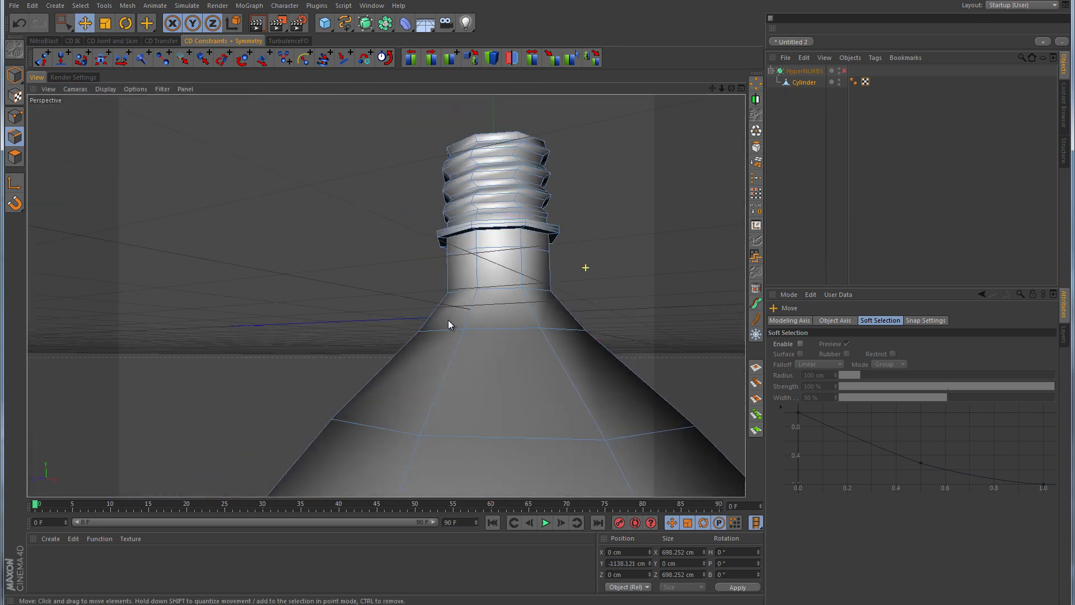
scroll(582, 345, down, 4)
alt+drag(433, 233, 537, 185)
click(839, 94)
click(844, 71)
scroll(590, 221, down, 3)
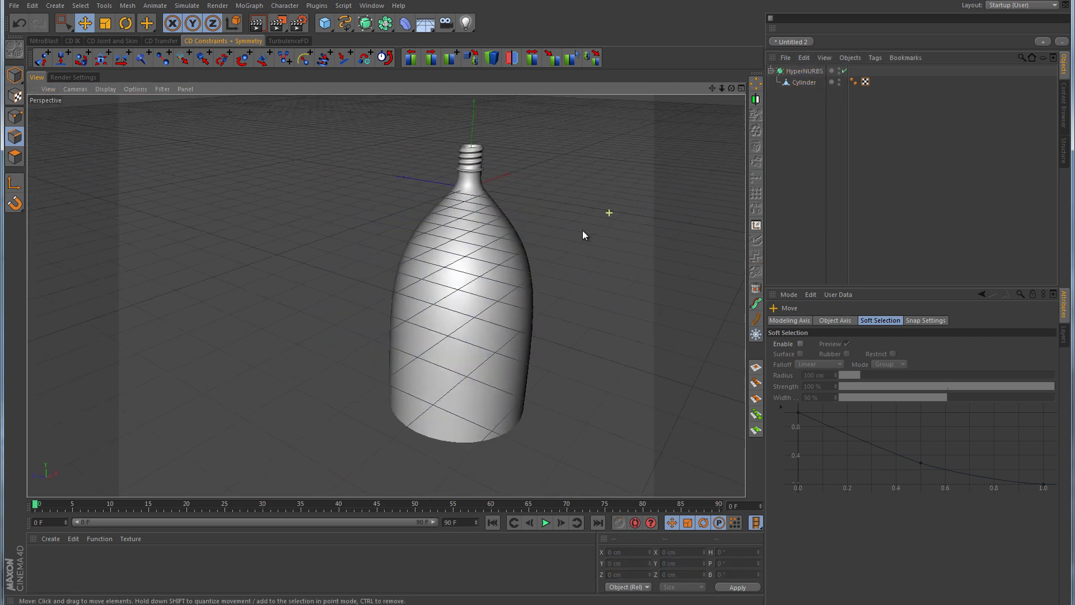
alt+drag(590, 221, 384, 321)
scroll(600, 291, up, 5)
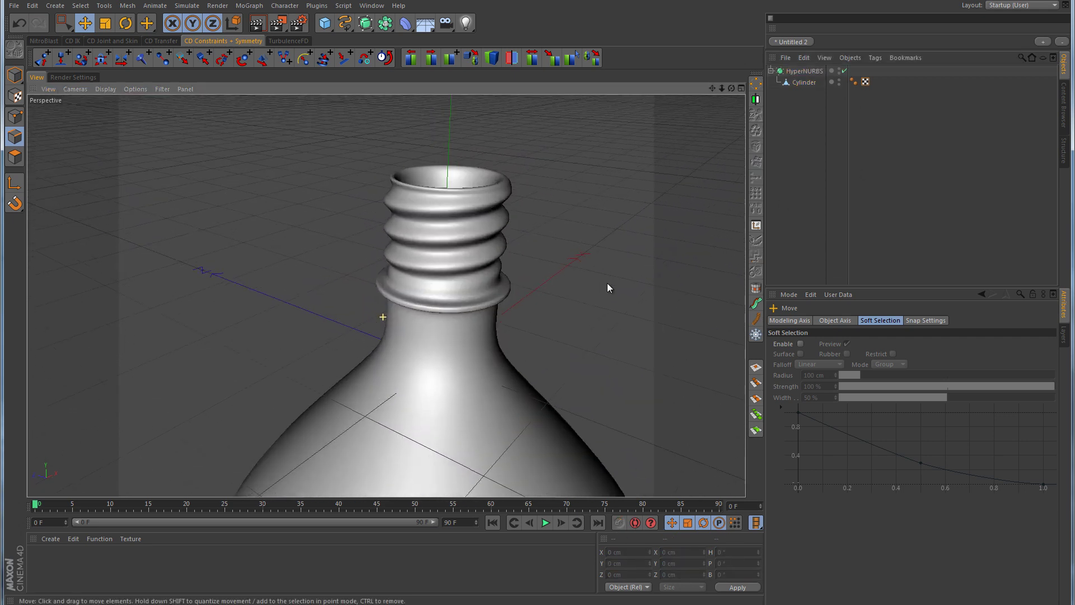
scroll(496, 296, up, 6)
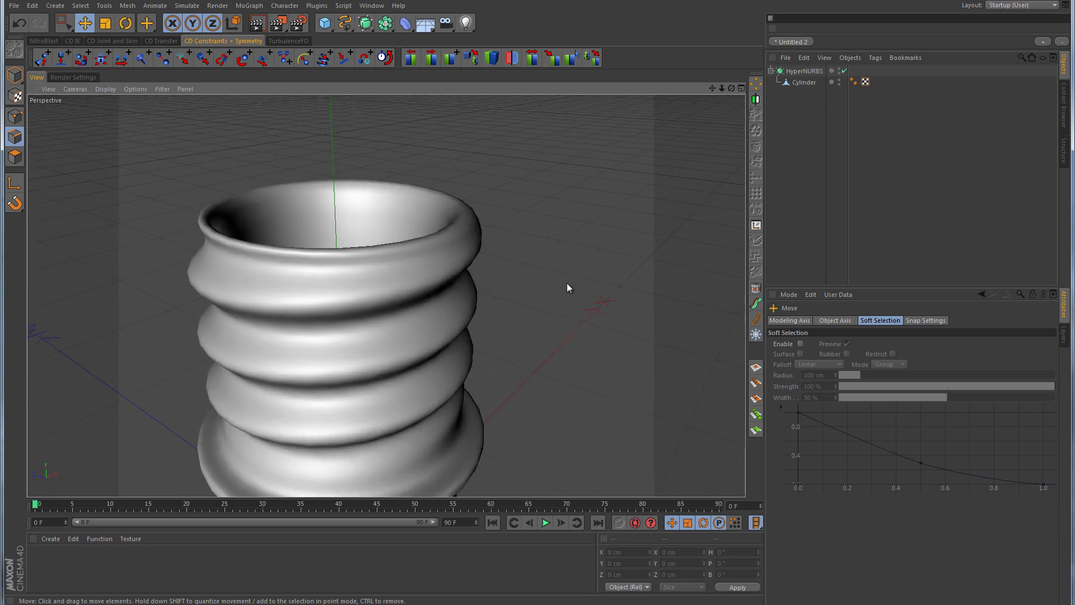
- With HyperNURBS off, cut an edge loop around the top of the neck rim using the Loop Knife with Restrict to Selection disabled
click(846, 71)
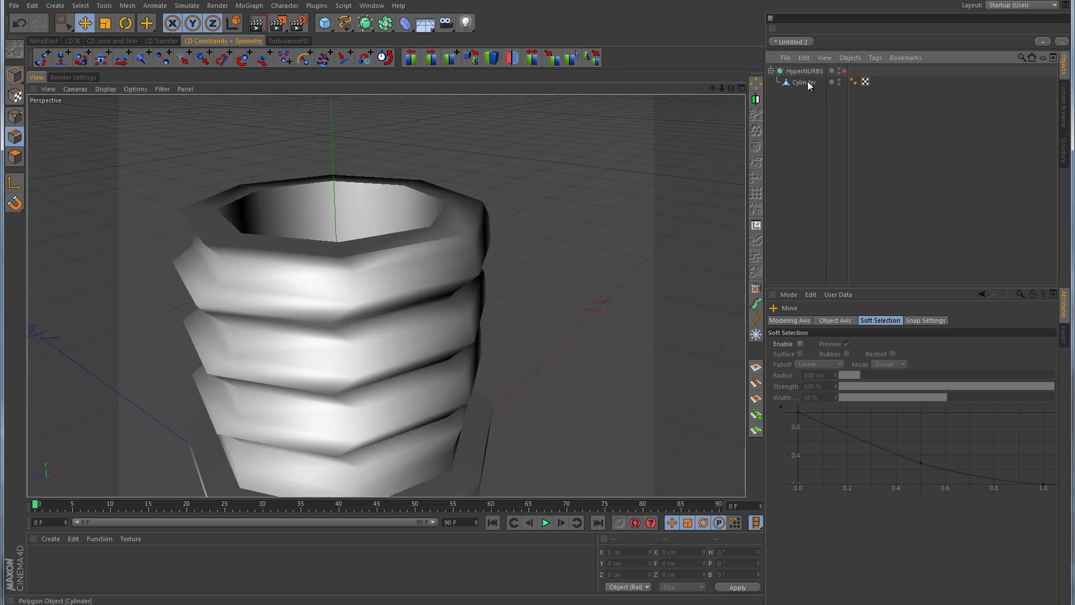
click(805, 82)
alt+middle_drag(369, 232, 537, 240)
alt+drag(537, 240, 526, 234)
right_click(559, 206)
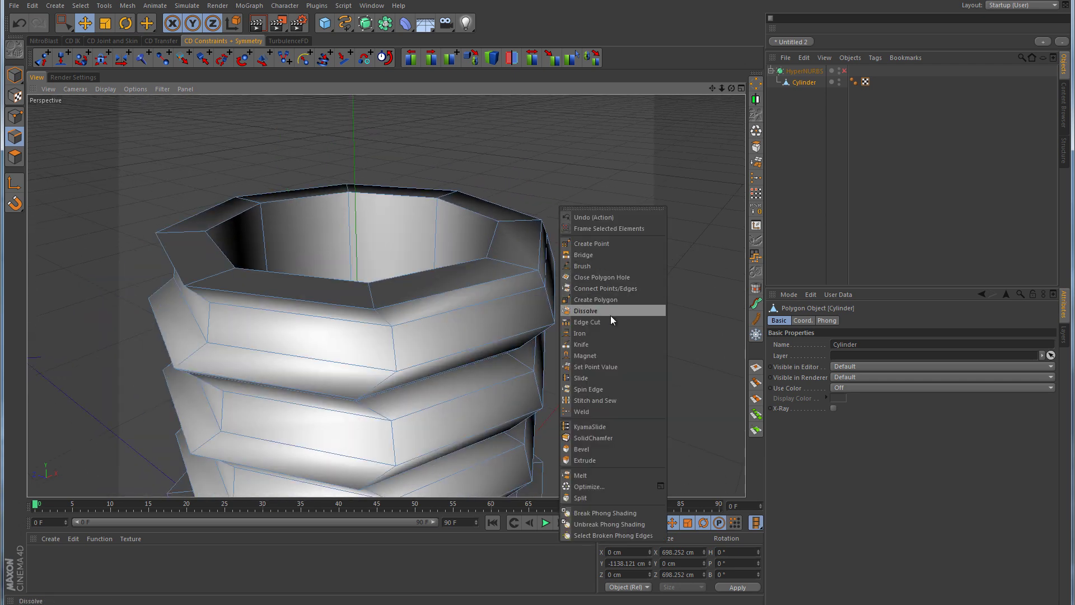
click(590, 345)
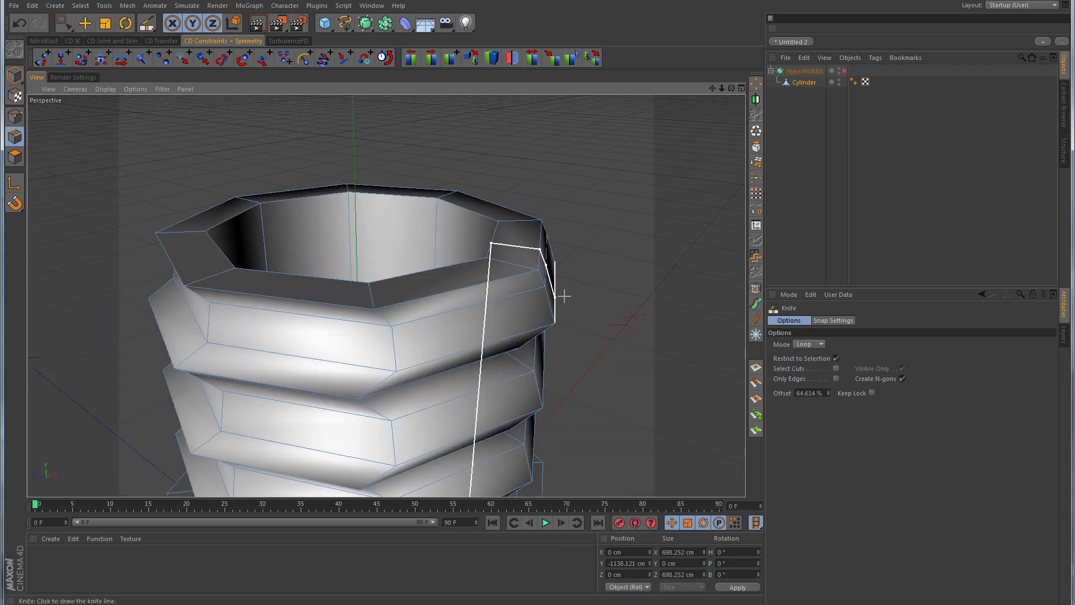
click(836, 357)
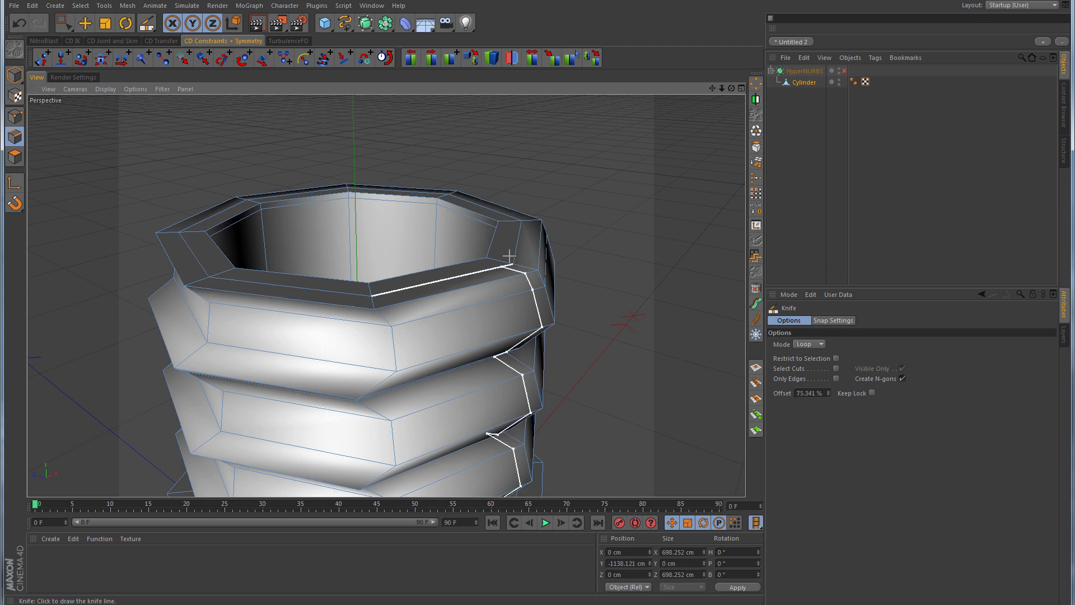
- Turn HyperNURBS on and examine the sharpened rim and the smoothed neck thread
click(845, 71)
click(929, 171)
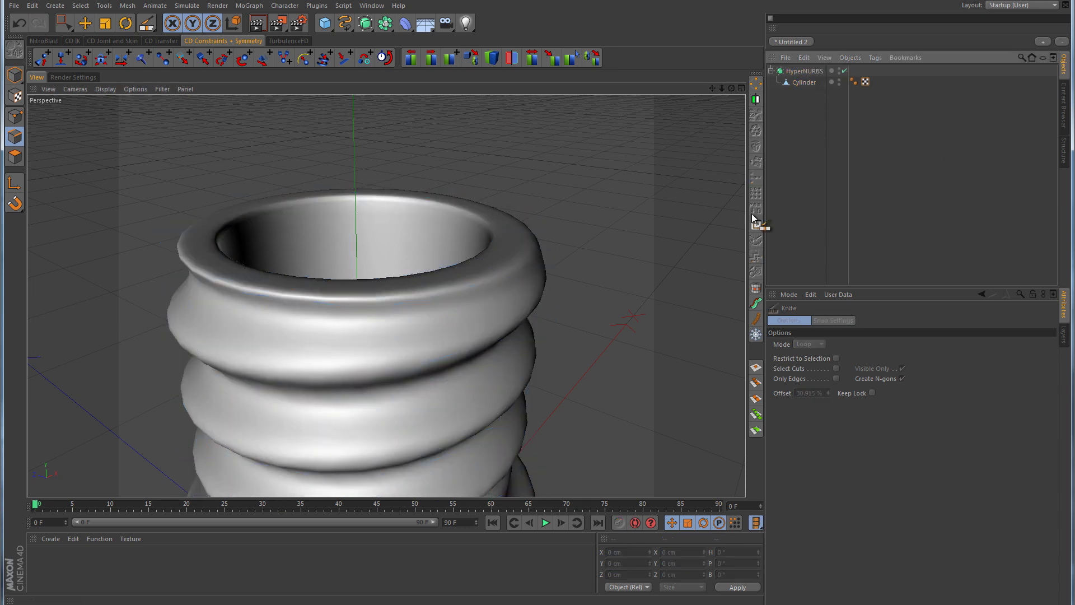
scroll(636, 246, down, 3)
alt+drag(635, 260, 612, 220)
scroll(564, 303, up, 3)
scroll(564, 302, down, 2)
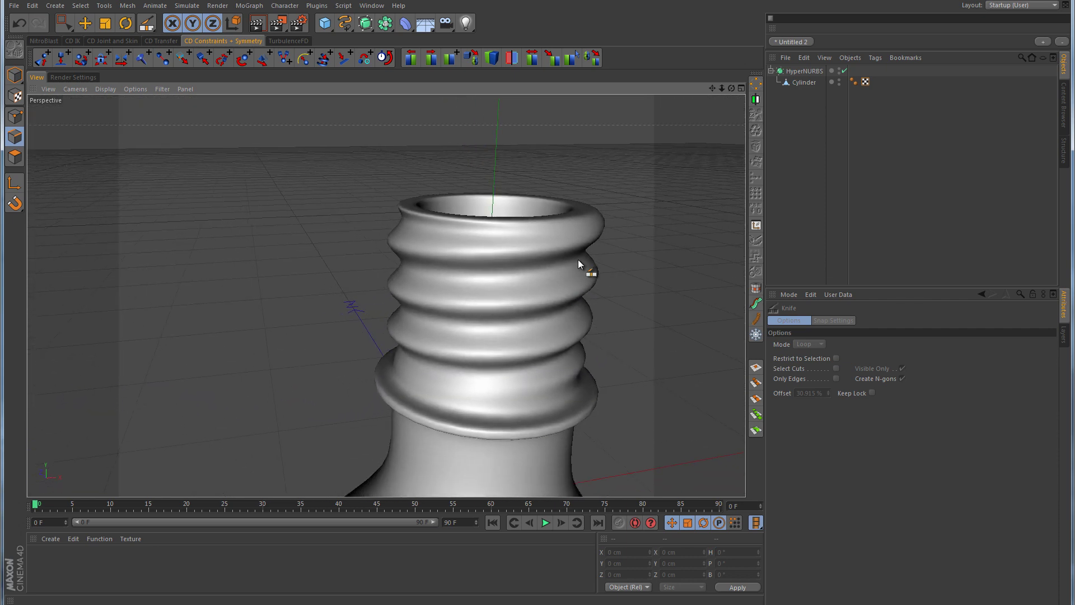
alt+middle_drag(586, 266, 518, 307)
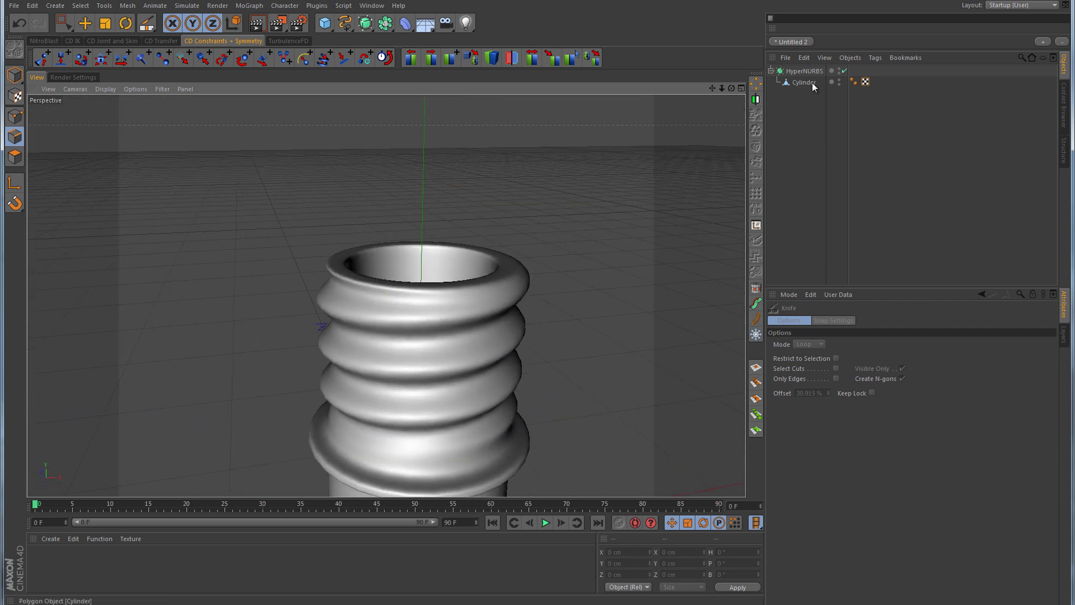
- Select the rim's top points in the front view with HyperNURBS off and raise them to Y about 50 cm
click(846, 71)
click(804, 82)
middle_click(620, 310)
middle_click(587, 357)
click(14, 116)
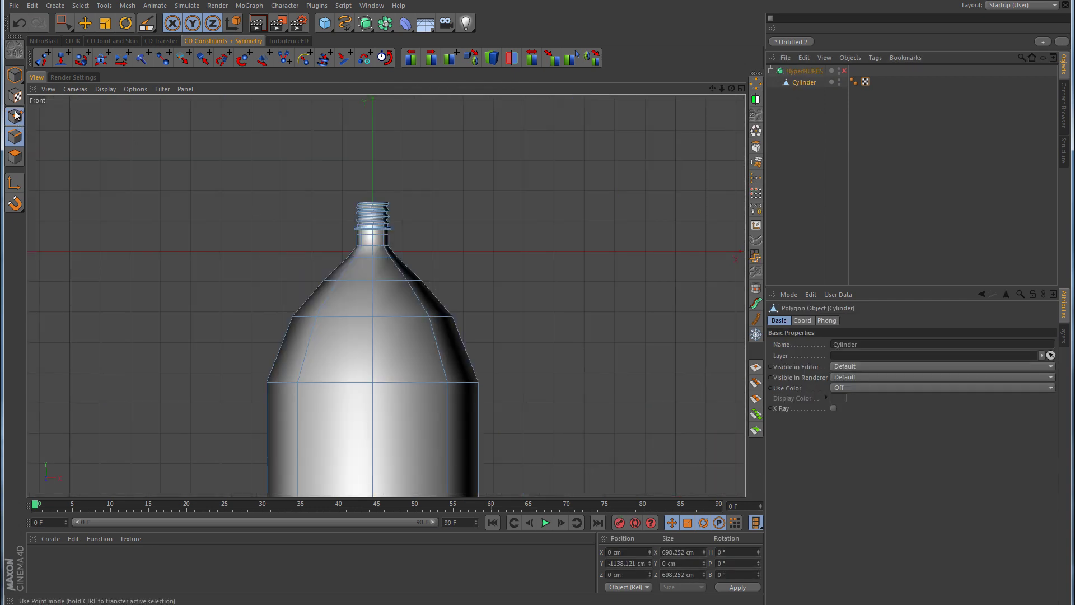
drag(69, 28, 112, 58)
alt+right_drag(353, 180, 351, 270)
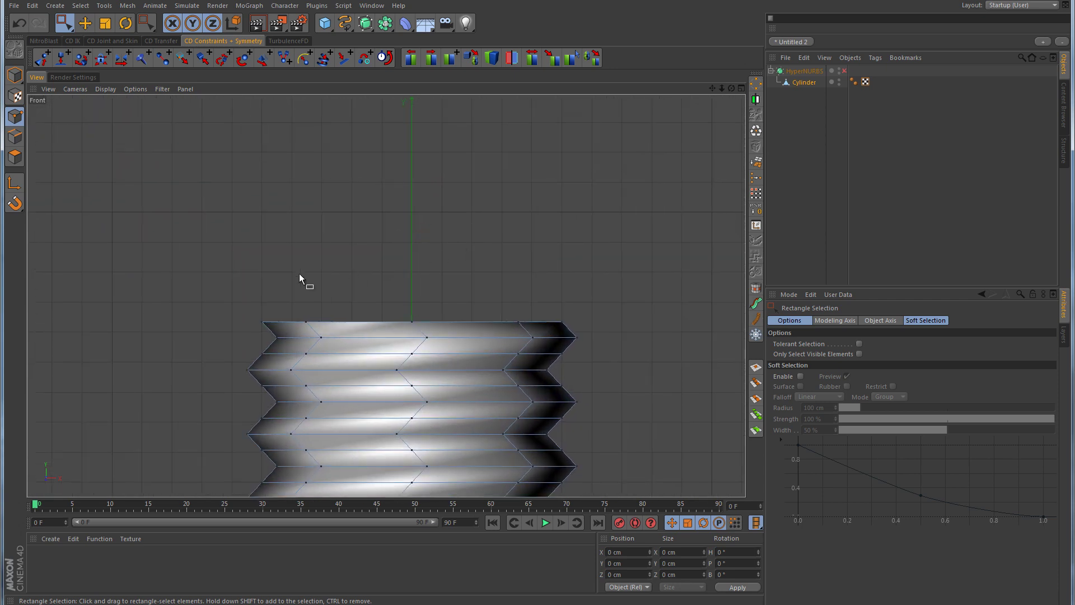
drag(313, 276, 601, 331)
drag(412, 243, 430, 204)
- Turn HyperNURBS on in the perspective view and examine the taller rim and the whole bottle down to its open base
middle_click(519, 227)
middle_click(294, 222)
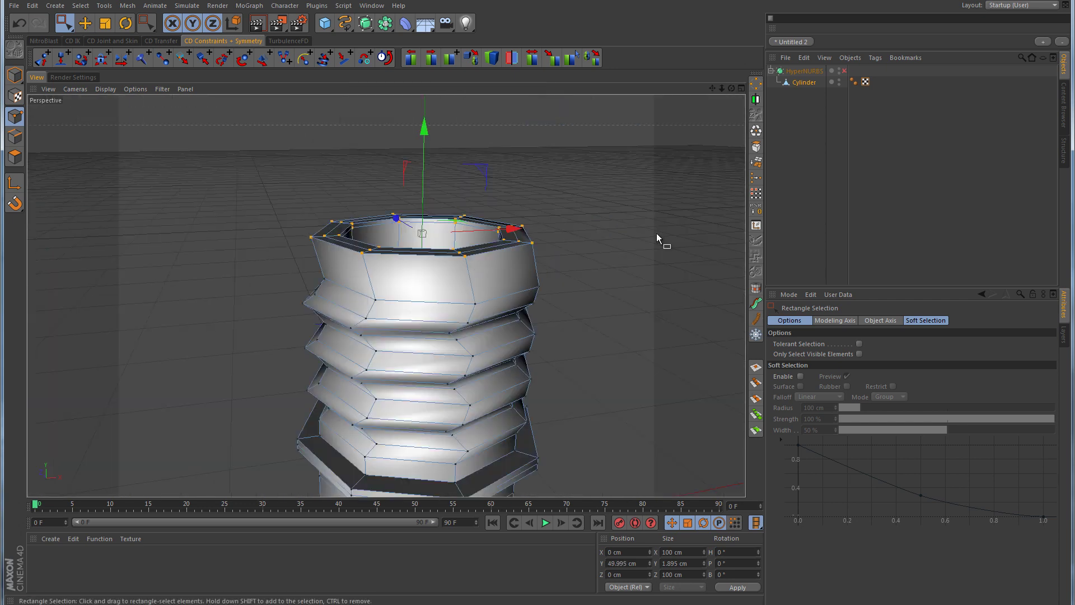
click(845, 72)
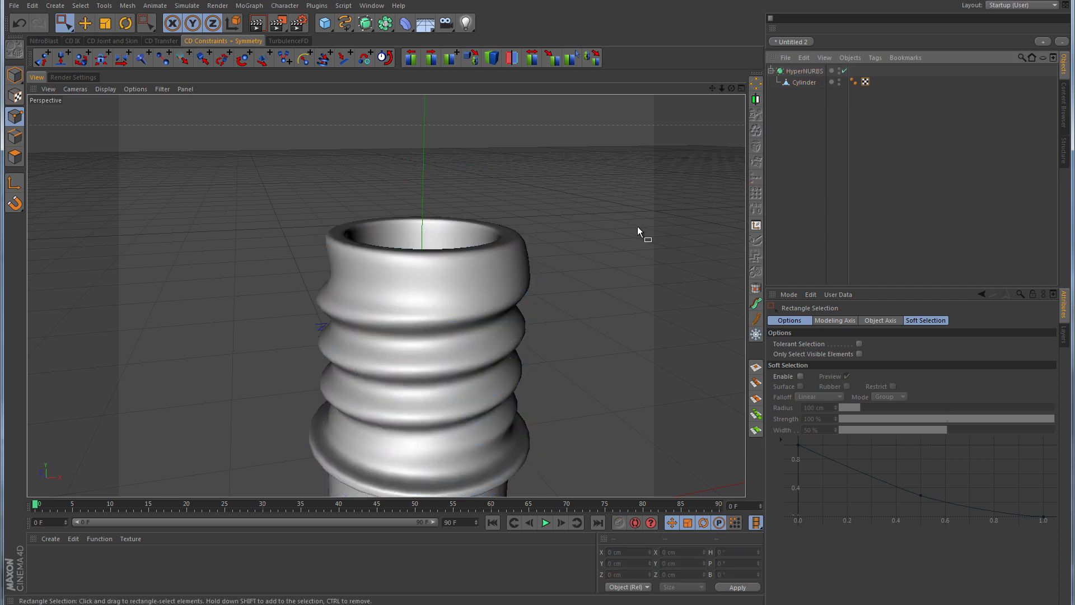
scroll(589, 252, down, 4)
alt+drag(577, 251, 760, 139)
key(e)
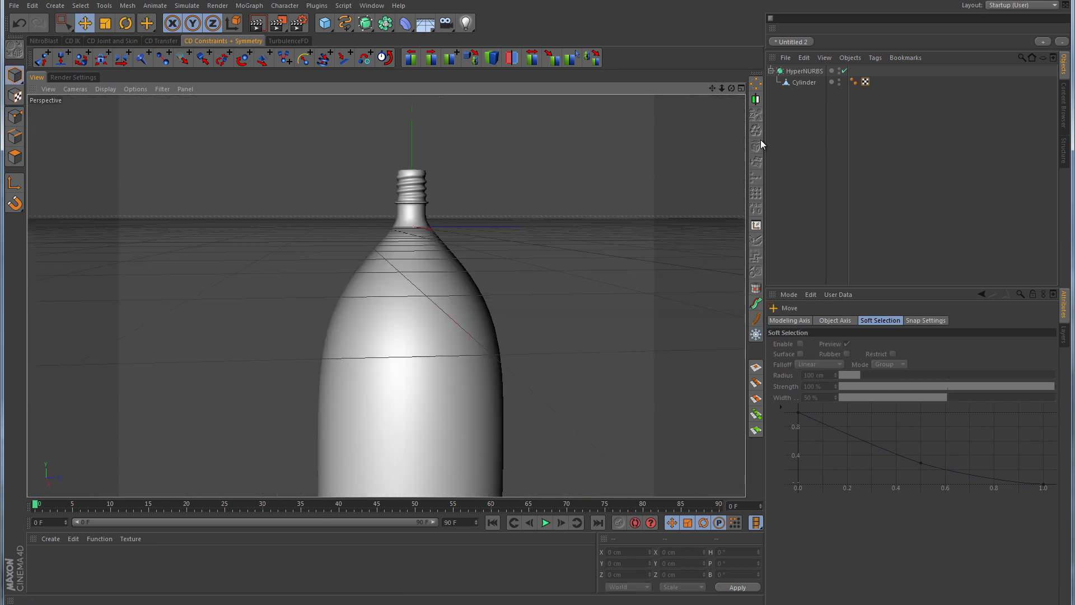
click(805, 82)
scroll(553, 206, down, 3)
alt+drag(554, 206, 833, 284)
click(832, 284)
alt+drag(568, 195, 644, 235)
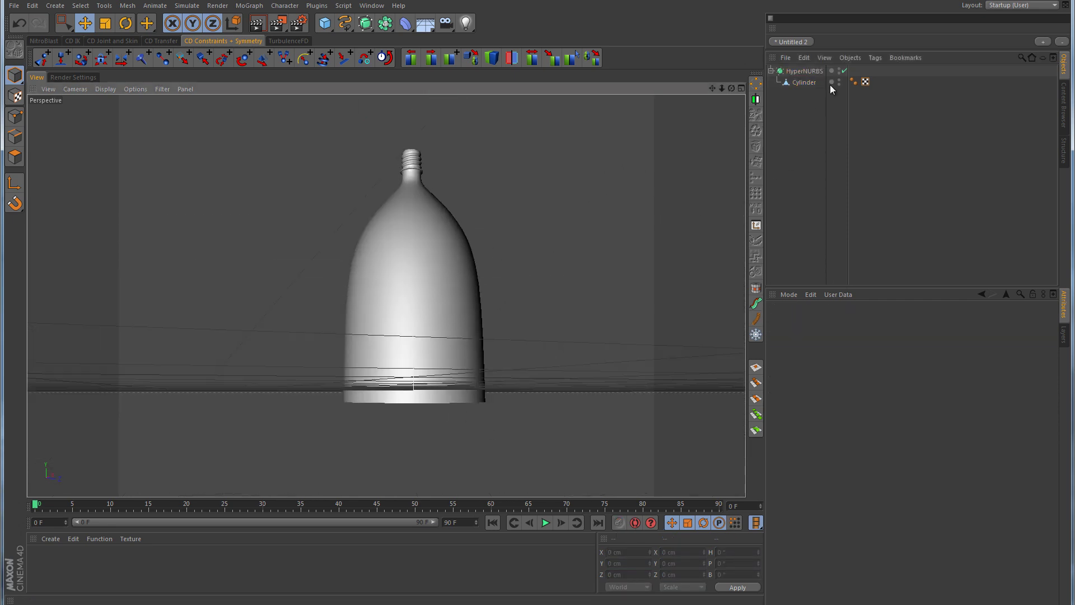
- With HyperNURBS off, extend the body's open bottom edge to Y about -1352.4 cm and scale it inward to about 597.7 cm
click(804, 82)
alt+drag(523, 396, 533, 300)
key(q)
click(15, 138)
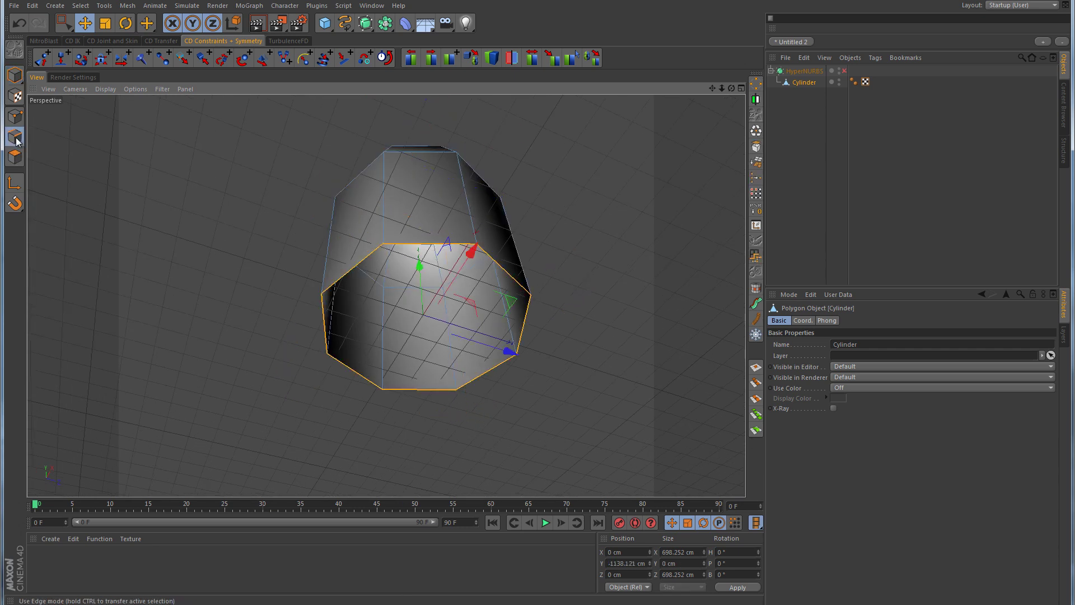
middle_click(598, 342)
middle_click(548, 385)
scroll(456, 399, down, 5)
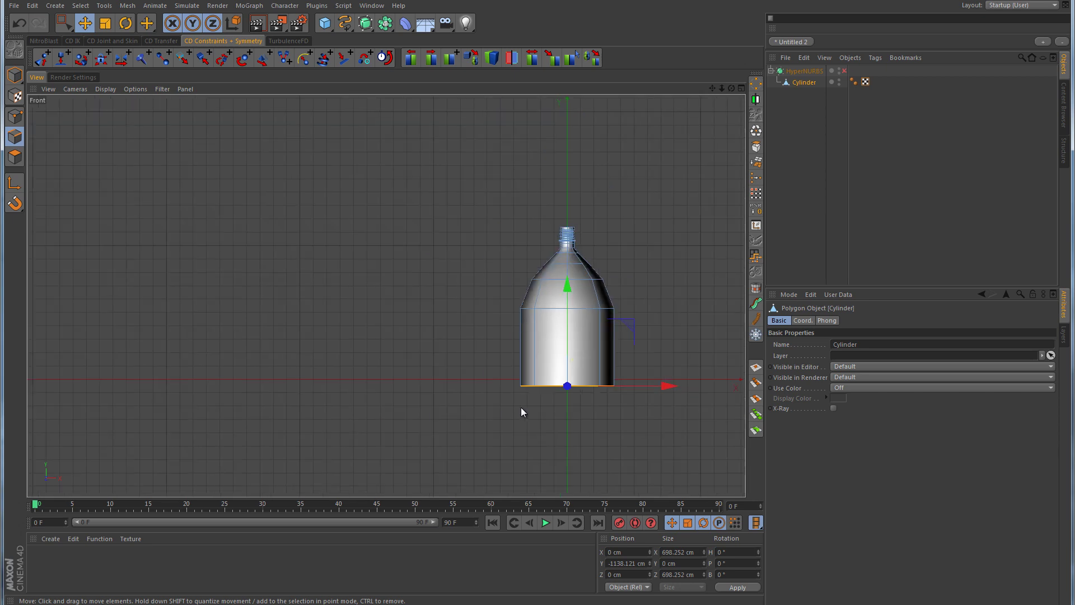
middle_drag(503, 415, 357, 352)
scroll(381, 356, up, 3)
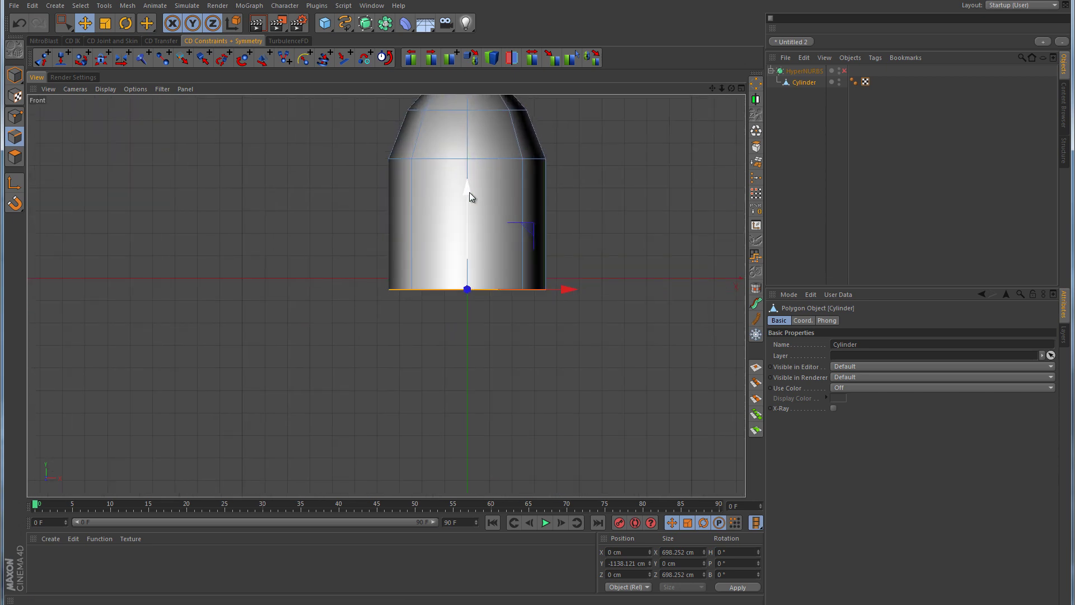
drag(470, 190, 466, 240)
click(108, 25)
drag(180, 133, 203, 185)
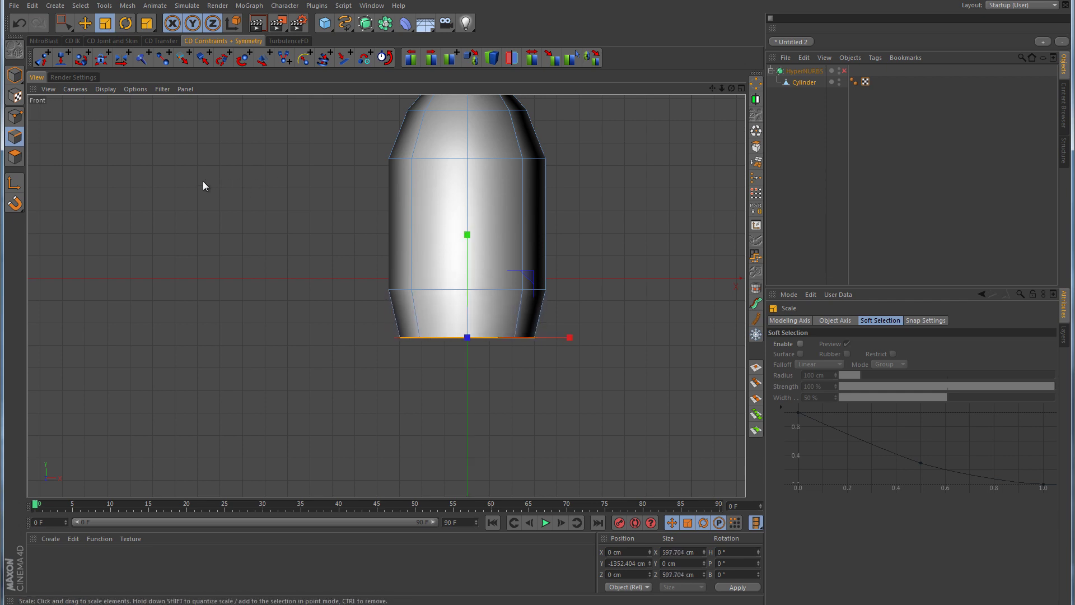
- Extend the bottom edge loop to Y about -1407.2 cm and scale it inward to about 515.2 cm
click(89, 25)
drag(469, 240, 469, 253)
key(t)
drag(590, 236, 540, 239)
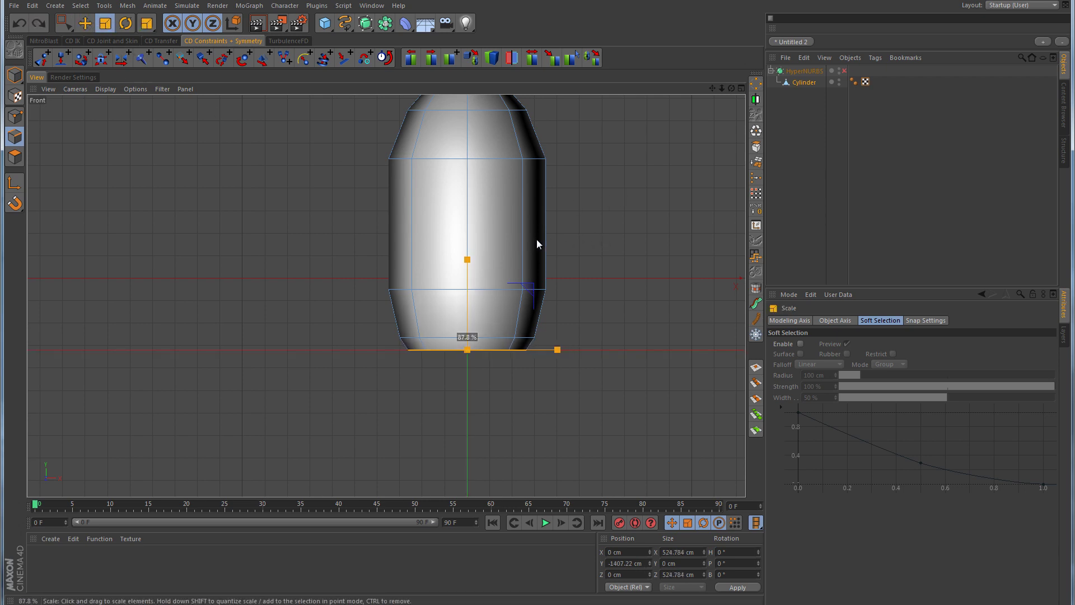
- Extrude the open bottom edge loop with a 0 cm offset and scale the new loop inward to about 405.6 cm
middle_click(539, 348)
middle_click(271, 248)
alt+drag(271, 247, 359, 372)
alt+right_drag(358, 372, 462, 391)
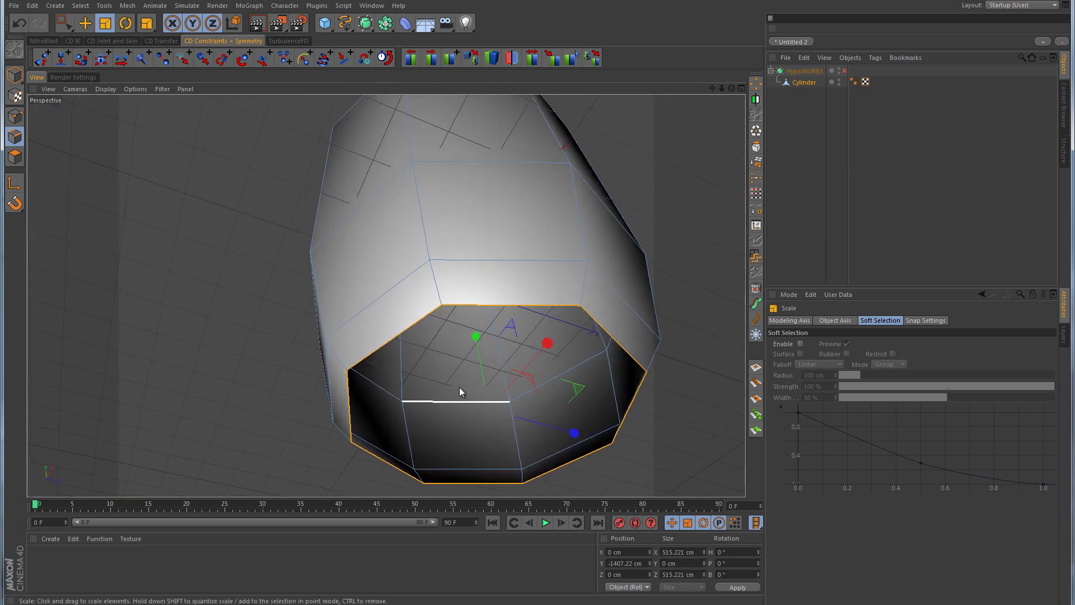
alt+drag(462, 391, 416, 343)
right_click(591, 284)
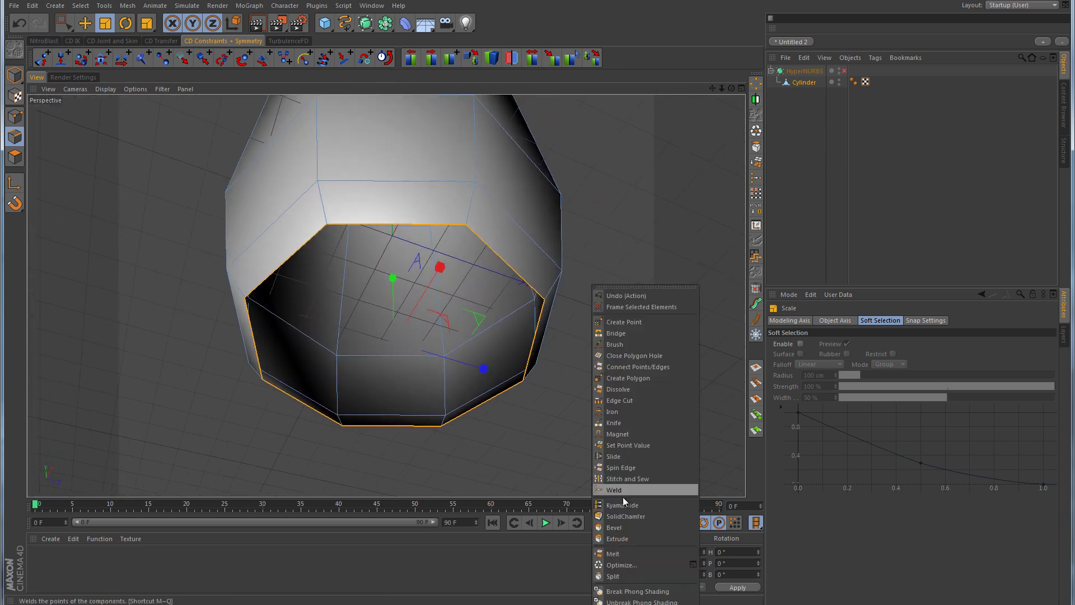
click(633, 536)
click(795, 454)
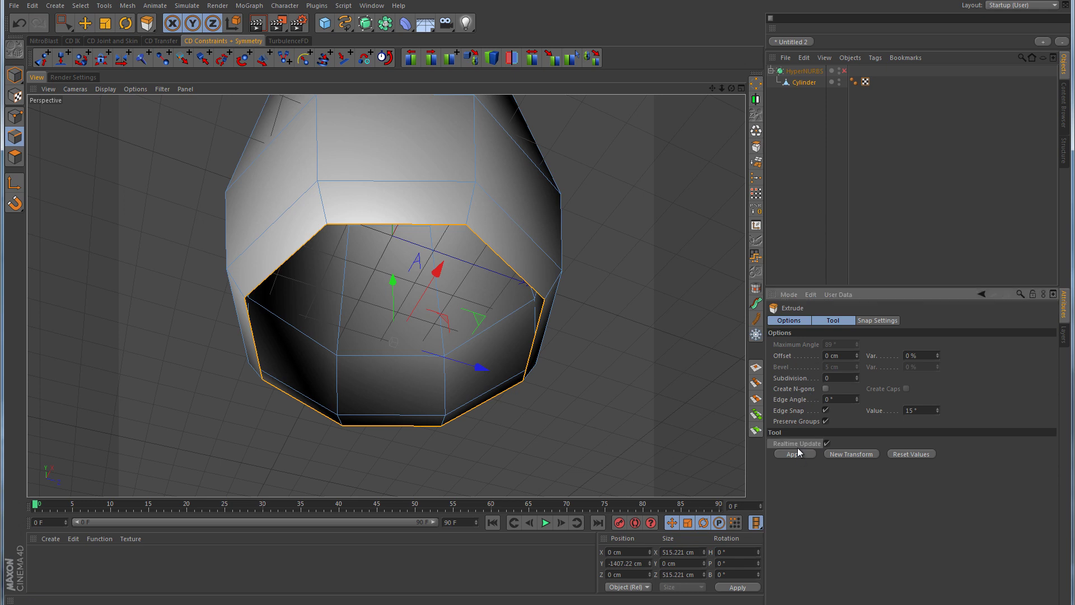
alt+drag(538, 302, 557, 293)
key(t)
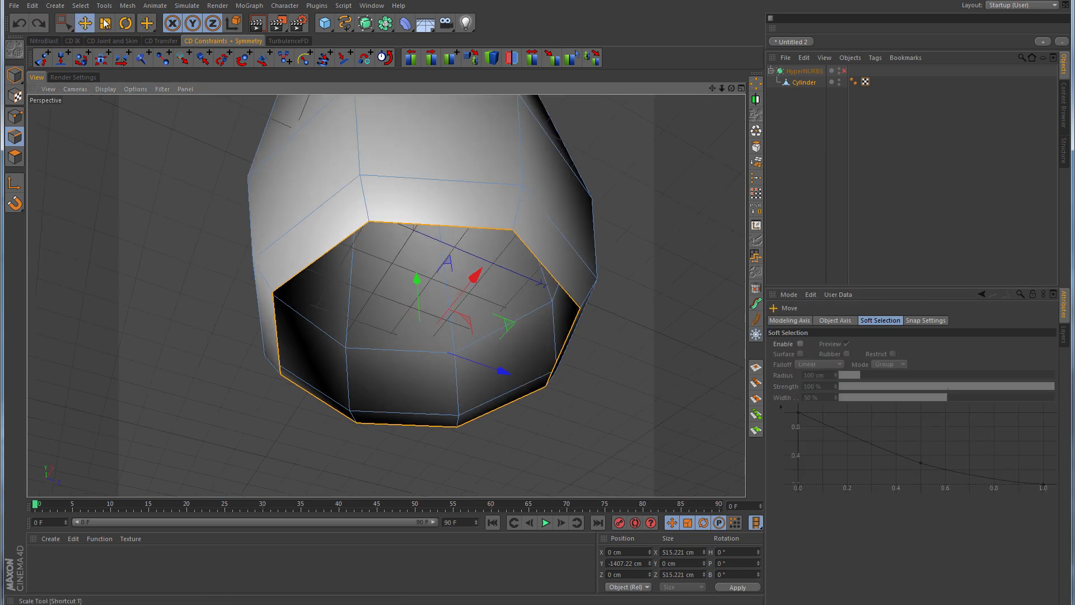
drag(668, 313, 502, 281)
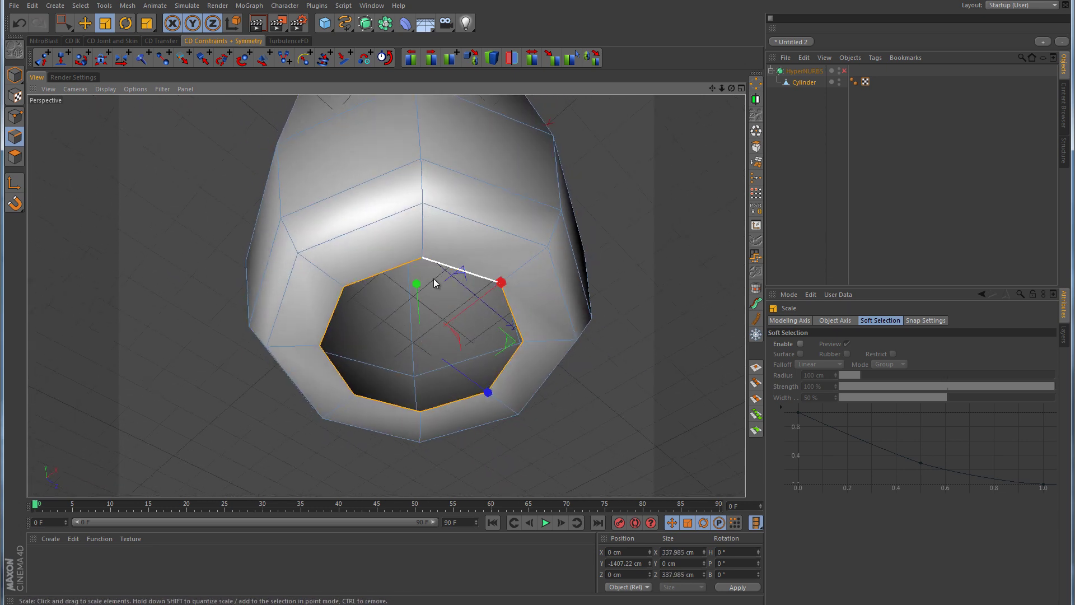
drag(620, 358, 718, 368)
- Extrude the inner base loop again with a 0 cm offset and scale it inward to about 304.2 cm
right_click(645, 342)
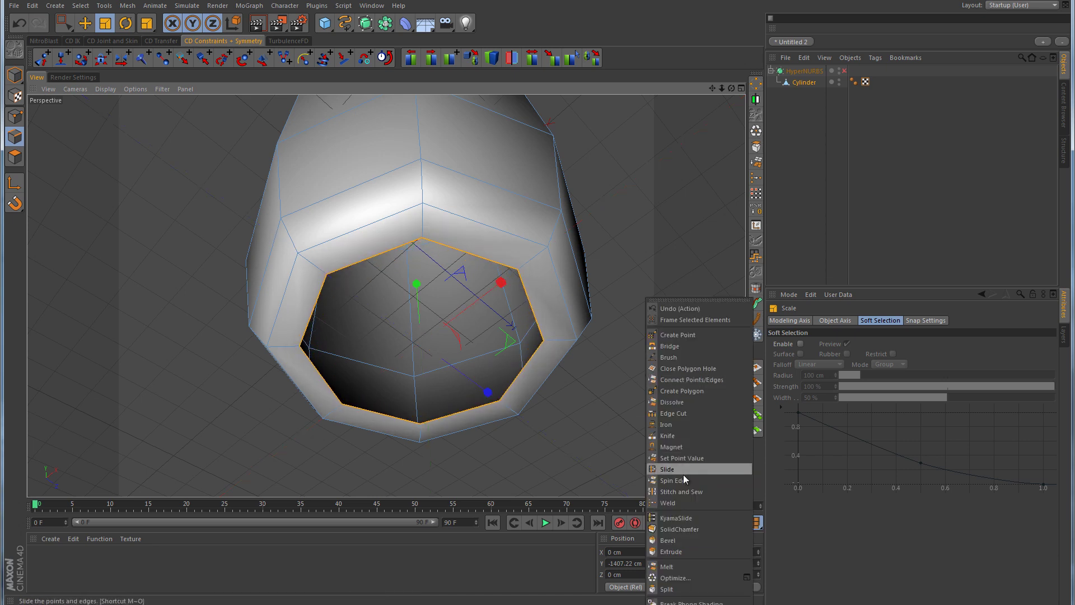
click(676, 553)
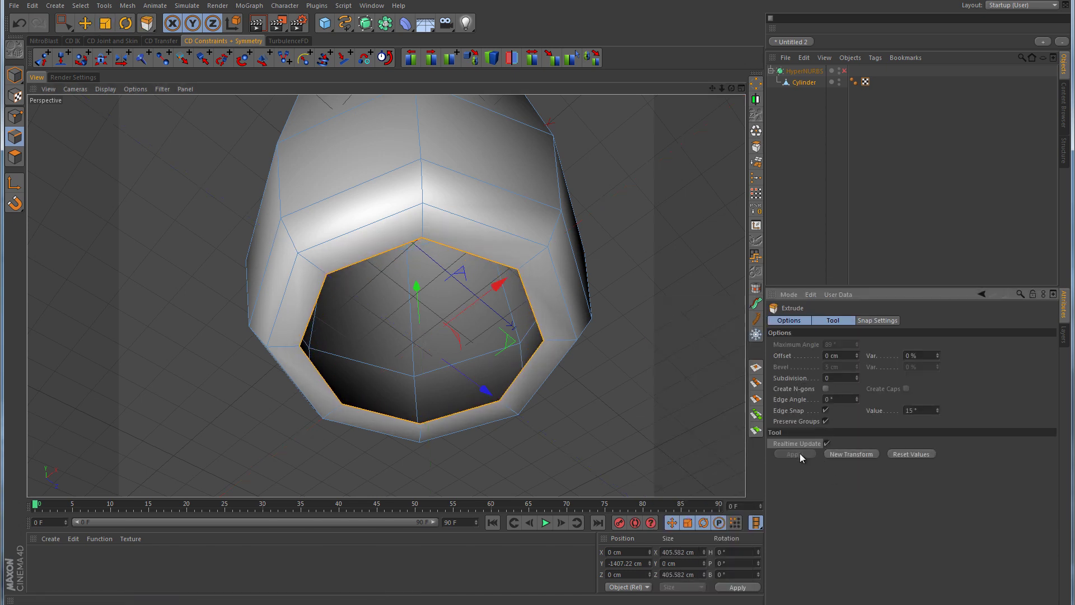
click(112, 23)
drag(683, 278, 583, 317)
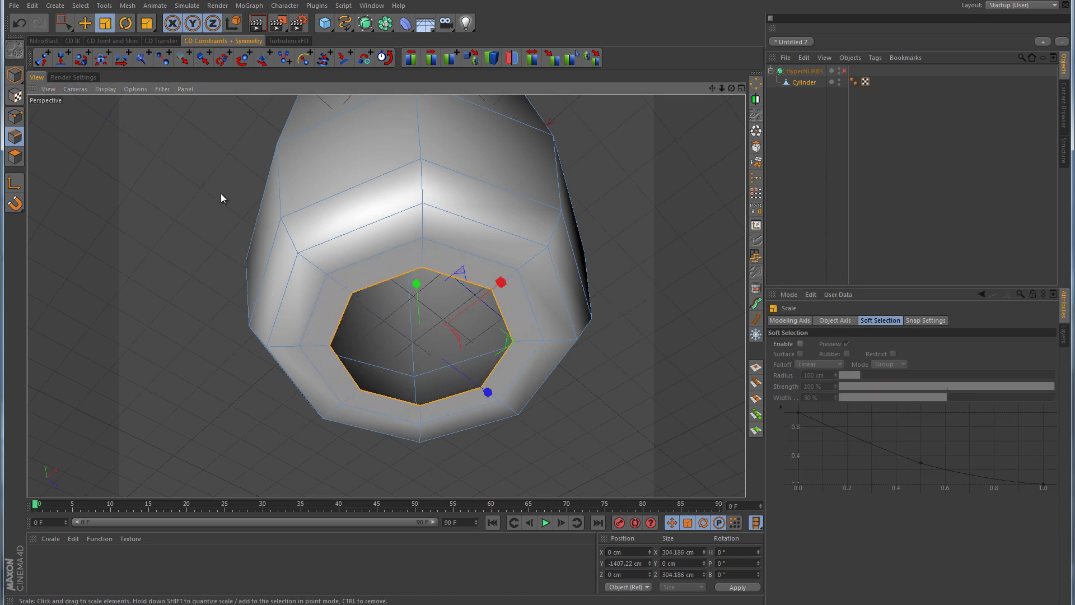
- Move the innermost base edge loop up into the bottle to Y about -1377.7 cm
alt+drag(445, 308, 315, 217)
key(e)
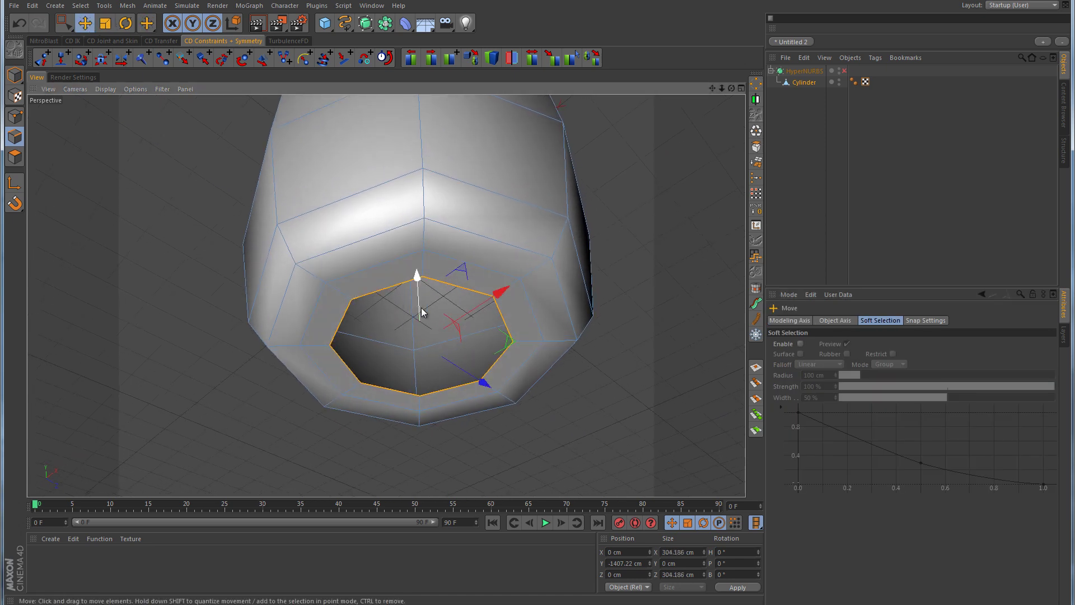
drag(418, 277, 422, 265)
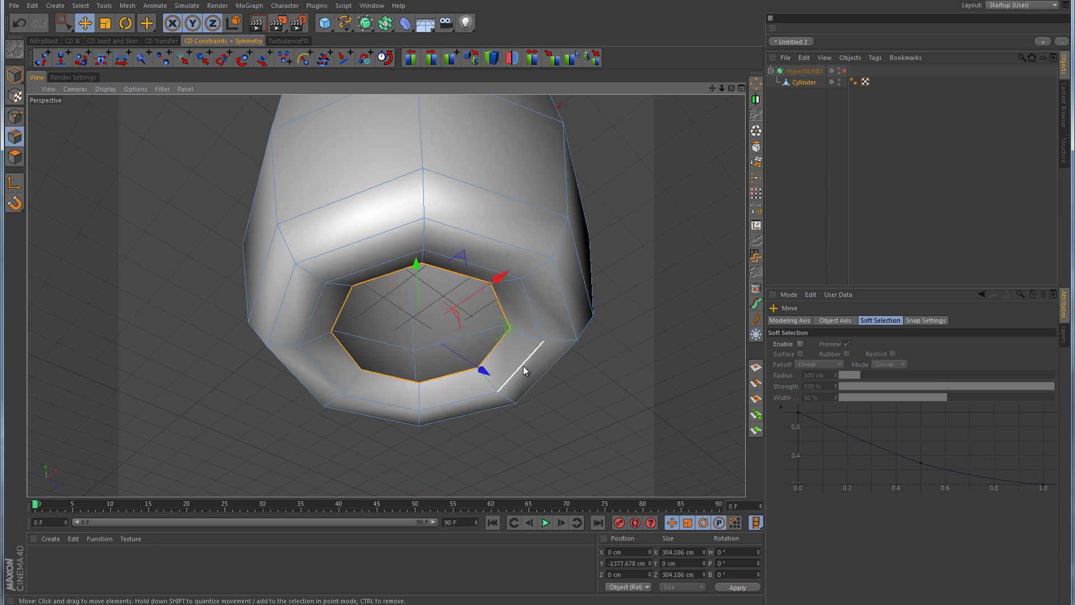
- Extrude the innermost base loop with a 0 cm offset, scale it inward to about 148.4 cm and raise it to Y about -1361.1 cm
right_click(634, 305)
click(665, 551)
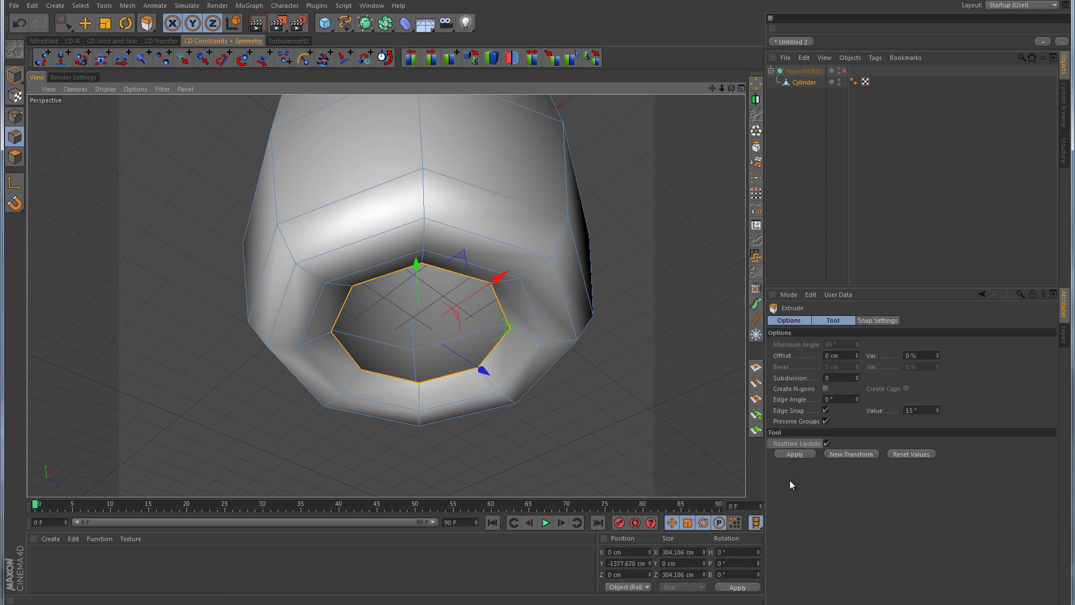
key(t)
drag(641, 223, 119, 117)
key(e)
drag(415, 273, 418, 263)
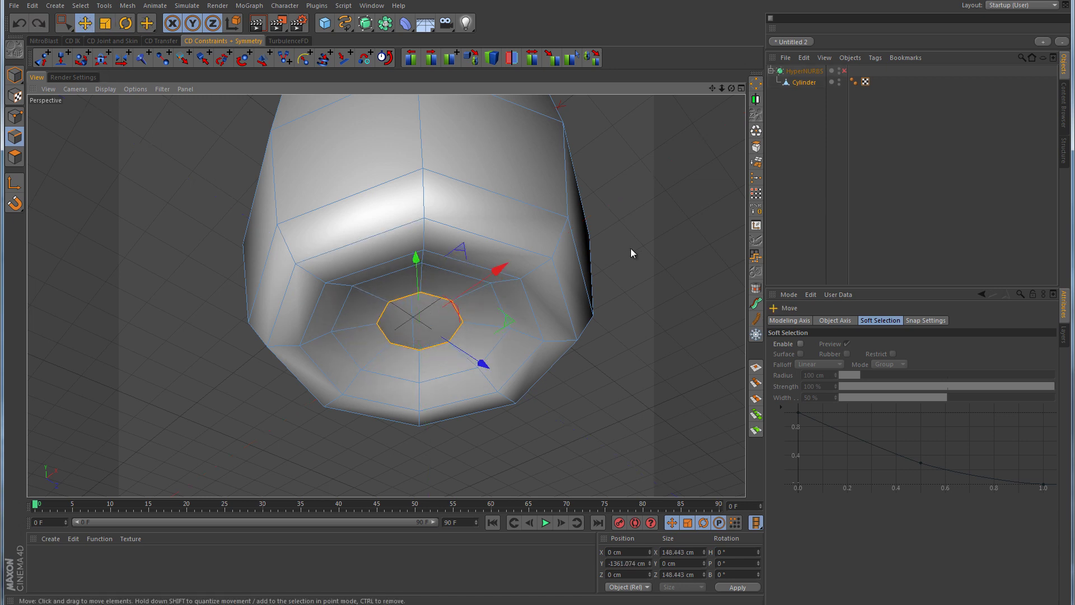
- Close the remaining polygon hole in the centre of the recessed base and turn the HyperNURBS smoothing back on
right_click(647, 210)
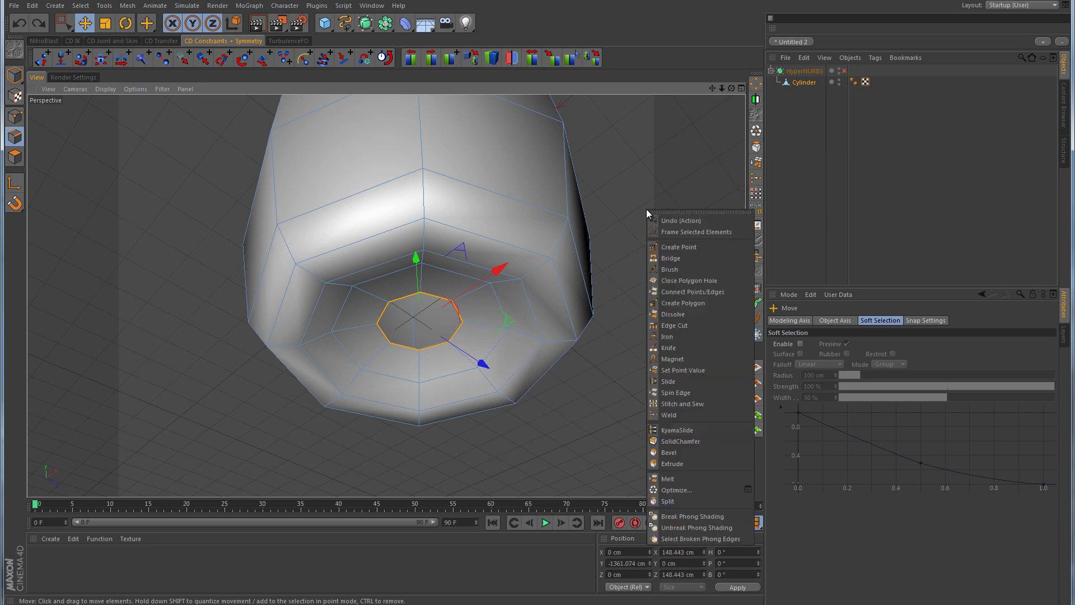
click(710, 281)
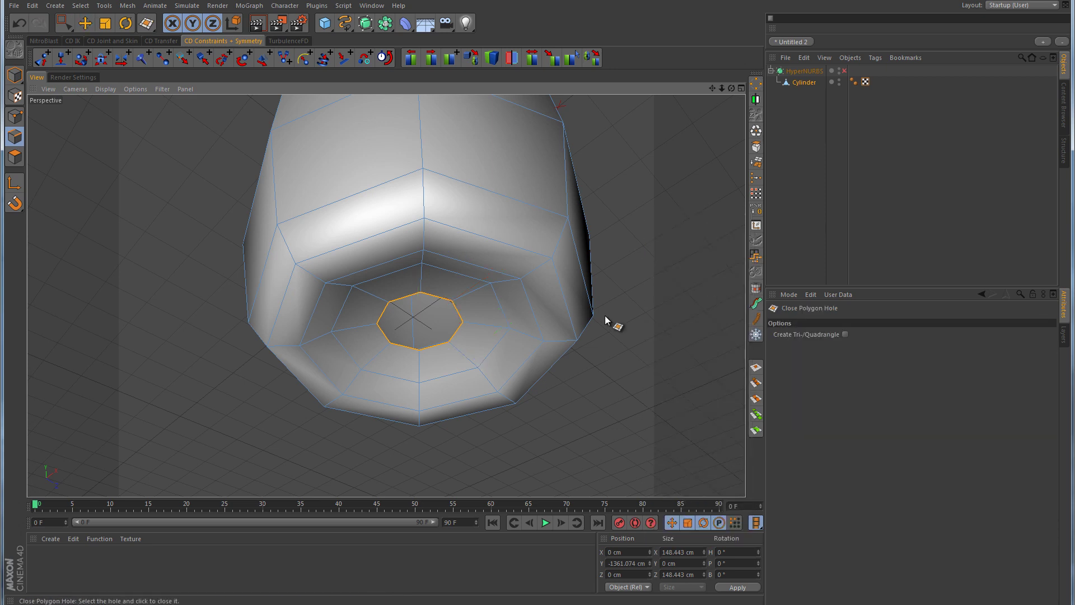
click(455, 339)
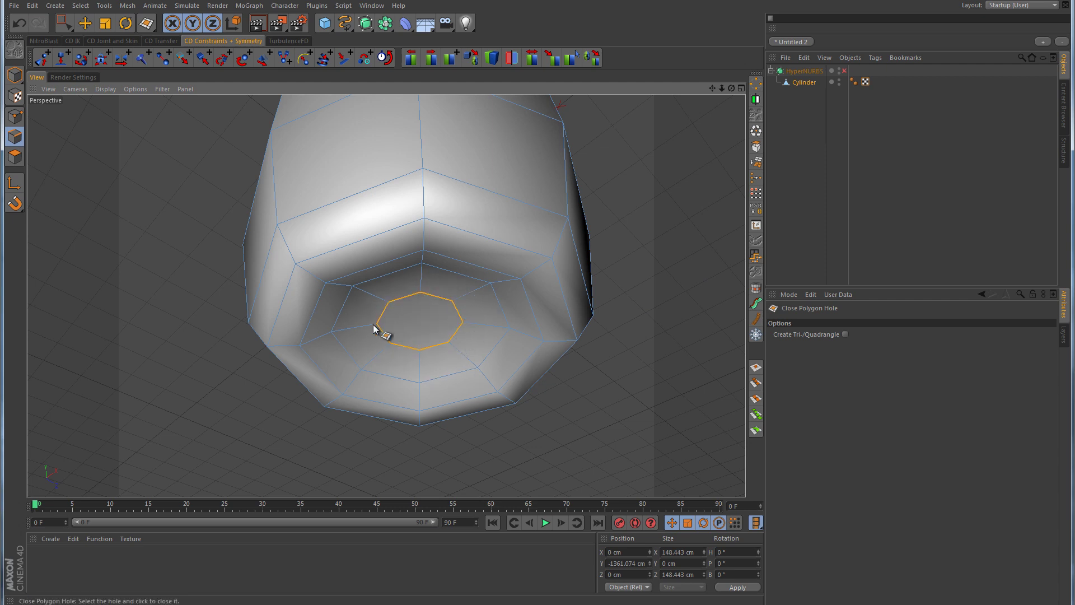
click(756, 99)
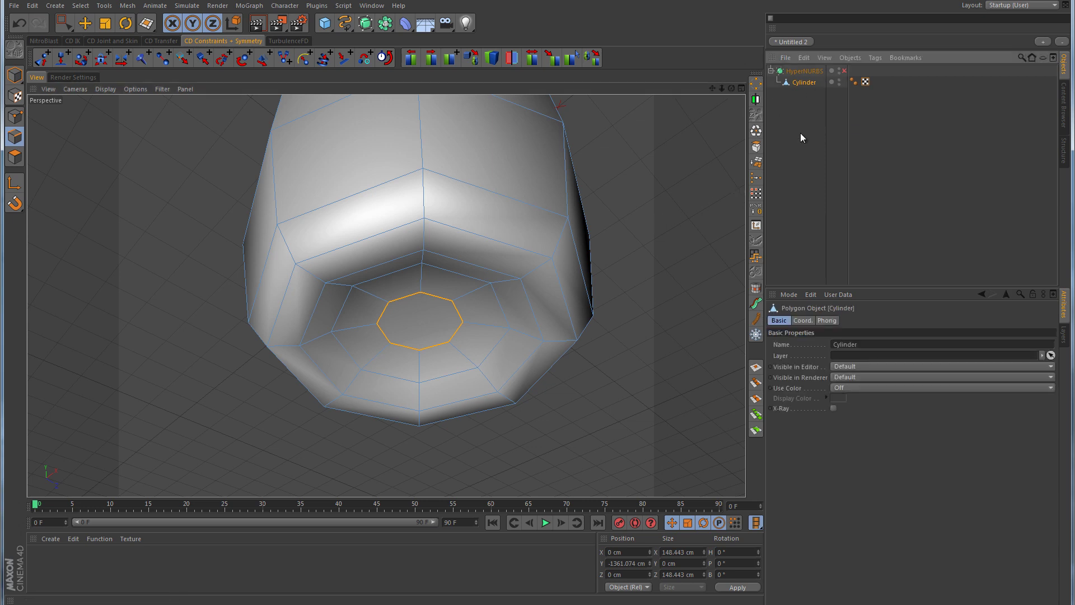
click(845, 72)
click(931, 182)
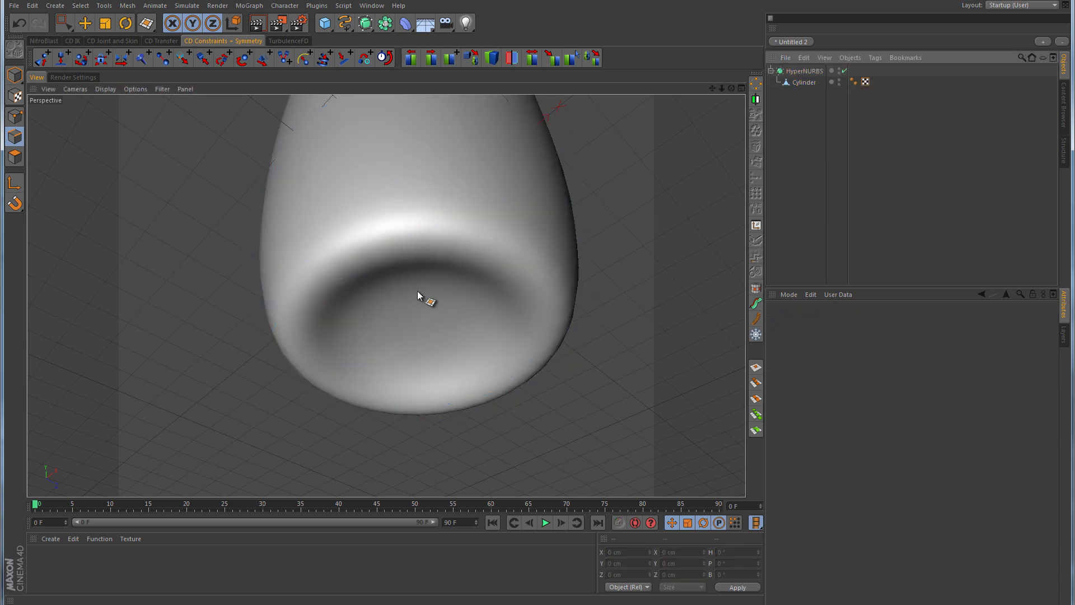
- Knife two loop cuts around the Cylinder's lower end, just above the lower body edge loop and just above the base rim loop
alt+drag(510, 307, 629, 236)
click(808, 83)
right_click(634, 169)
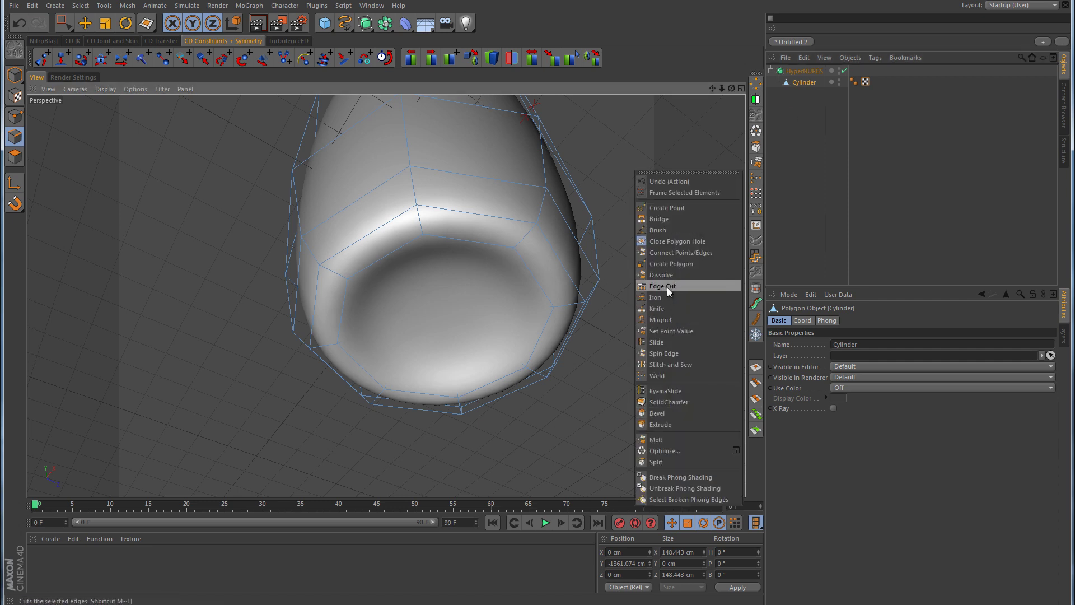
click(661, 308)
alt+drag(662, 197, 654, 259)
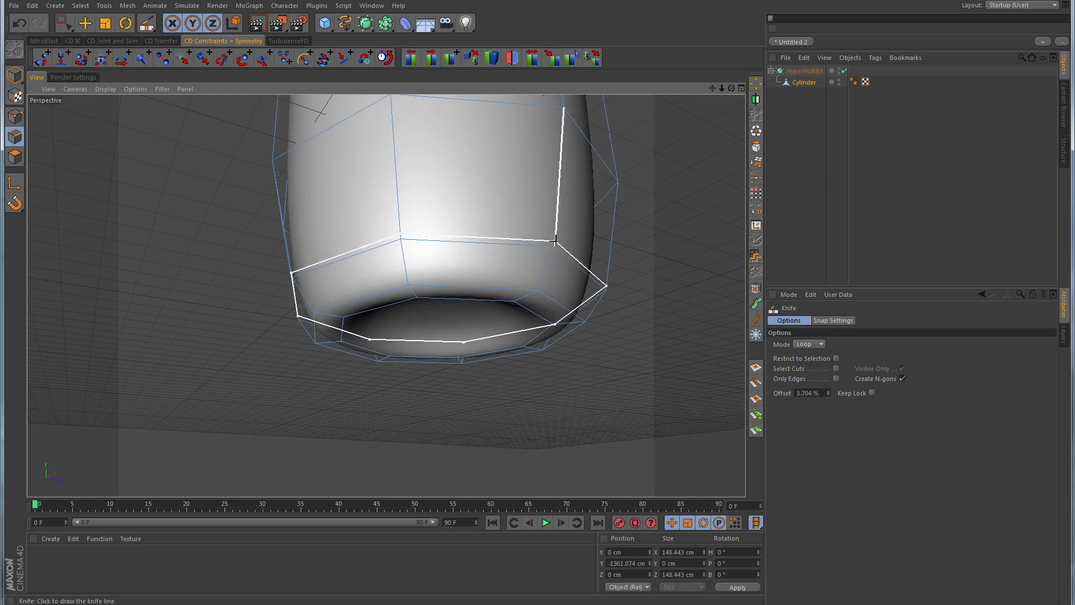
click(556, 241)
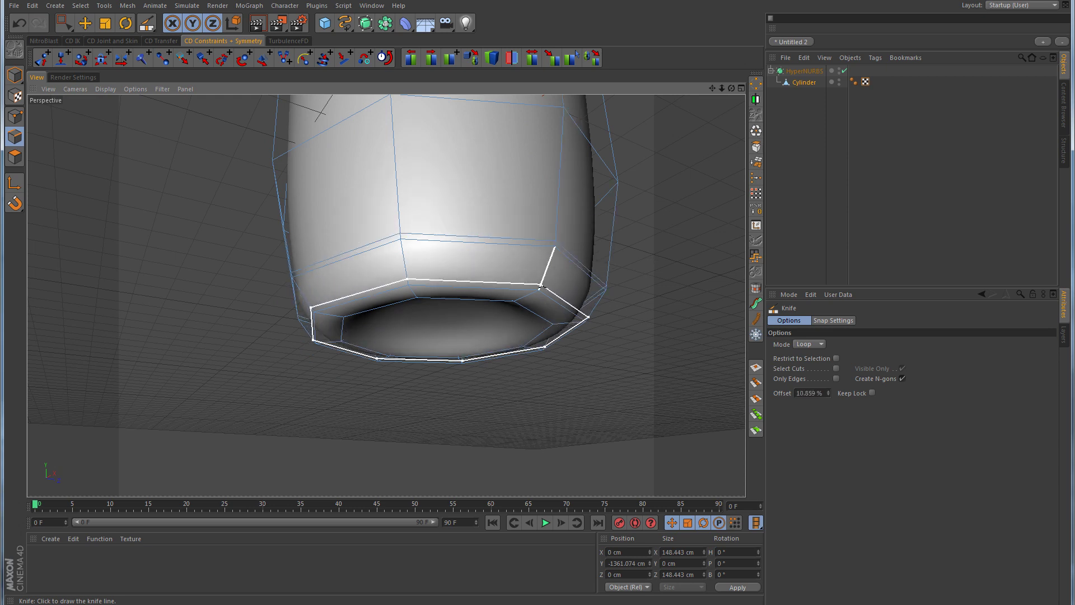
click(551, 283)
click(855, 275)
alt+drag(638, 268, 527, 224)
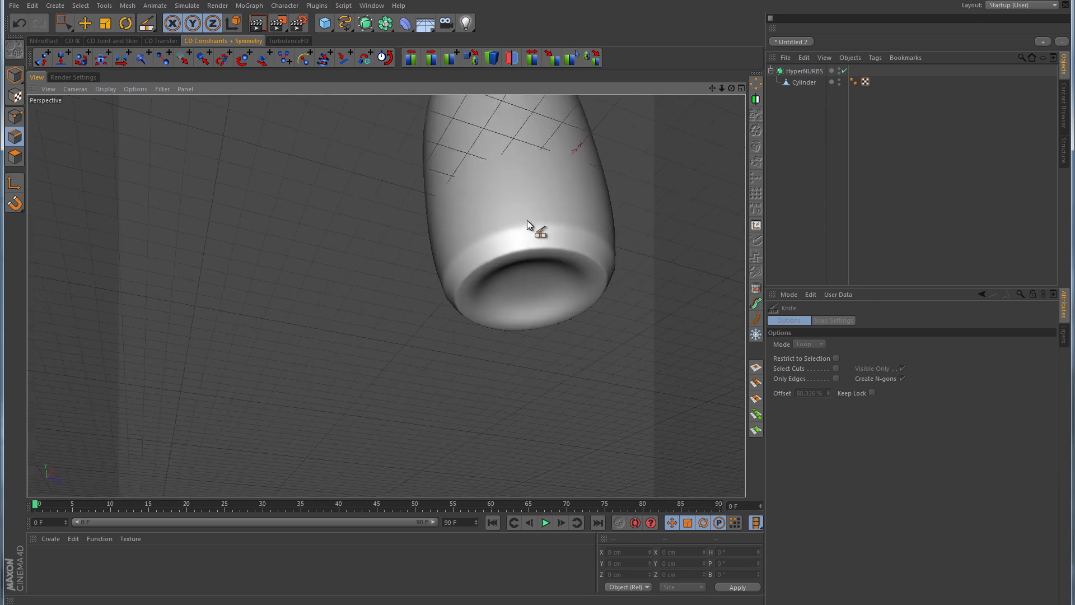
alt+drag(669, 220, 533, 435)
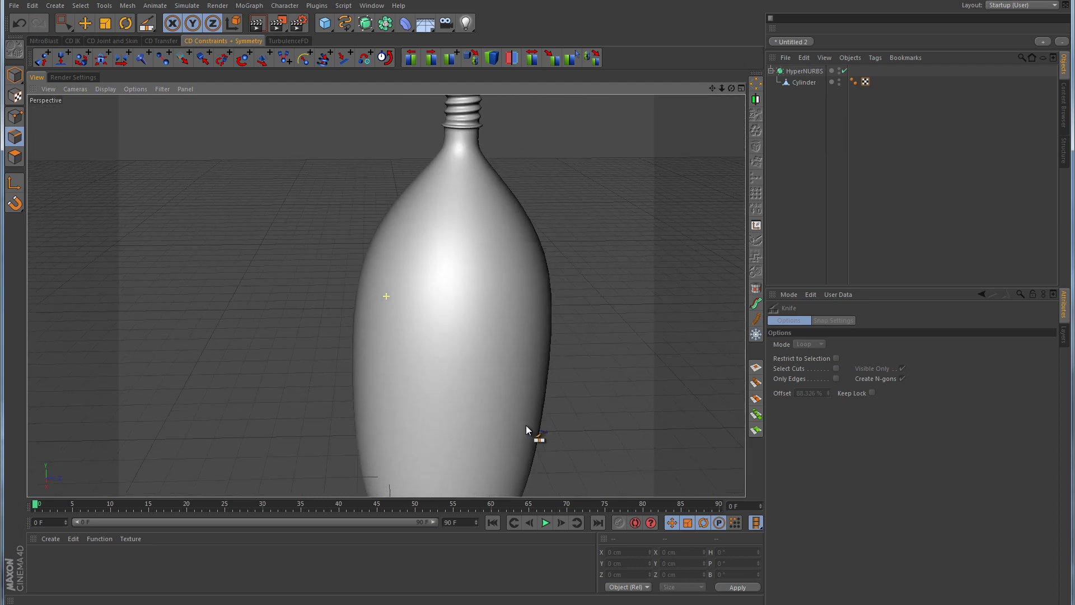
- Knife a loop cut around the body just below the edge loop where the sloping shoulder ends
click(804, 83)
scroll(638, 221, up, 5)
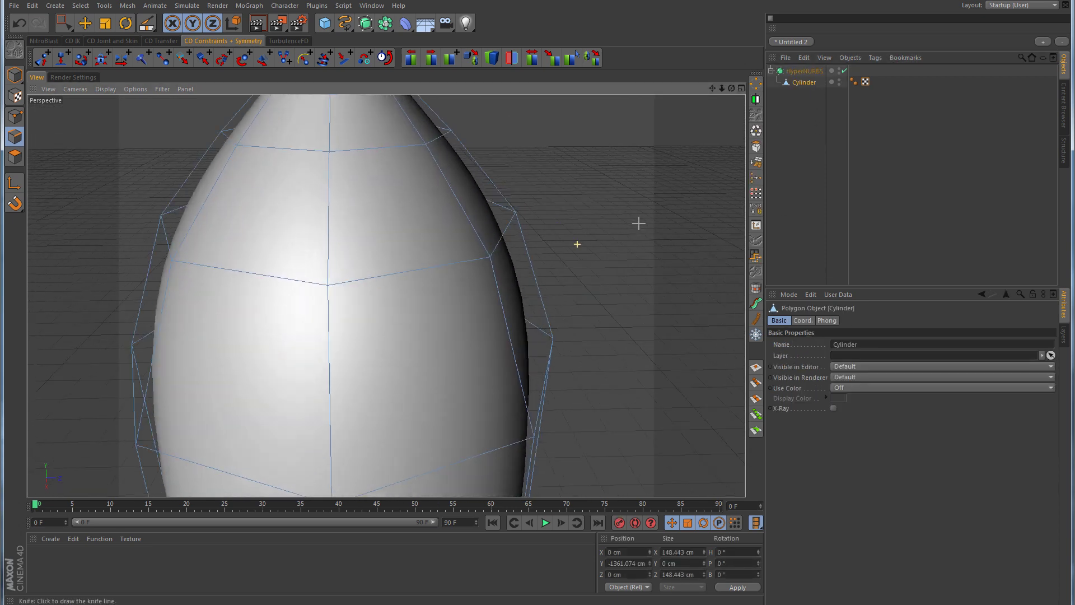
scroll(590, 272, down, 5)
drag(508, 272, 431, 288)
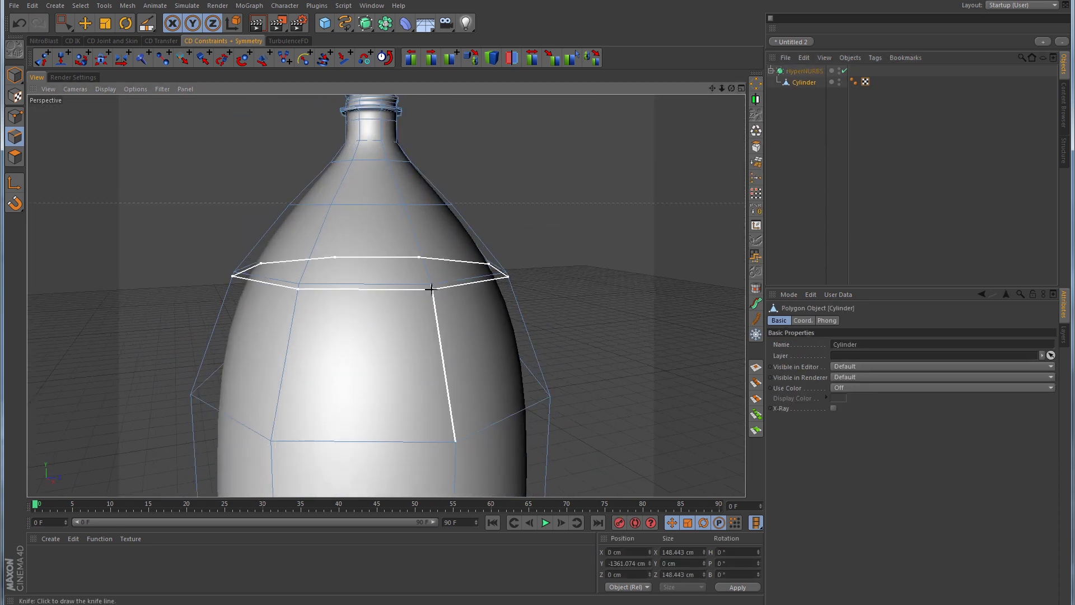
alt+drag(440, 205, 521, 232)
click(900, 205)
scroll(599, 274, down, 6)
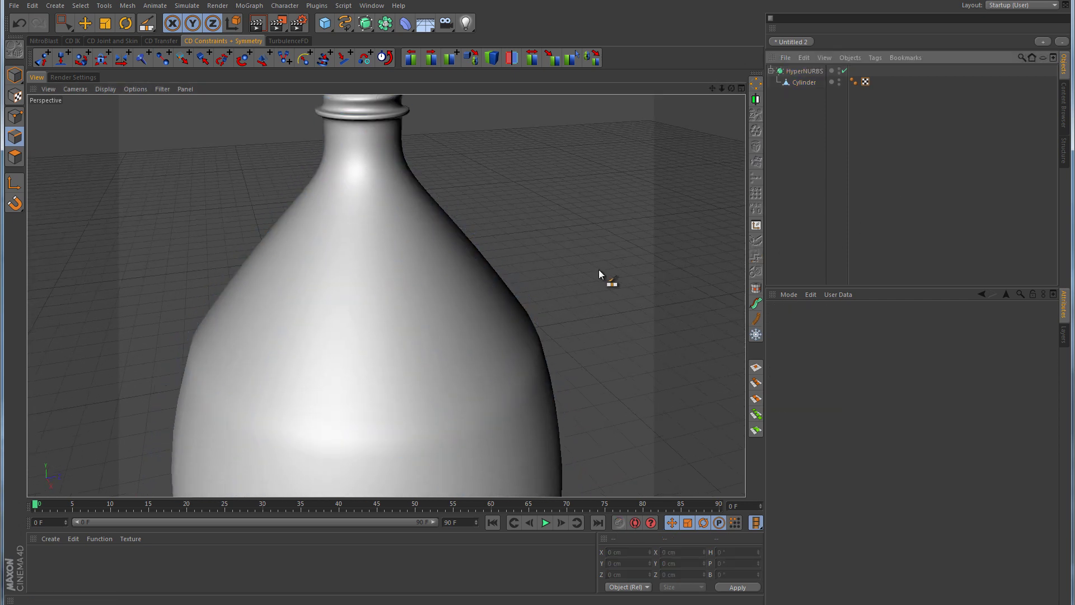
alt+drag(559, 312, 442, 324)
alt+right_drag(442, 324, 425, 378)
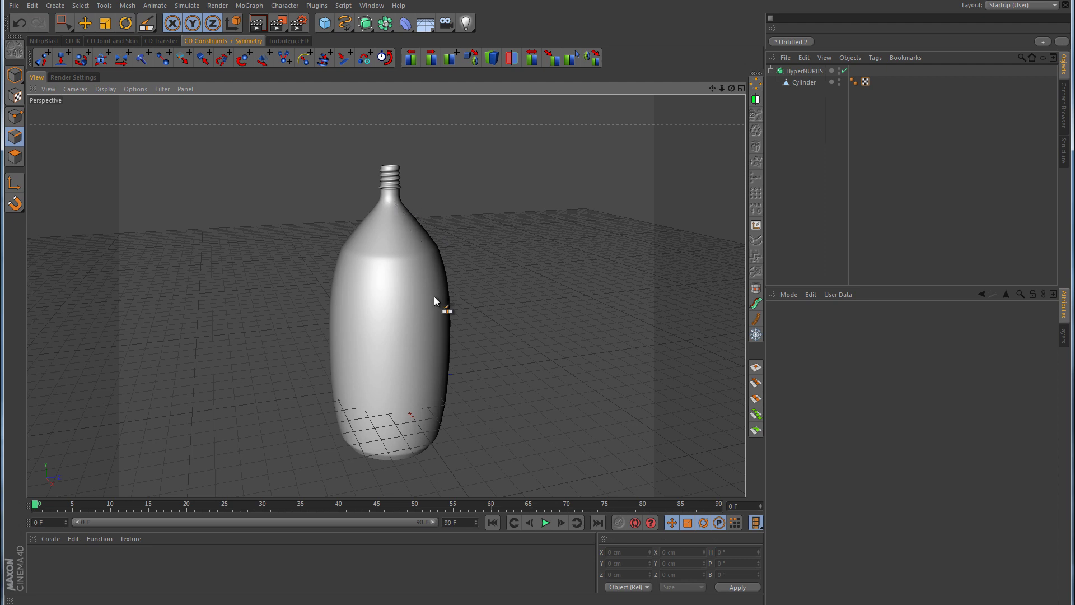
alt+drag(443, 374, 429, 419)
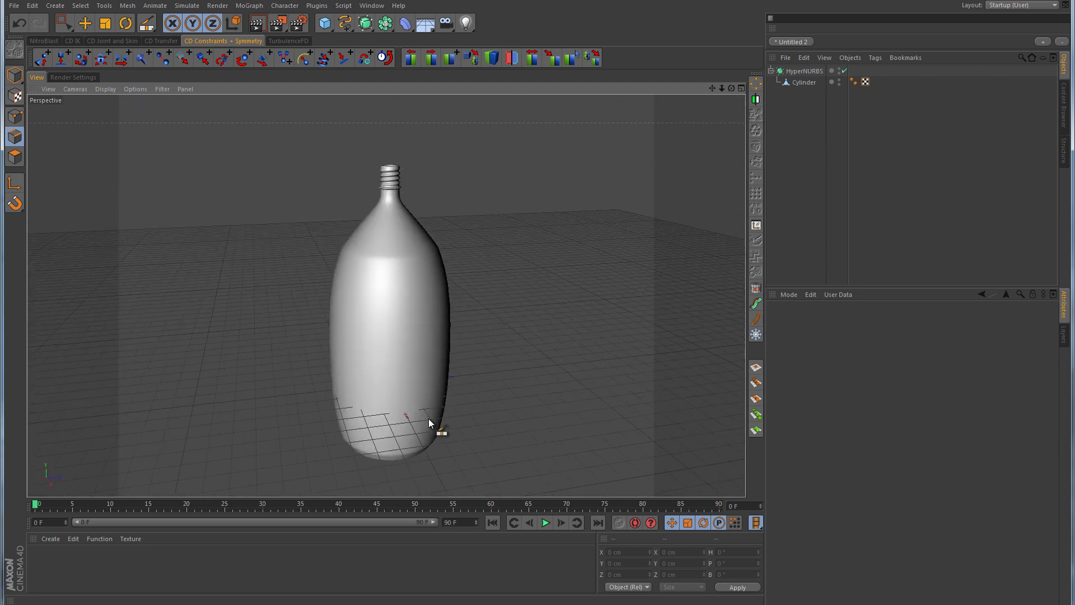
- Turn off the HyperNURBS smoothing and reselect the Cylinder mesh, framing its threaded neck
click(846, 71)
click(805, 83)
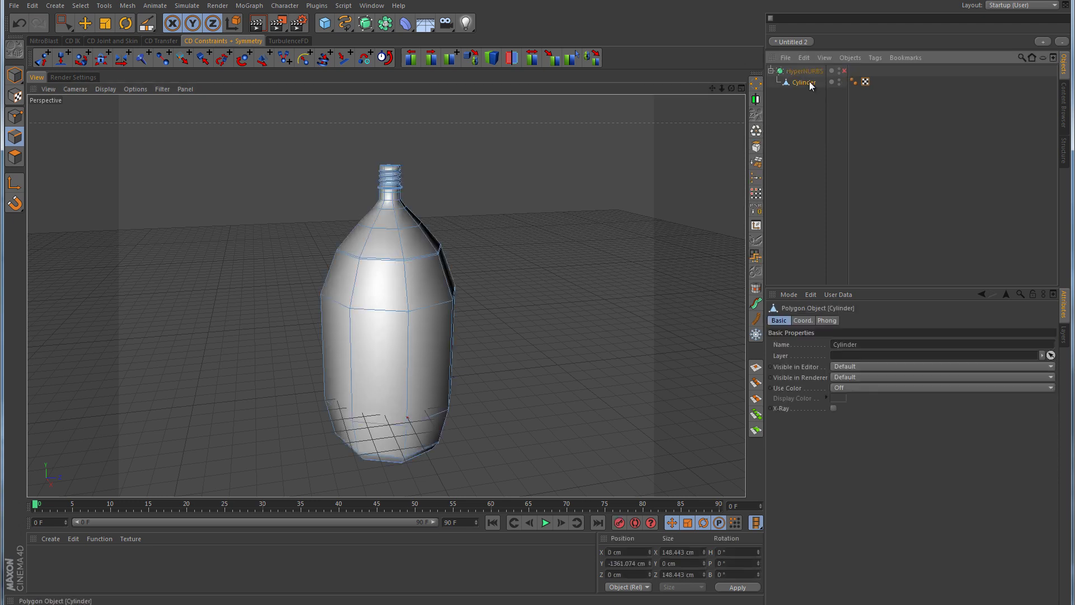
key(k)
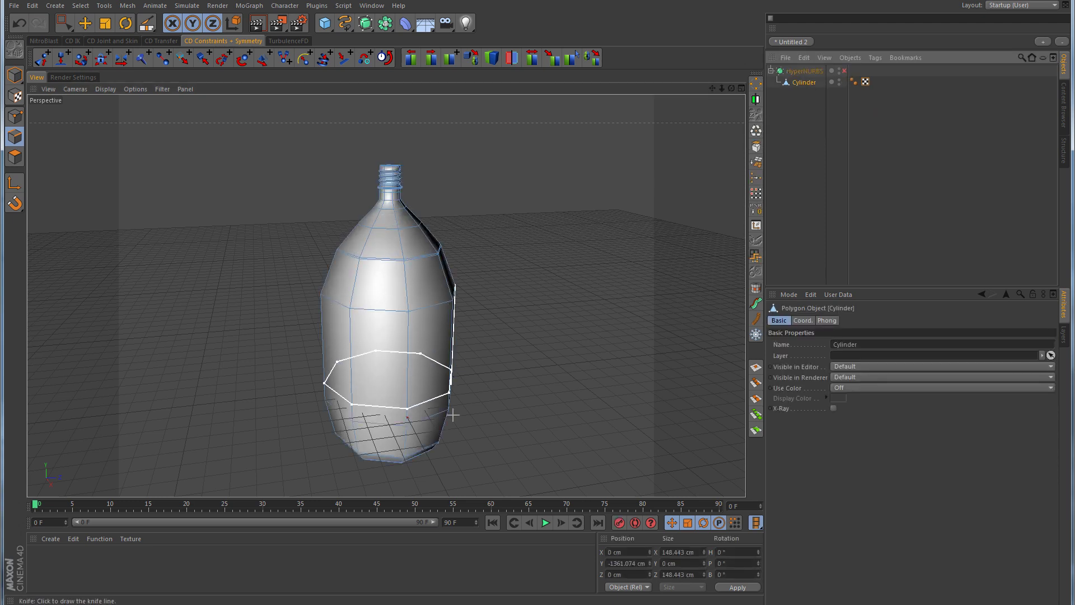
scroll(475, 288, up, 15)
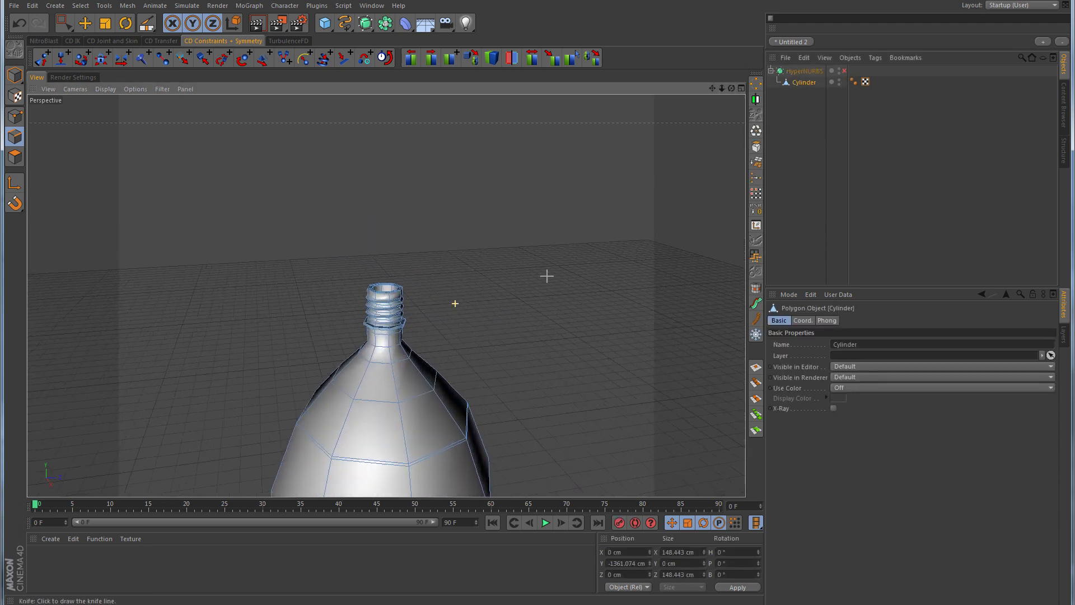
scroll(415, 286, down, 5)
middle_drag(418, 261, 507, 250)
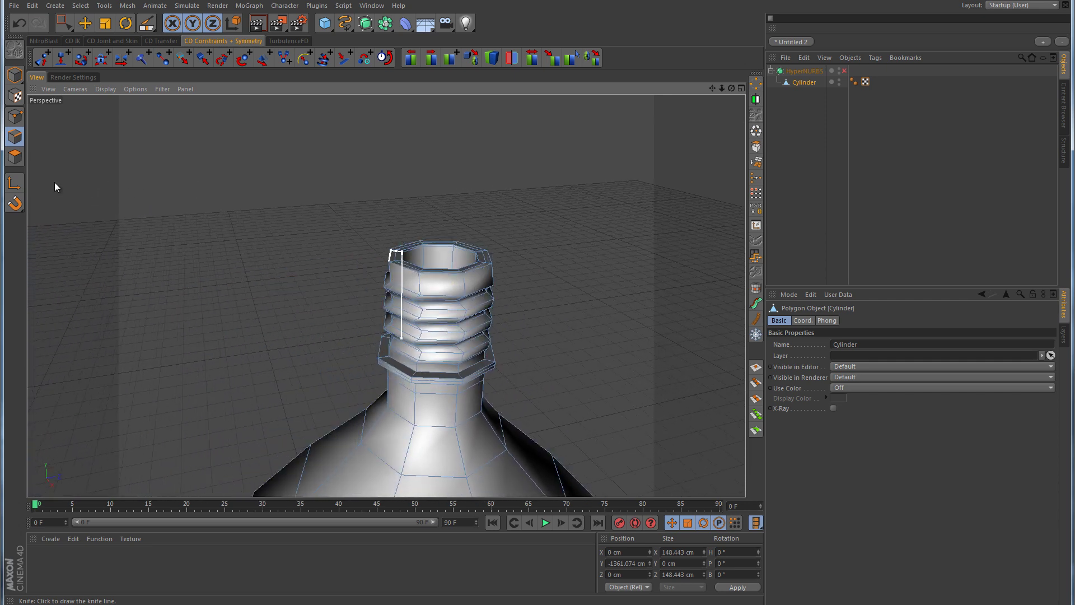
- Loop-select the open lower edge of the inner wall inside the bottle neck
click(64, 23)
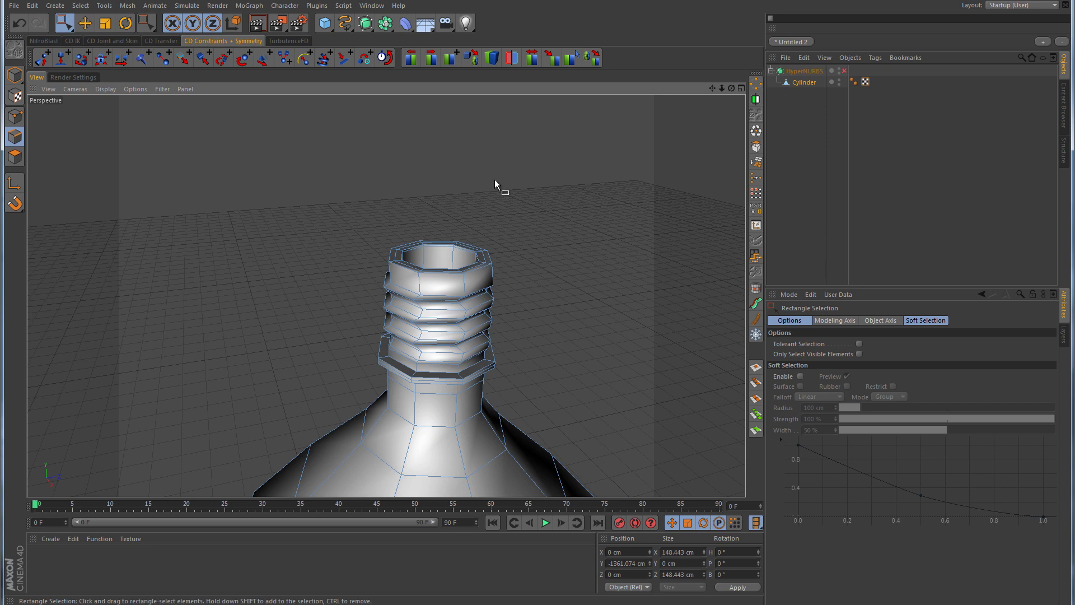
alt+drag(557, 274, 543, 114)
scroll(480, 341, up, 10)
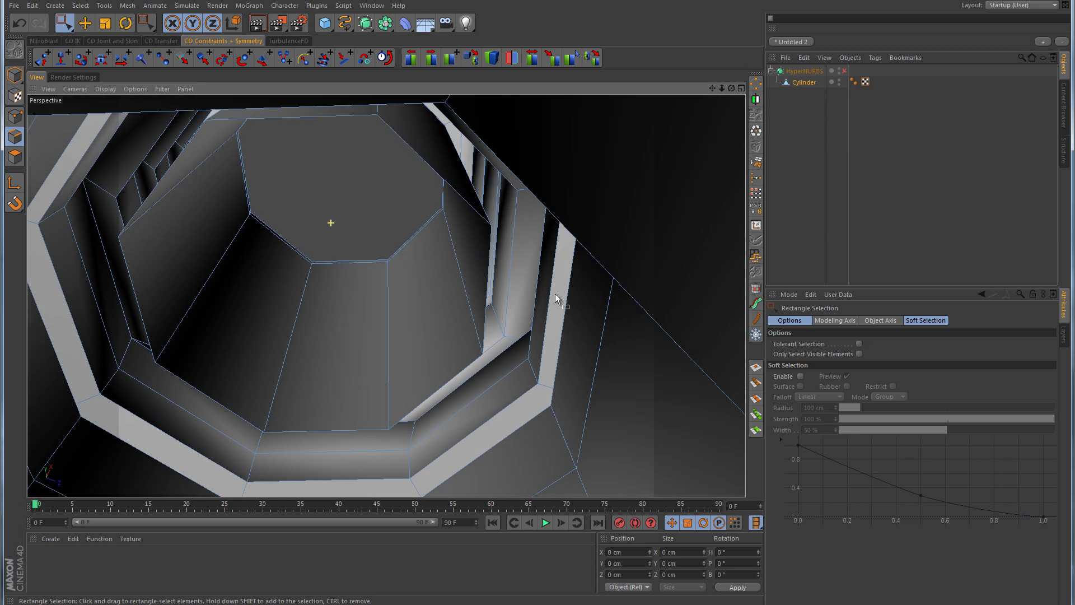
alt+drag(556, 294, 503, 268)
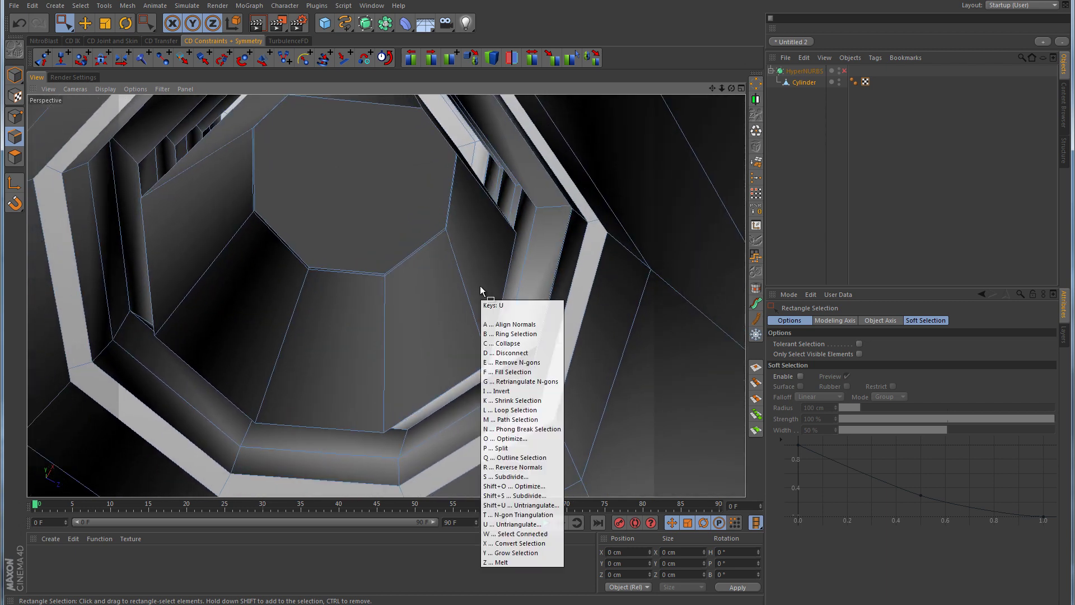
key(u)
key(l)
click(457, 386)
alt+drag(569, 341, 549, 254)
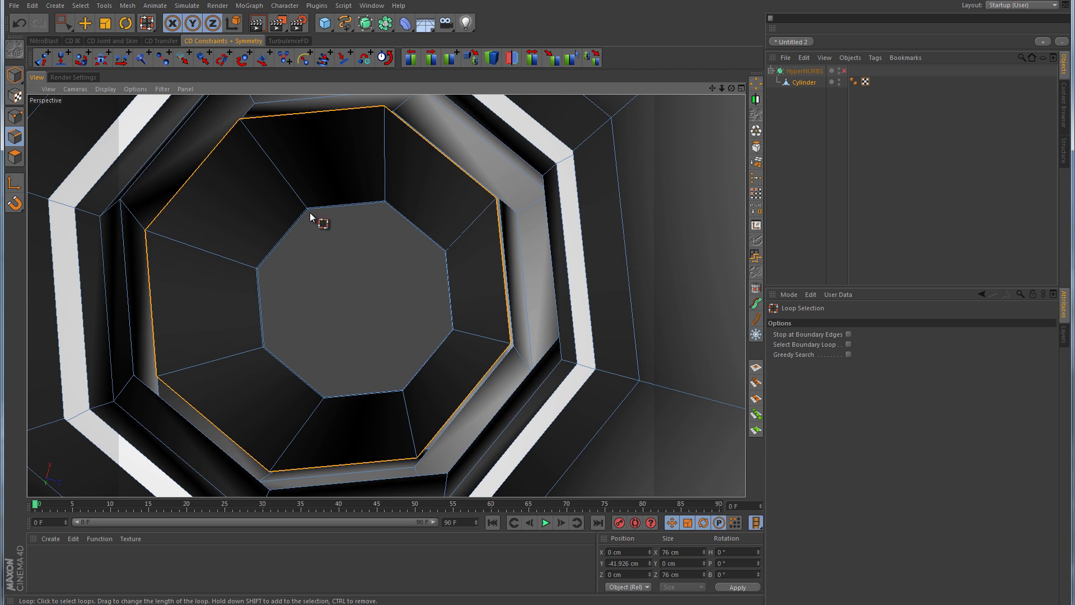
alt+drag(334, 272, 473, 238)
right_click(470, 58)
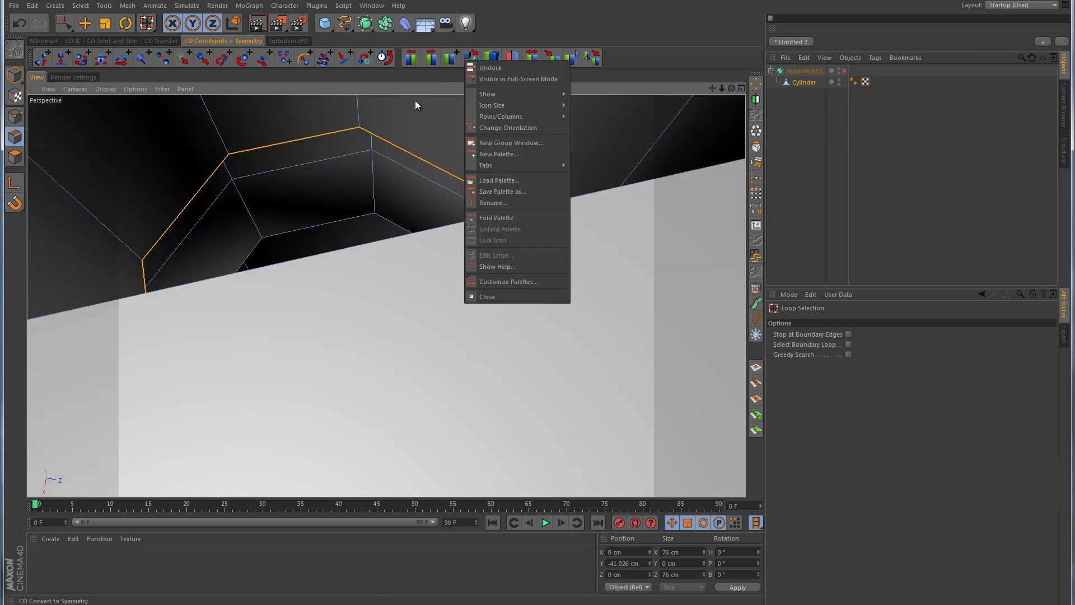
click(417, 105)
alt+drag(420, 188, 468, 280)
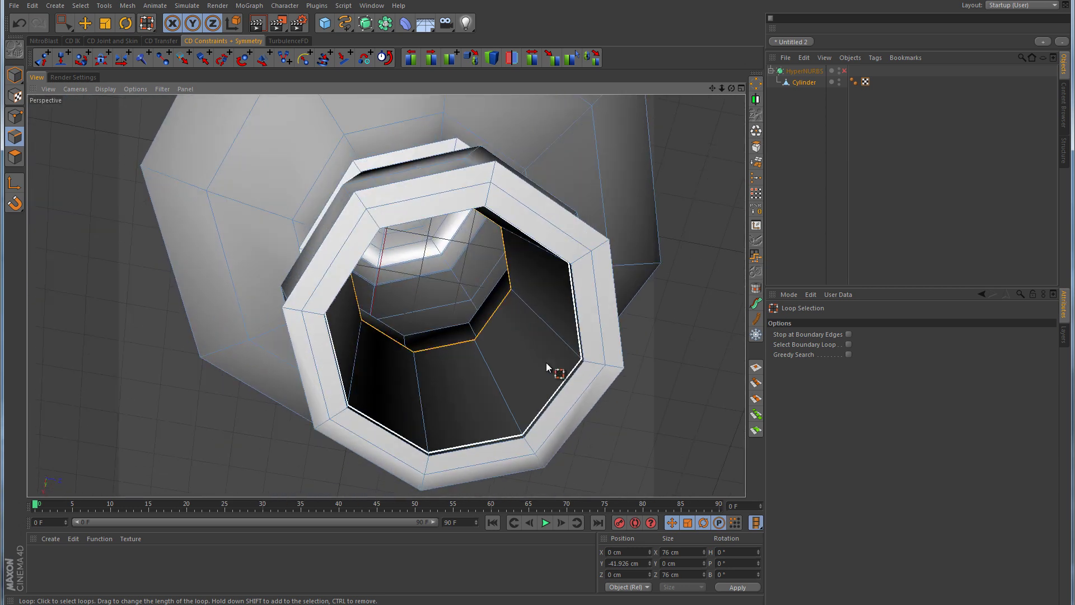
alt+drag(629, 434, 591, 340)
- Show the Front view in wireframe display, framed on the bottle neck and collar
middle_click(591, 340)
middle_click(604, 383)
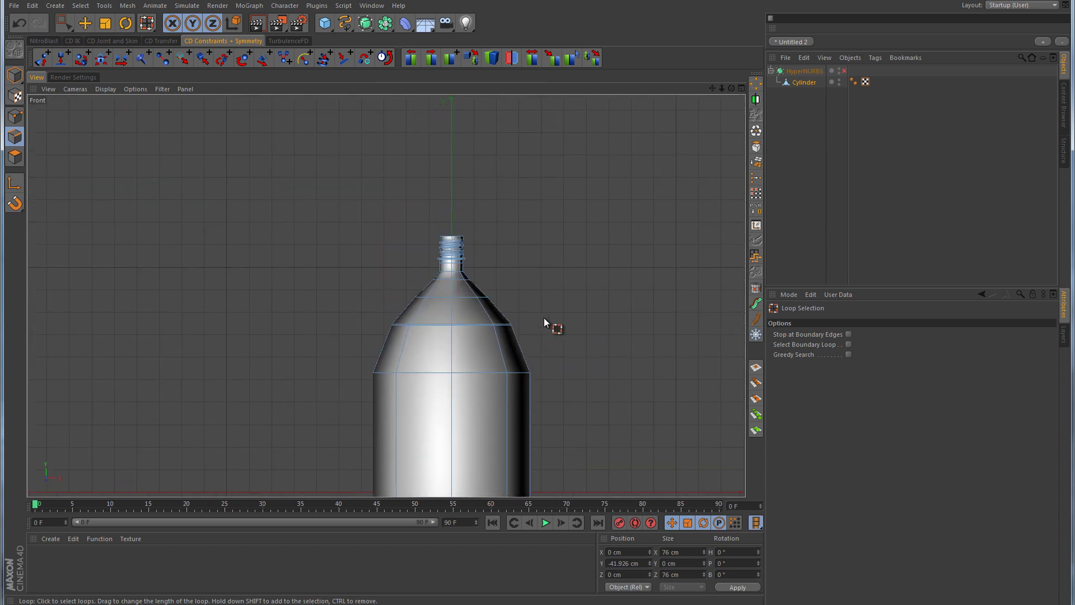
click(106, 90)
click(114, 184)
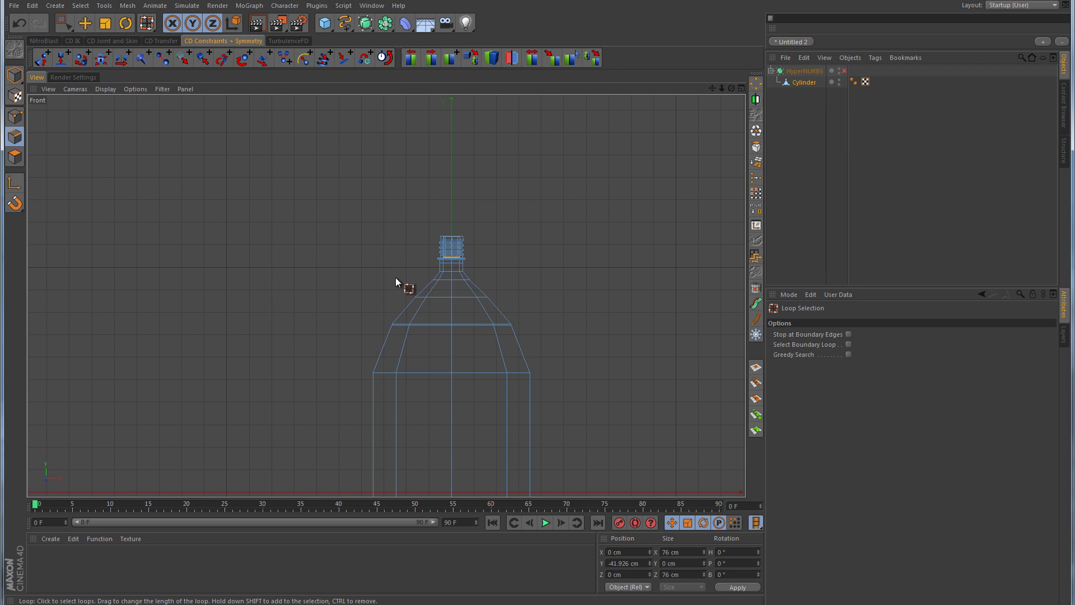
click(468, 269)
scroll(487, 269, up, 6)
scroll(589, 266, up, 4)
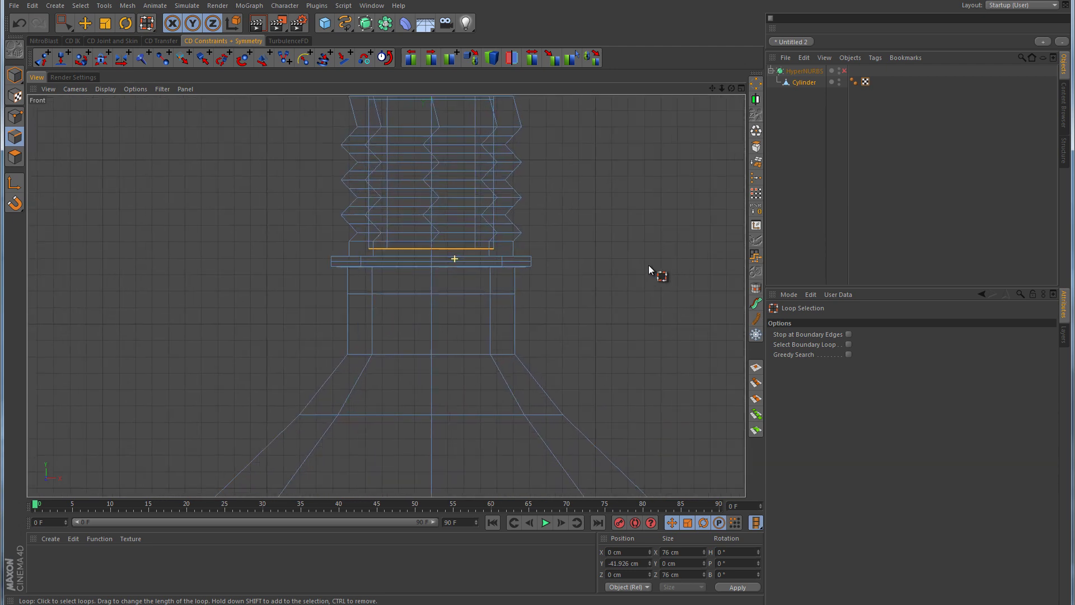
scroll(496, 260, up, 2)
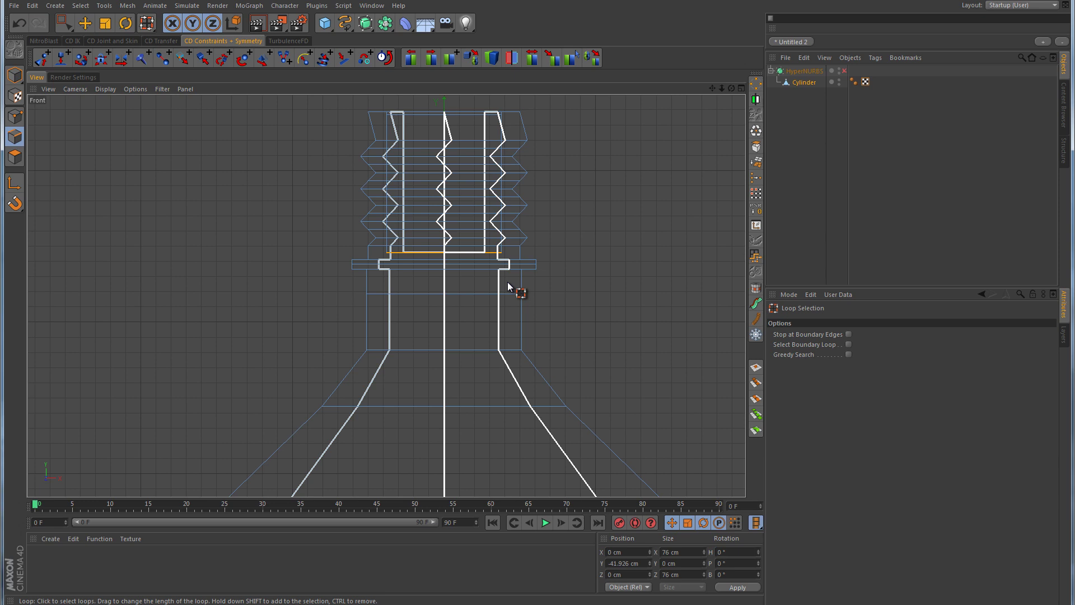
- Extend the selected inner neck edge loop downward in two segments, ending at Y about -142.4 cm
click(89, 25)
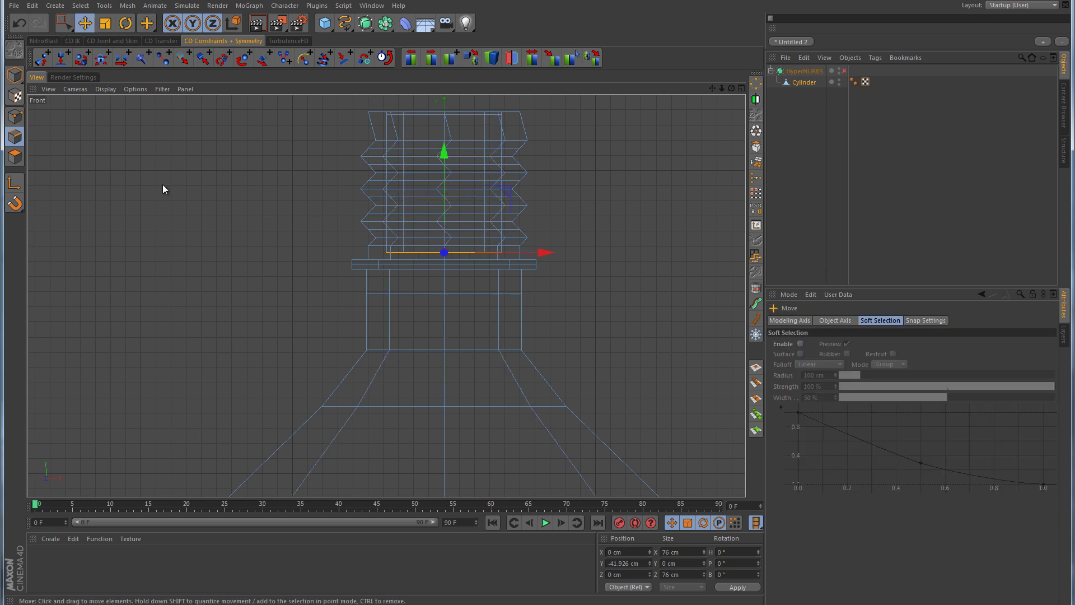
alt+middle_drag(502, 305, 437, 288)
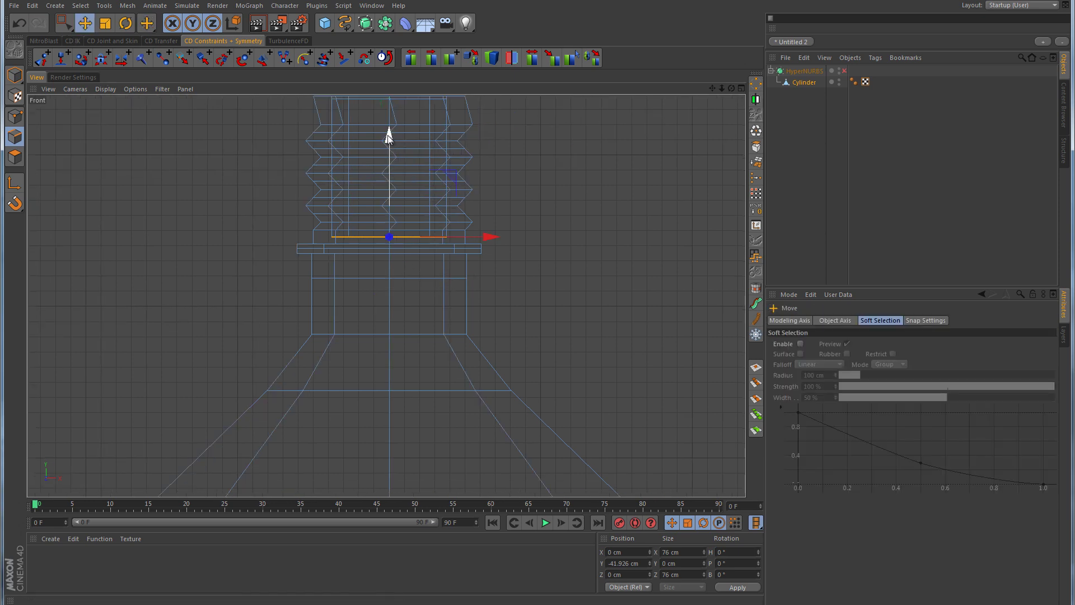
drag(389, 137, 389, 288)
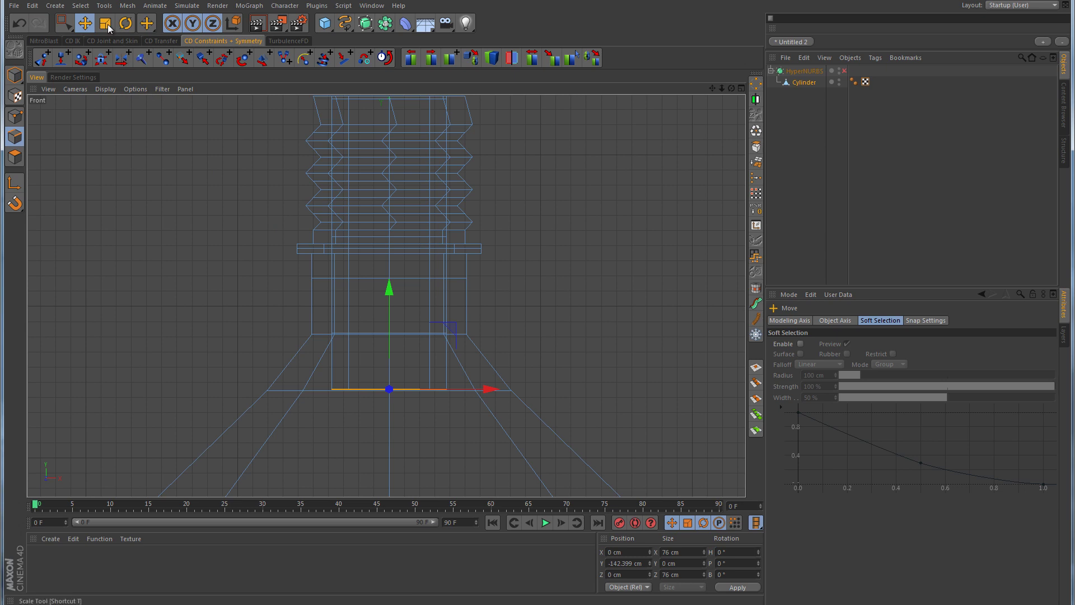
- Scale the lowest inner wall loop outward to about 119.5 cm so it follows the flaring shoulder
key(t)
drag(132, 135, 190, 145)
key(ctrl+z)
drag(208, 249, 526, 250)
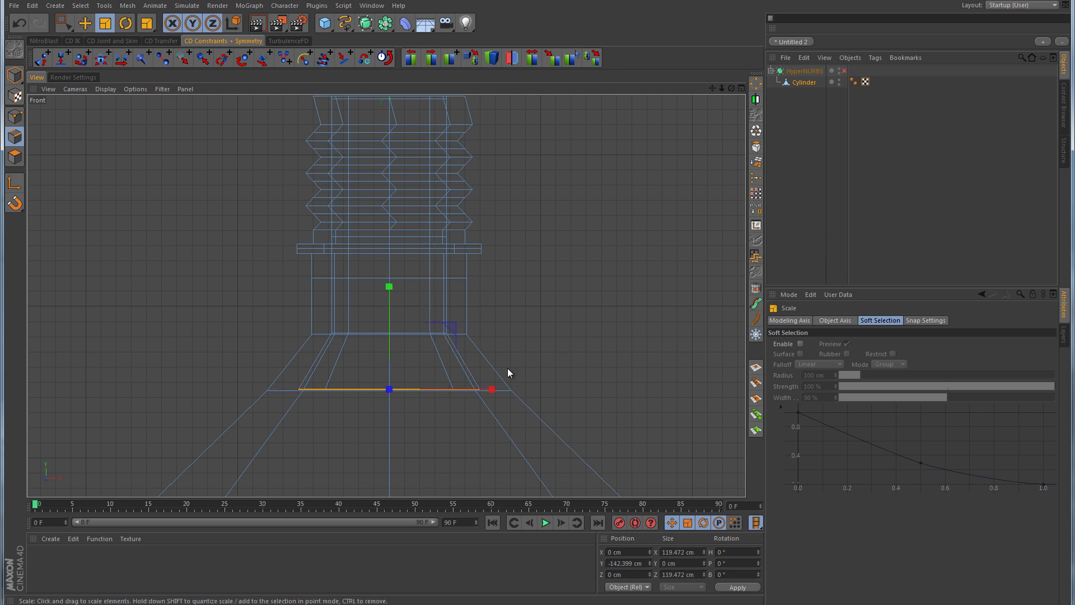
- Extend the inner wall loop downward to Y about -222.4 cm and scale it outward to follow the shoulder
scroll(563, 293, down, 3)
alt+middle_drag(536, 301, 477, 274)
key(e)
drag(393, 189, 395, 242)
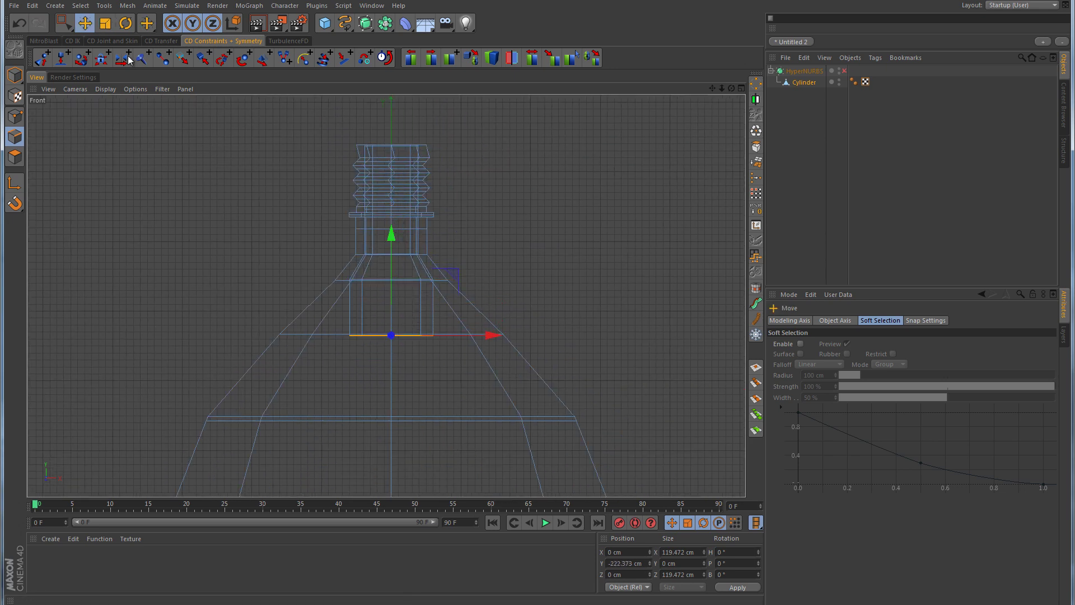
key(t)
drag(235, 190, 141, 184)
- Extend the inner wall down the shoulder in two flared segments, about 387 cm wide at Y -339.7 cm and 513.9 cm at Y -557.2 cm
click(84, 23)
drag(391, 236, 392, 310)
key(t)
drag(267, 262, 437, 211)
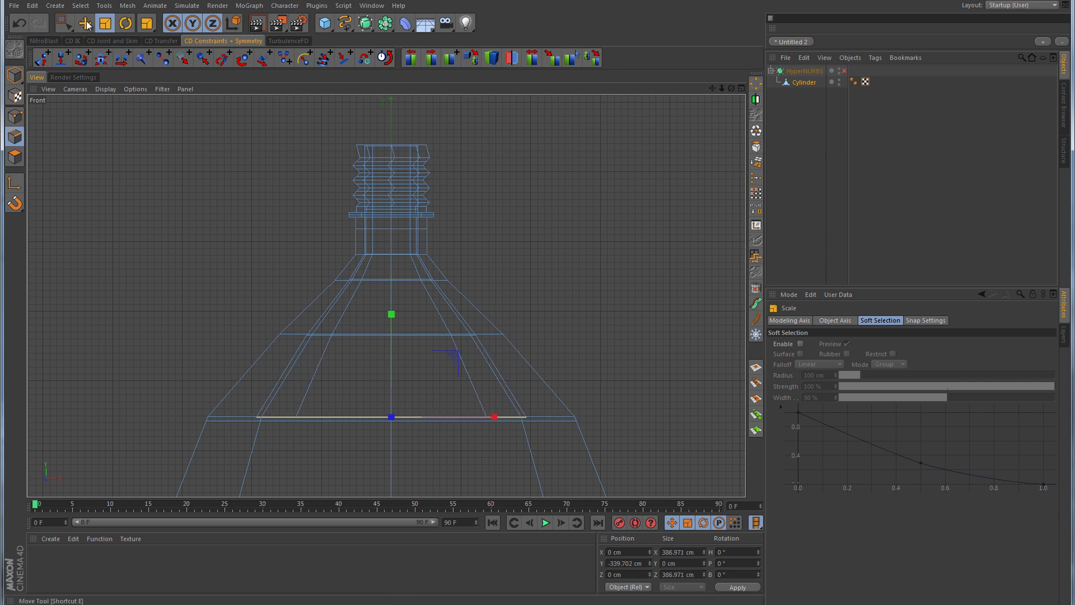
key(e)
drag(526, 295, 437, 387)
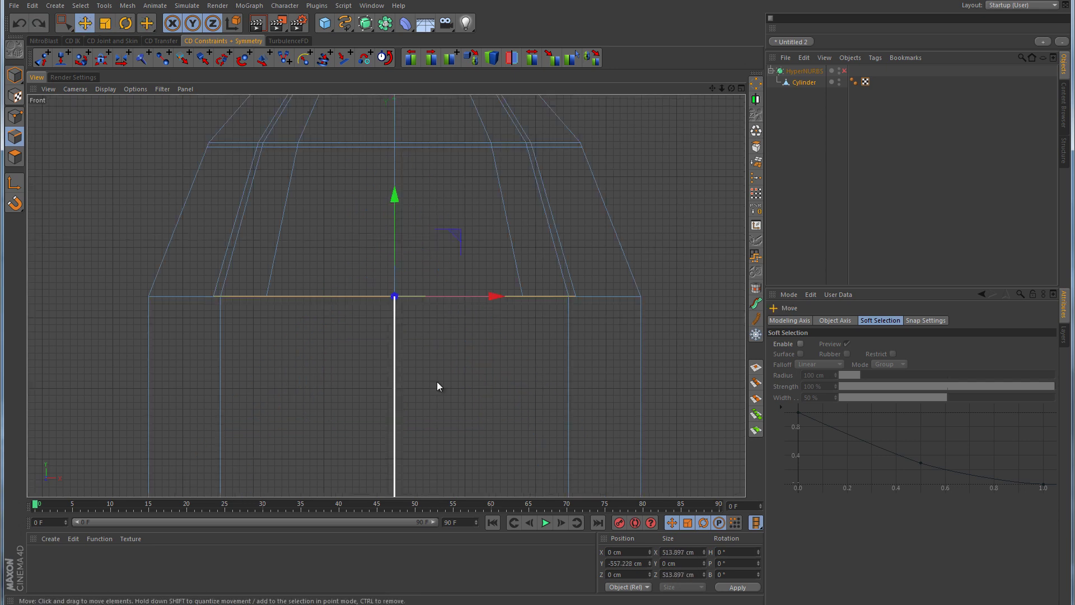
- Extend the inner wall loop straight down the bottle body to Y about -1136.3 cm
scroll(524, 383, down, 1)
scroll(493, 395, down, 2)
alt+middle_drag(482, 409, 456, 268)
drag(426, 112, 441, 341)
alt+middle_drag(476, 361, 409, 352)
alt+right_drag(409, 353, 493, 352)
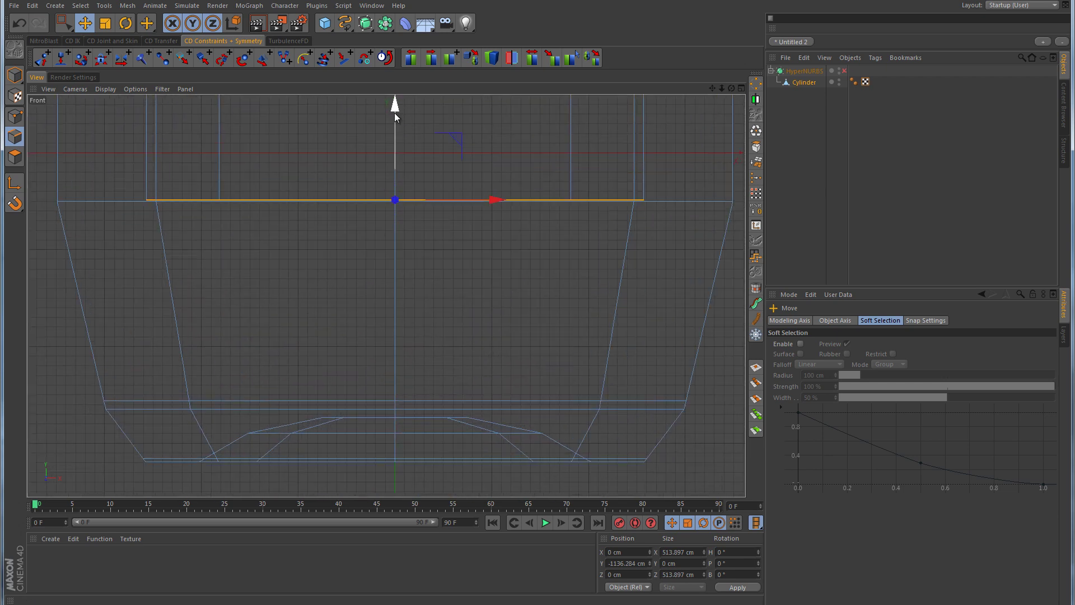
- Extend the inner wall through the tapering lower body to Y about -1345.7 cm and scale the loop inward to about 433.7 cm
drag(395, 106, 408, 309)
click(105, 23)
drag(483, 263, 395, 280)
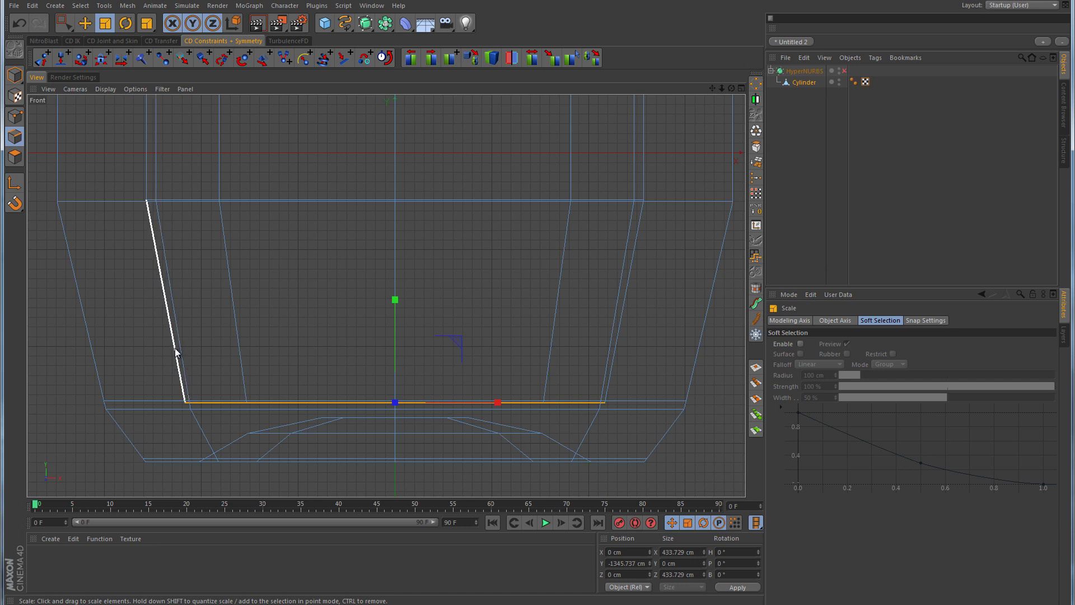
- Extend the inner wall toward the base to Y about -1396.7 cm and scale the loop inward to about 385.2 cm
key(e)
drag(396, 307, 395, 358)
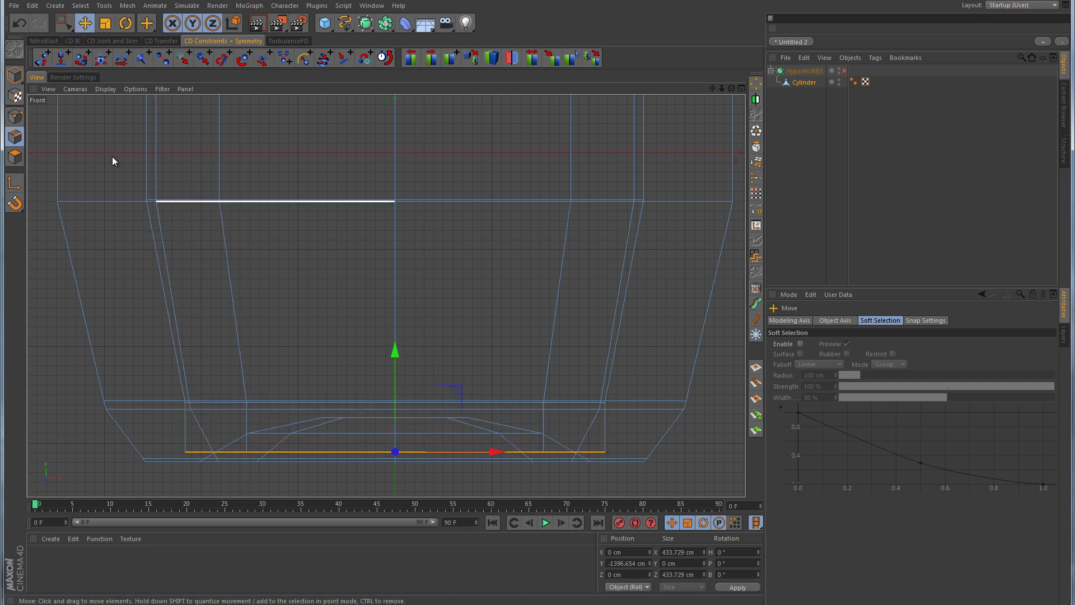
key(t)
drag(525, 242, 490, 259)
- Extend the inner base loop upward to Y about -1372.4 cm and scale it to about 304.3 cm to follow the base recess
click(85, 26)
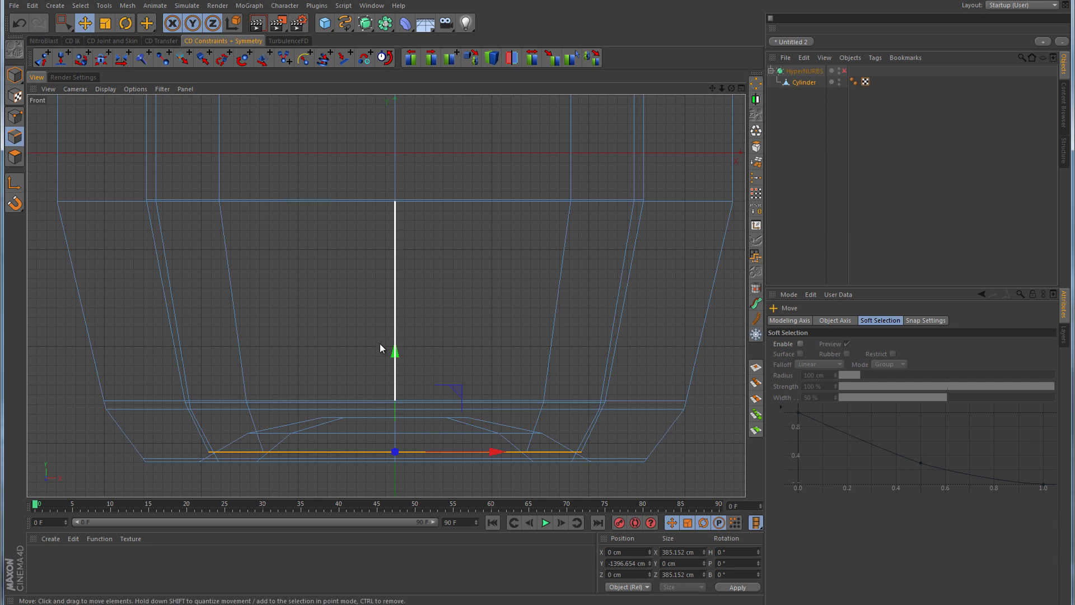
drag(394, 353, 363, 322)
click(104, 23)
drag(492, 216, 408, 238)
- Extend the inner base loop up to Y about -1355 cm and scale it inward to about 139.4 cm
key(e)
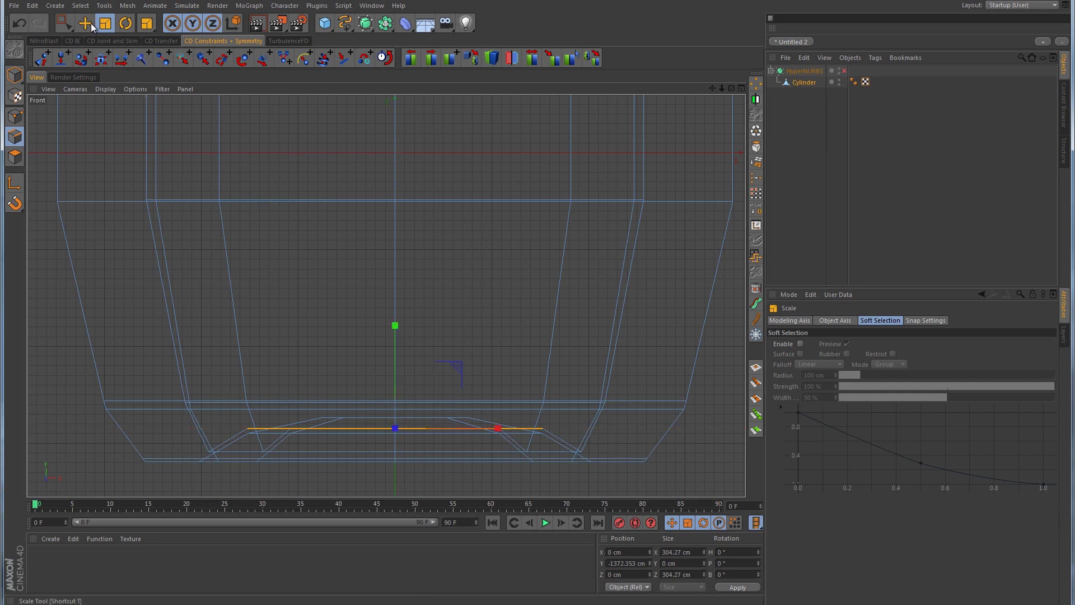
drag(395, 331, 243, 270)
key(t)
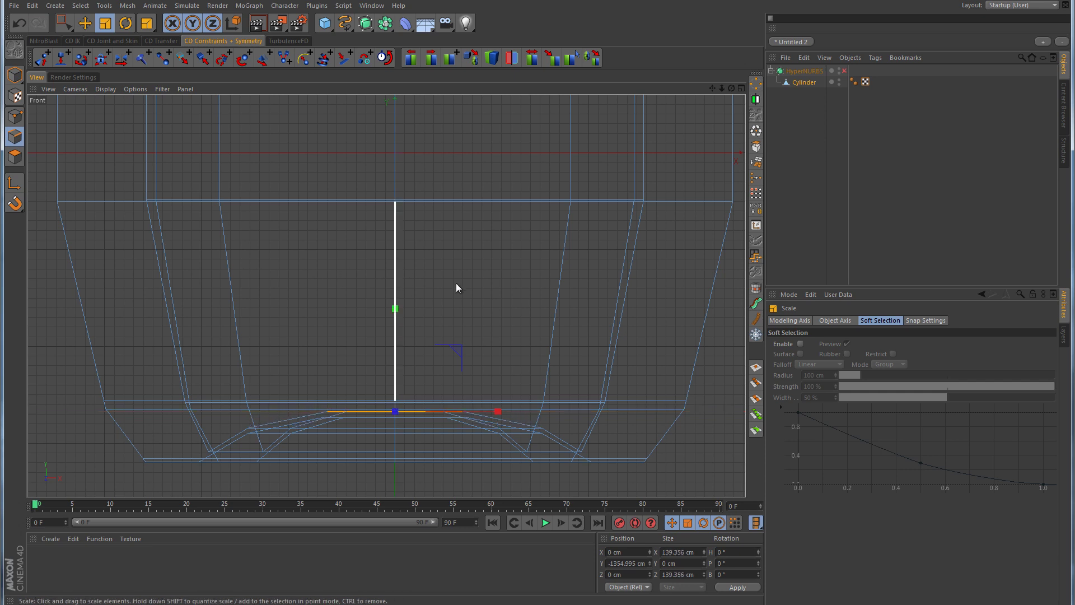
- In the Perspective view, close the remaining opening in the inner base with Close Polygon Hole
middle_click(418, 267)
middle_click(293, 215)
key(s)
scroll(574, 287, down, 3)
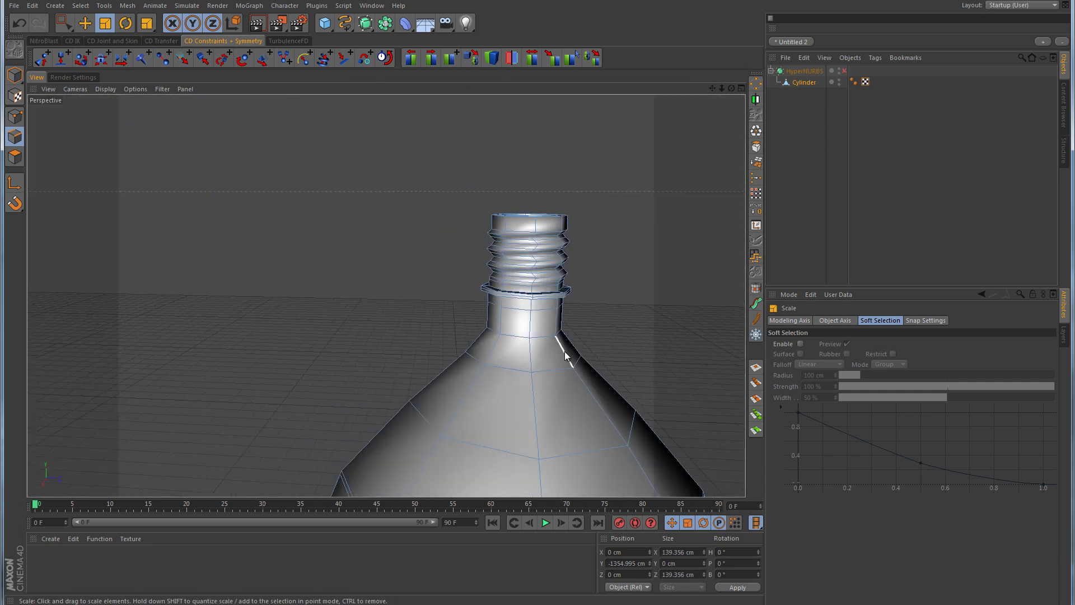
scroll(514, 290, up, 6)
scroll(385, 329, down, 5)
mouse_move(384, 329)
alt+mouse_down()
mouse_move(448, 358)
mouse_move(448, 393)
mouse_move(452, 312)
mouse_move(612, 324)
mouse_move(649, 348)
mouse_move(679, 414)
mouse_move(385, 348)
alt+mouse_up()
scroll(506, 343, up, 5)
alt+drag(501, 351, 508, 384)
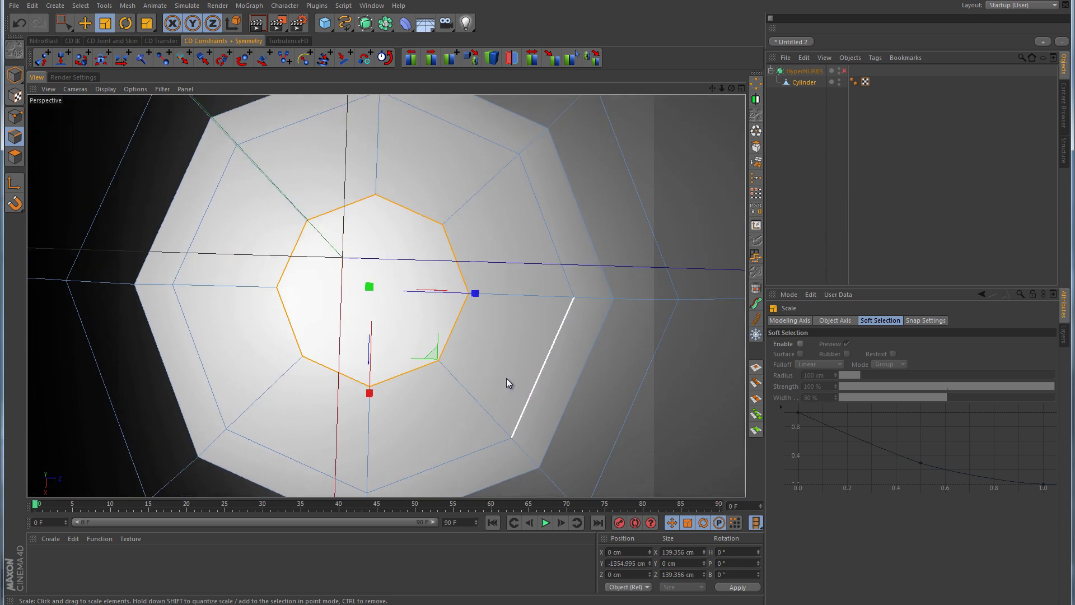
right_click(537, 318)
click(570, 371)
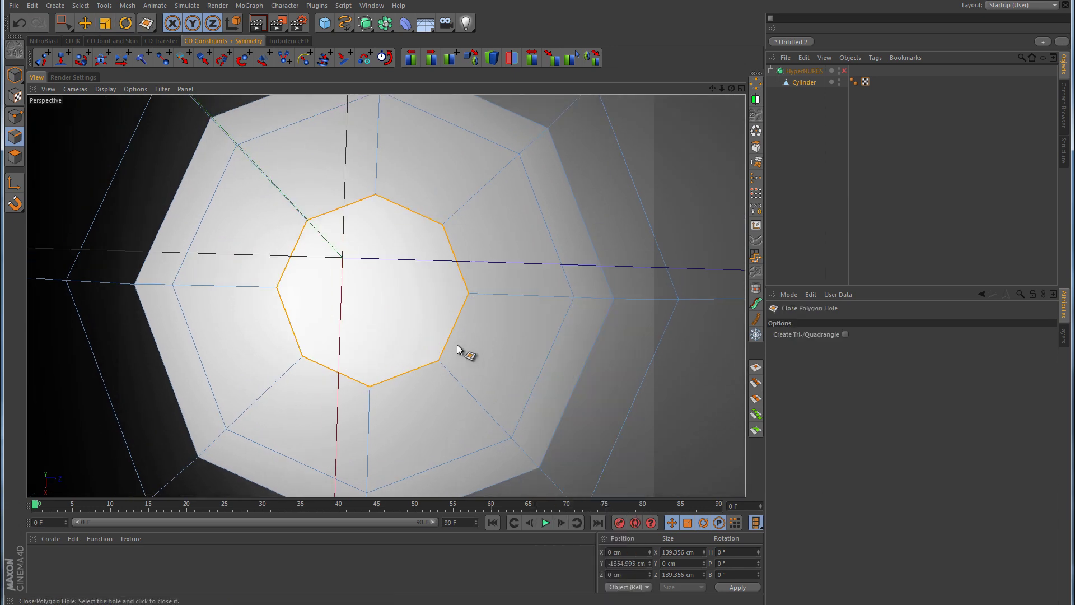
- Enable the HyperNURBS smoothing again, deselect the objects and view the whole bottle from outside
click(844, 70)
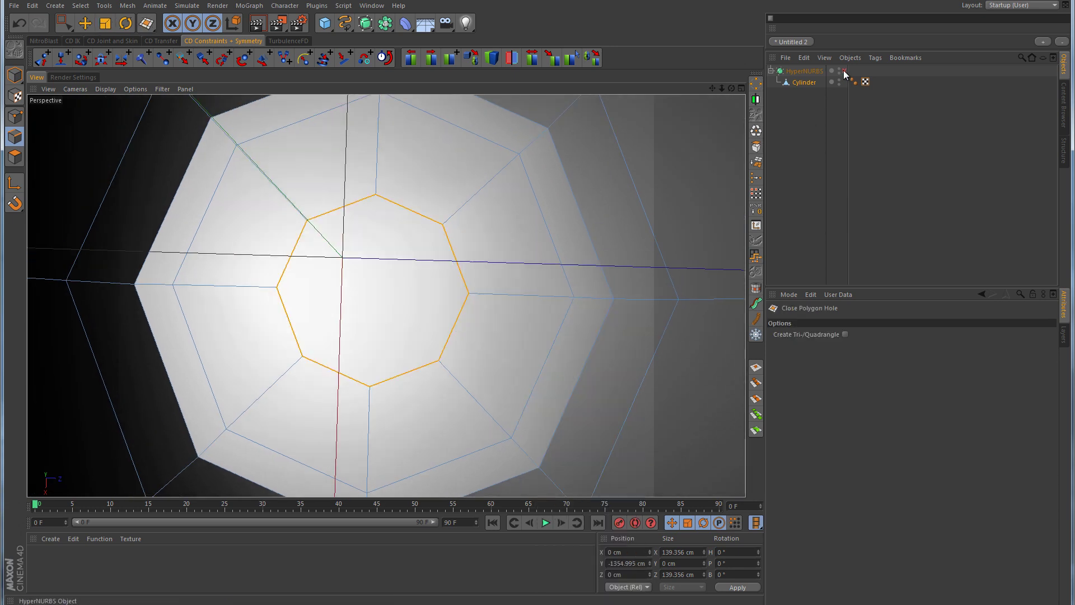
click(814, 199)
alt+drag(495, 303, 415, 325)
scroll(463, 322, down, 5)
alt+right_drag(415, 325, 424, 363)
alt+drag(424, 363, 697, 88)
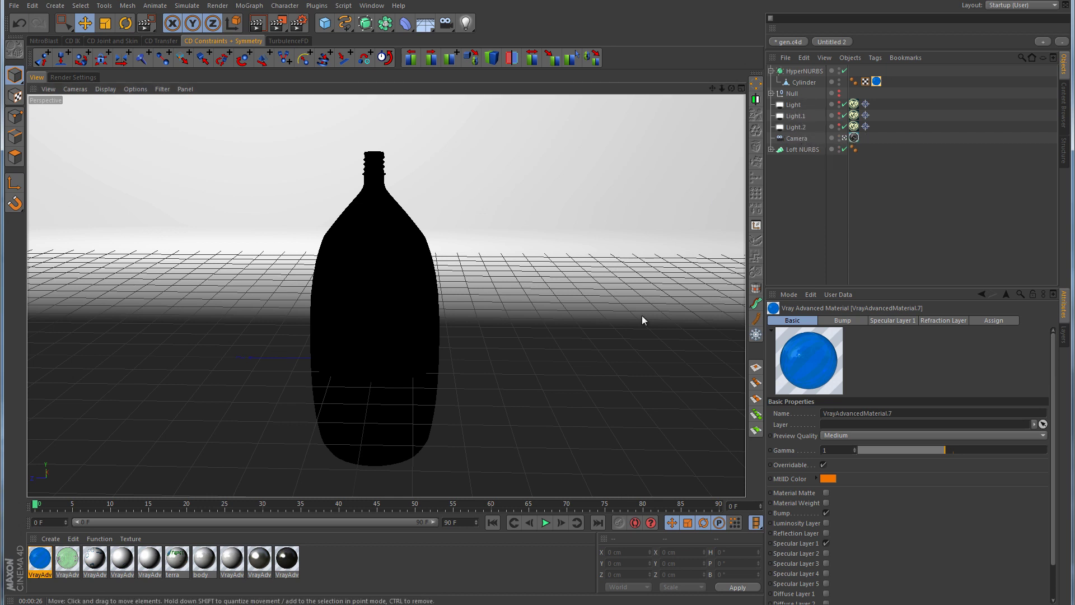
- Review the VrayBridge antialiasing and output render settings, and return to the viewport
click(72, 77)
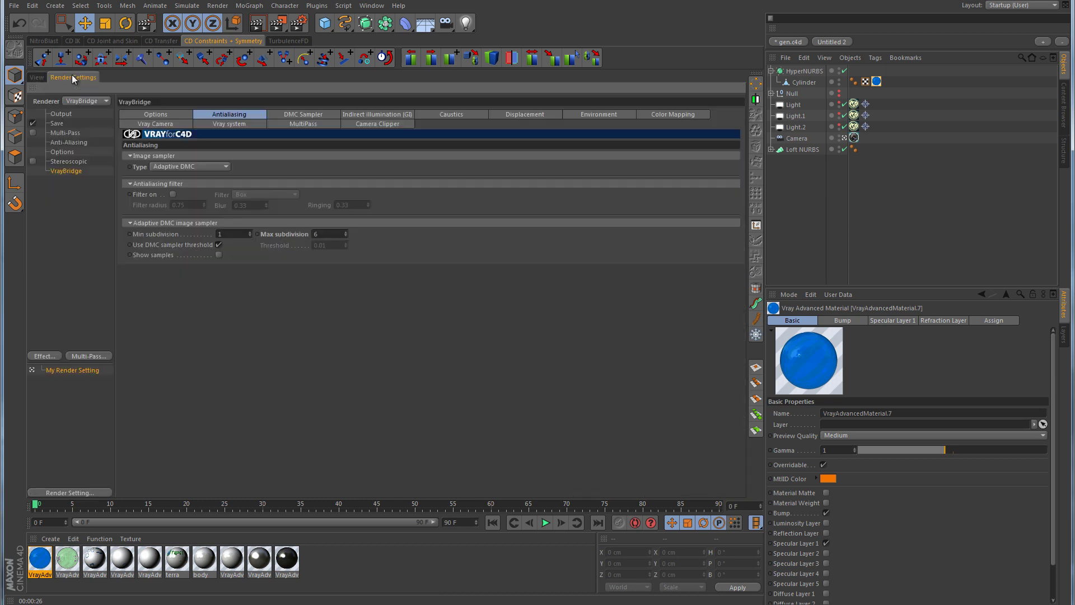
click(61, 115)
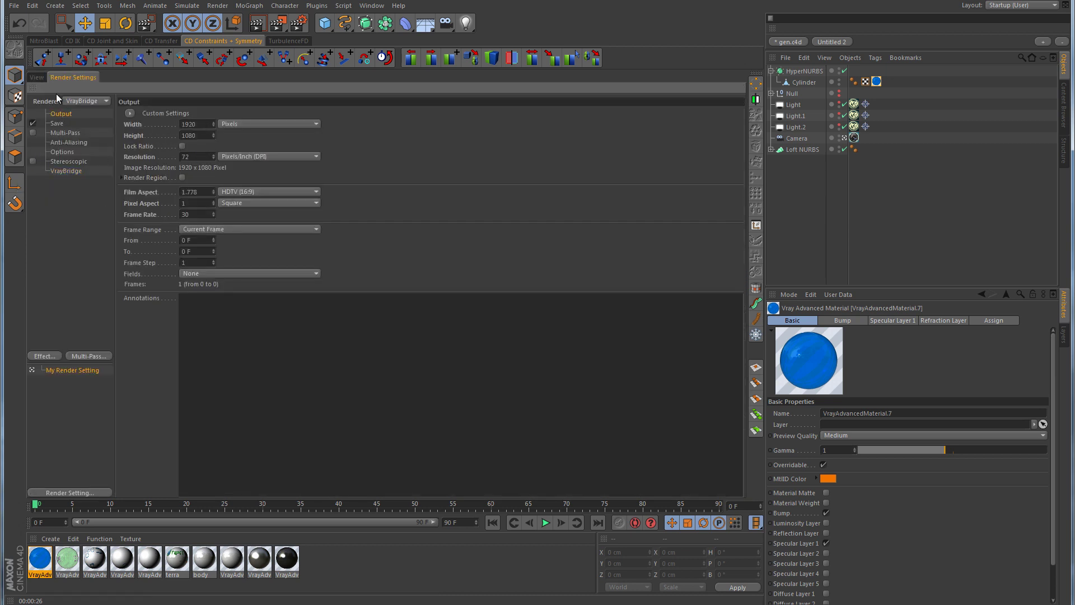
click(37, 78)
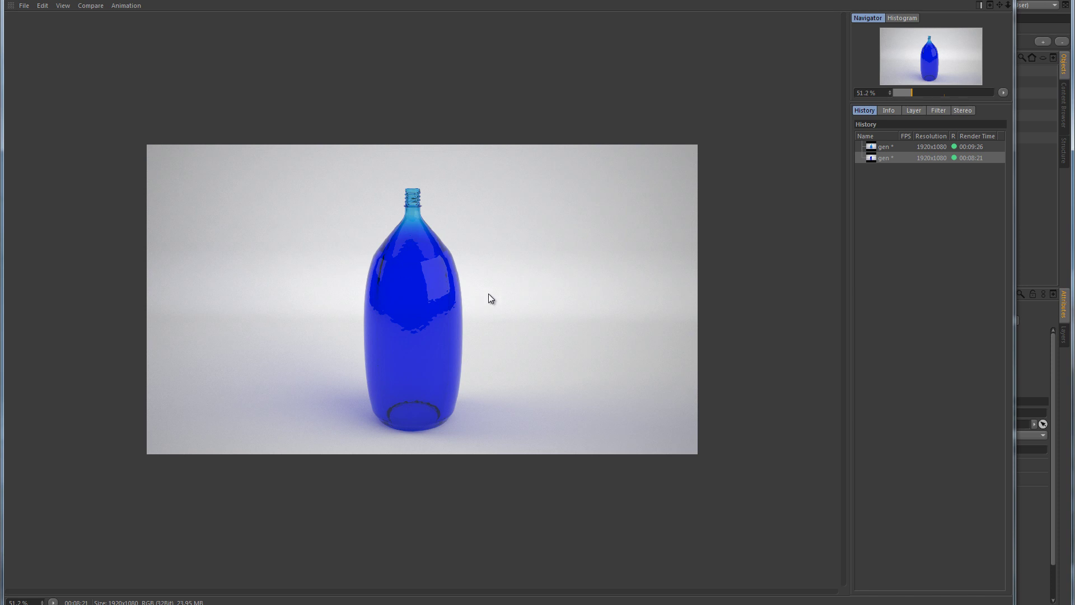
- Examine the finished bottle render at 100% and compare it with the other render in the Picture Viewer history
scroll(411, 317, up, 5)
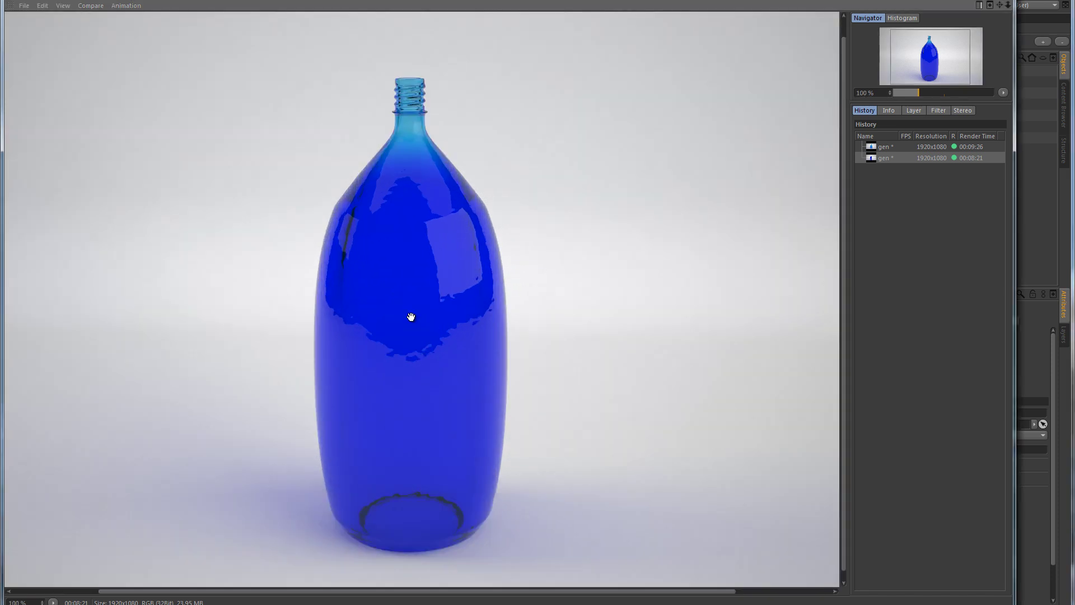
scroll(411, 317, down, 1)
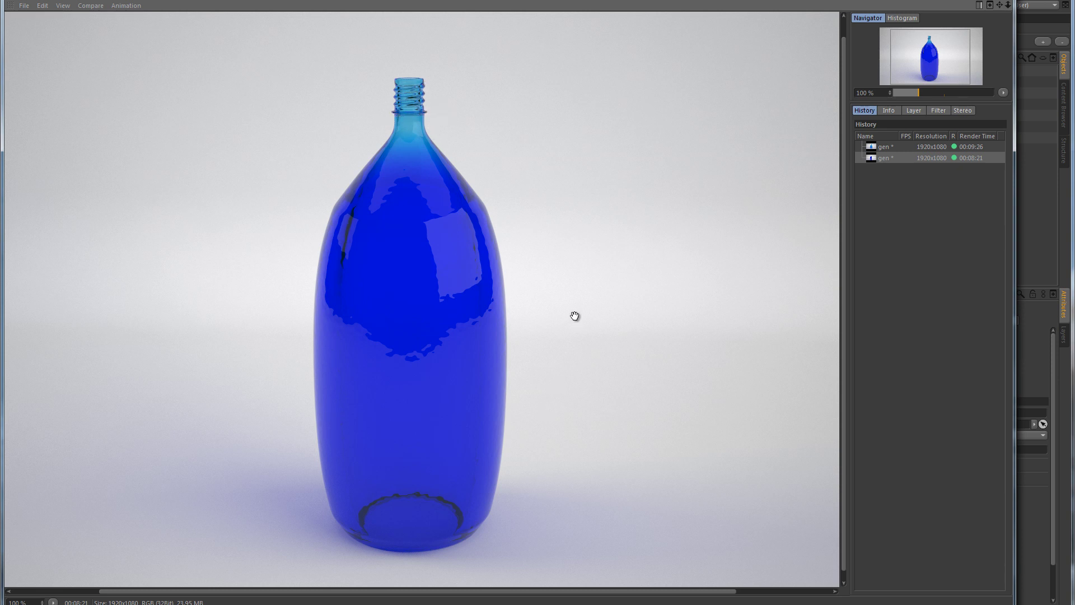
click(890, 147)
click(897, 145)
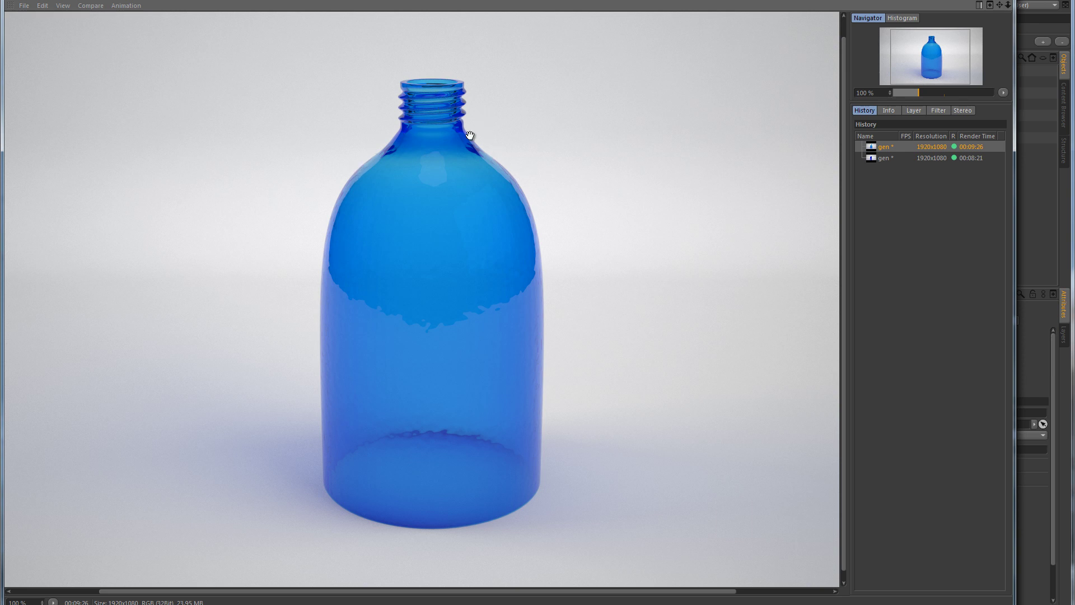
click(889, 159)
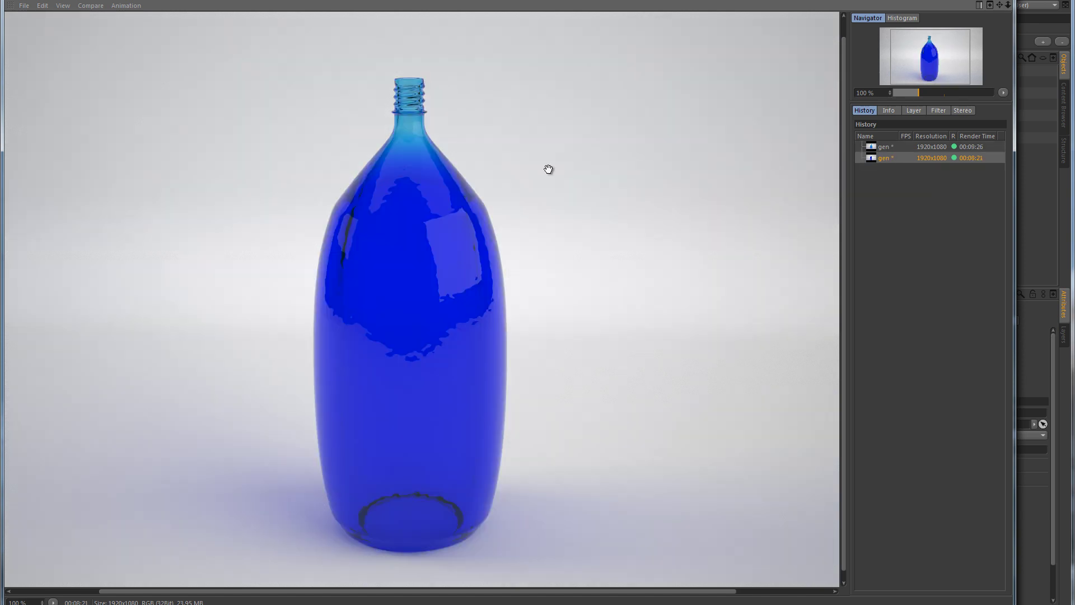